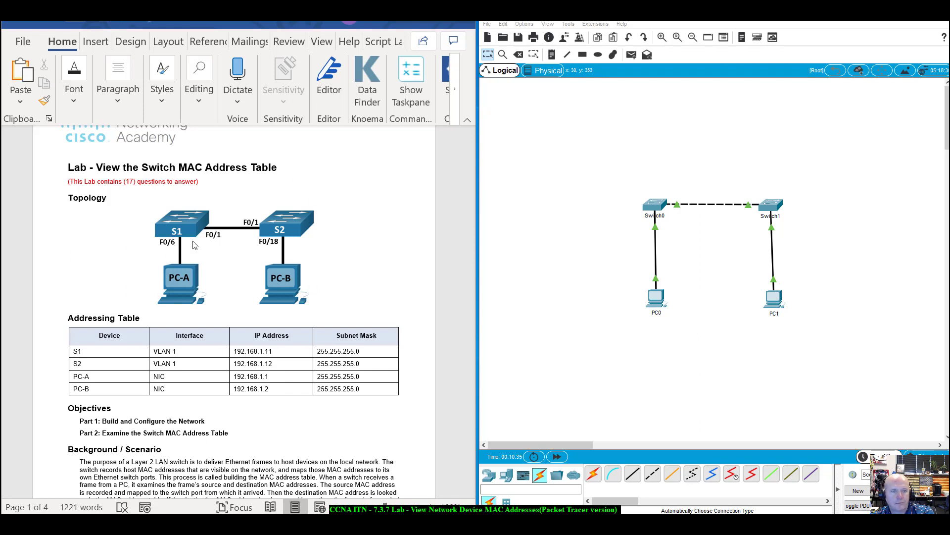
Rename the switches Switch0 to S1 and Switch1 to S2.
scroll(136, 331, "down", 3)
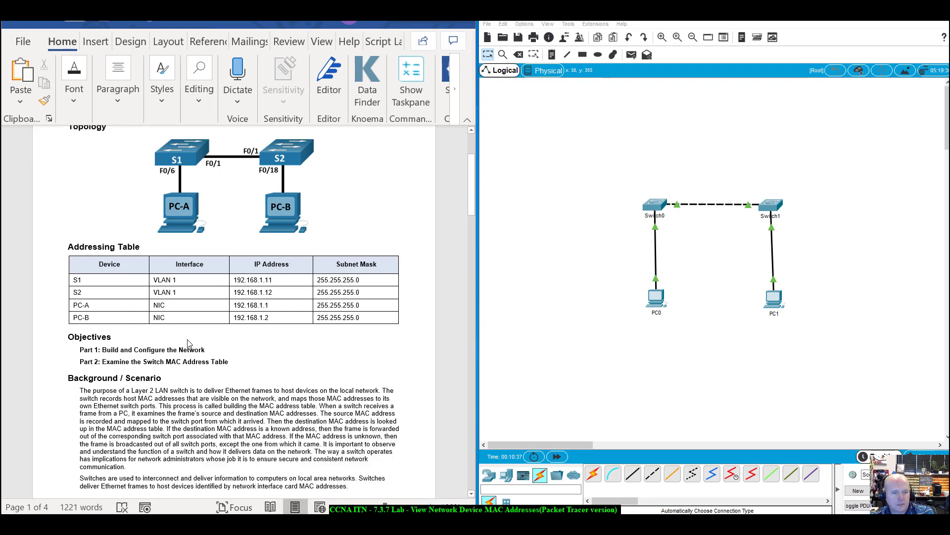
scroll(189, 343, "up", 2)
scroll(189, 343, "up", 2)
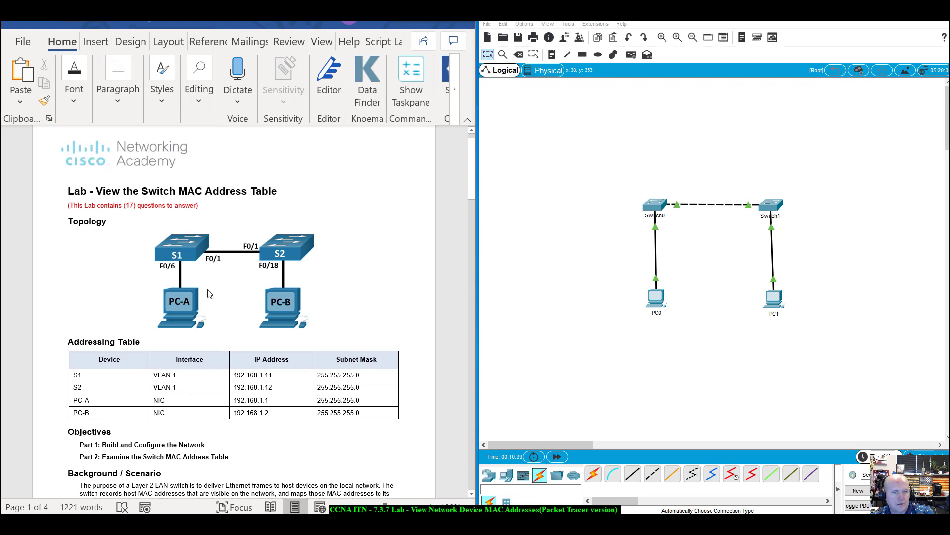
scroll(291, 265, "down", 3)
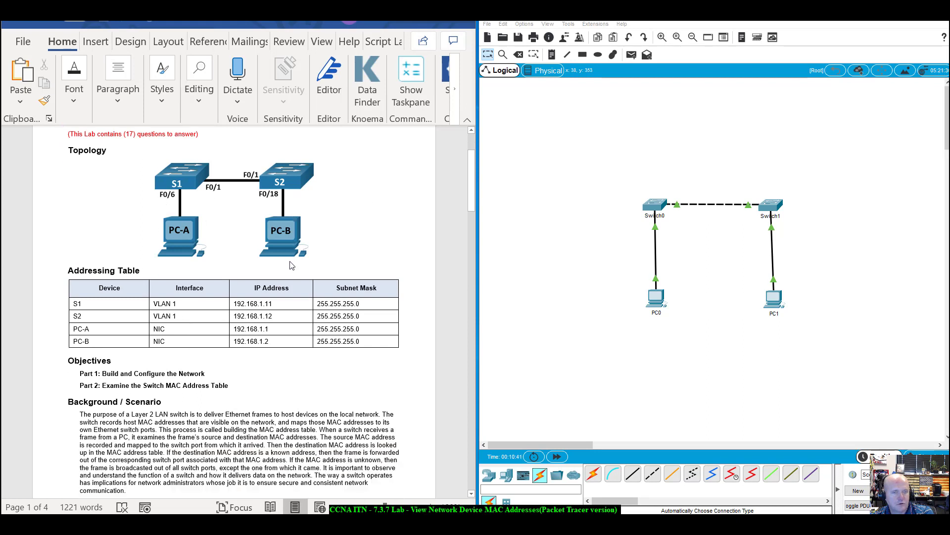
scroll(291, 265, "down", 2)
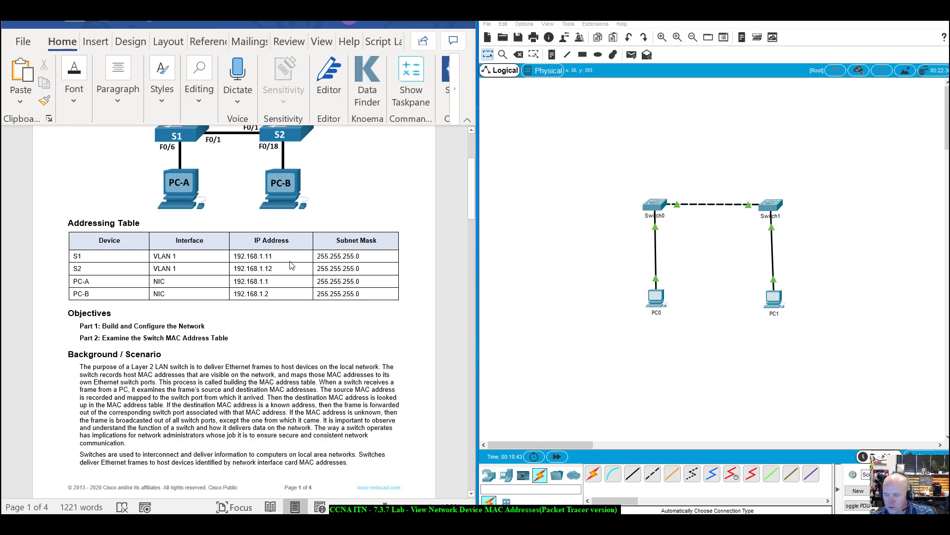
scroll(291, 265, "up", 4)
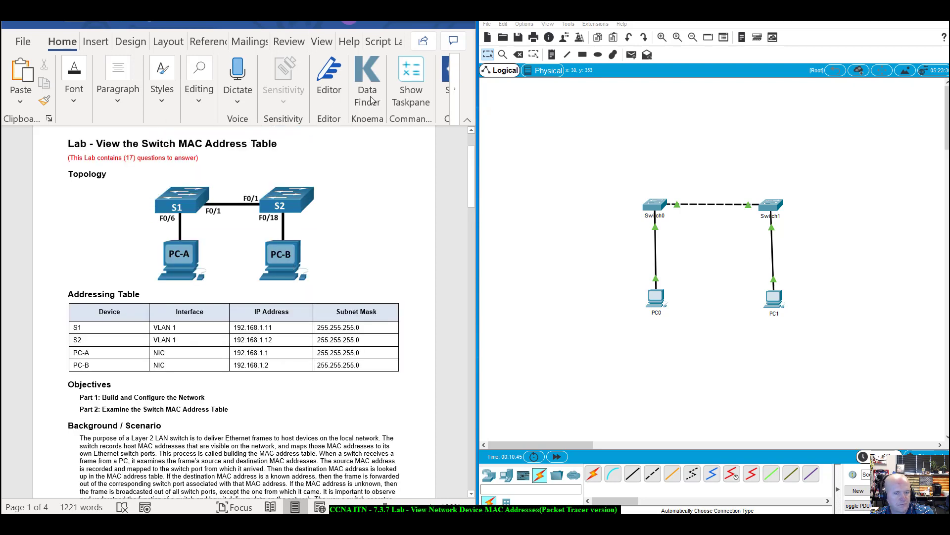
scroll(302, 282, "down", 2)
scroll(308, 285, "down", 4)
scroll(346, 250, "up", 7)
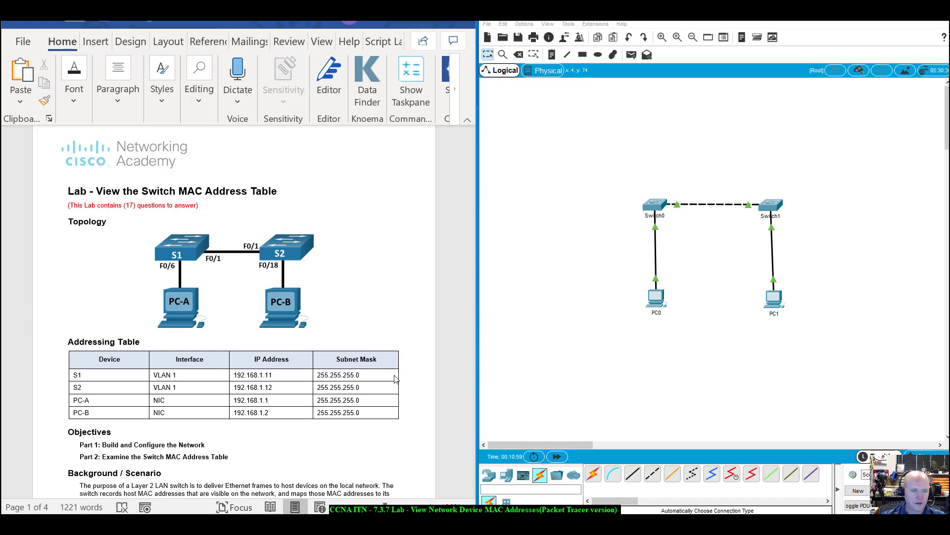
scroll(431, 343, "down", 4)
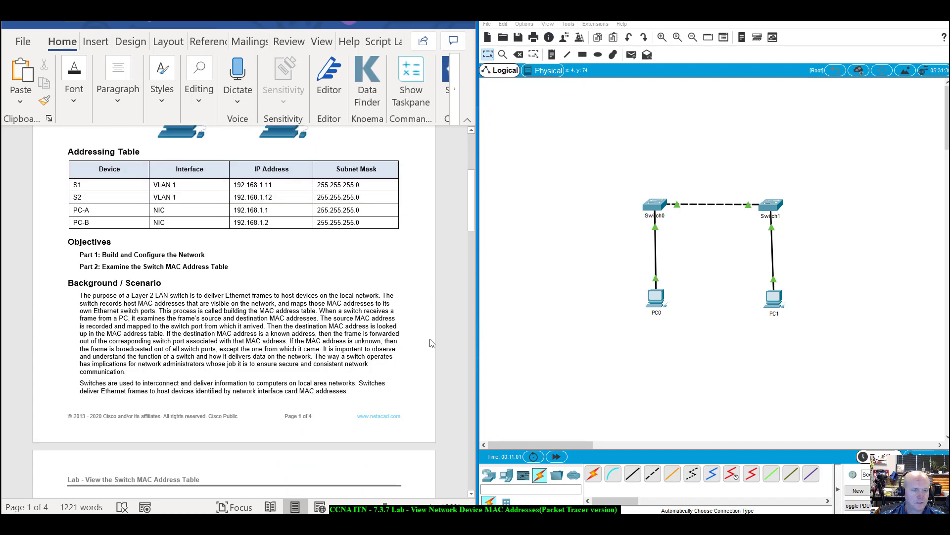
scroll(431, 343, "up", 4)
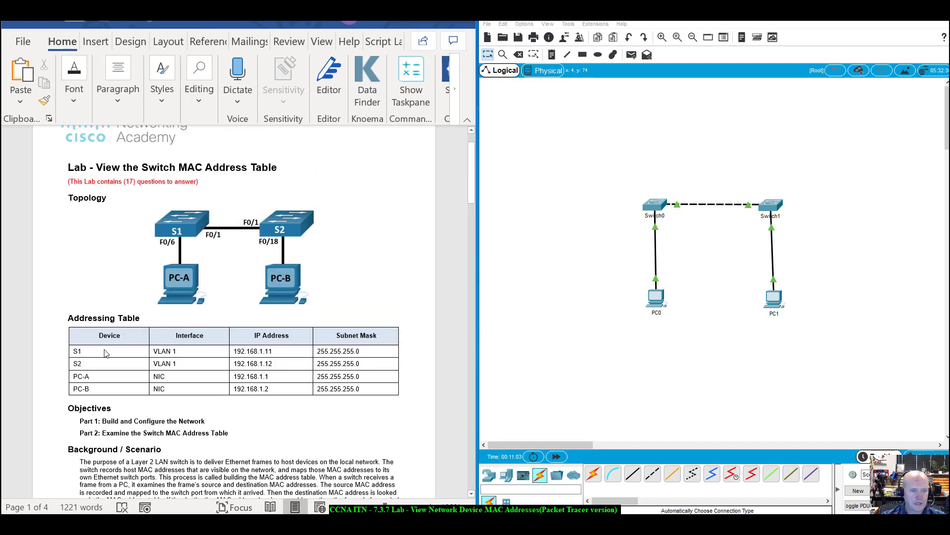
left_click(656, 216)
double_click(663, 216)
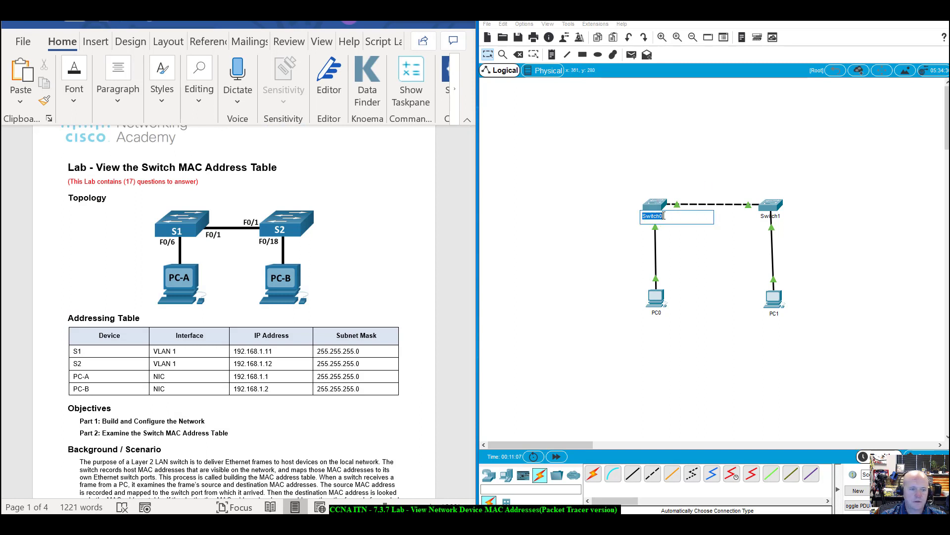
type("S1")
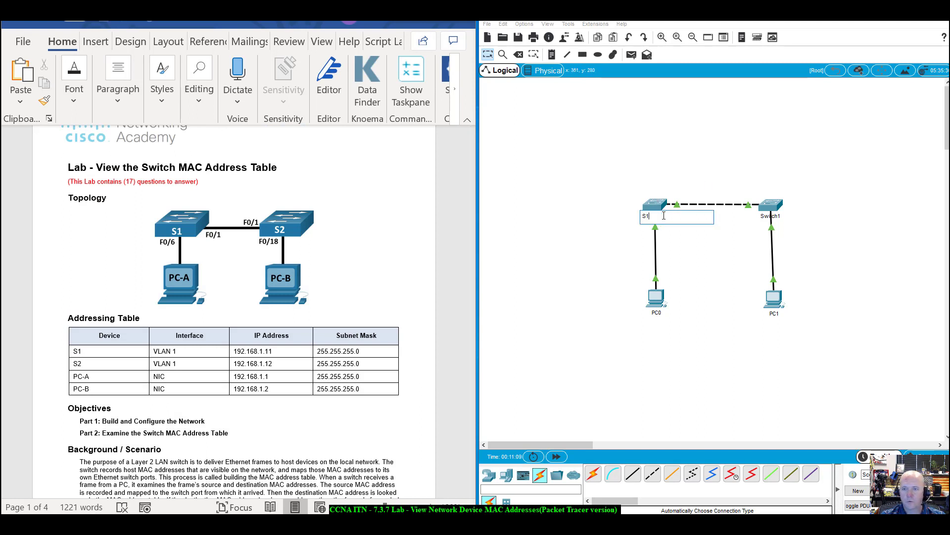
key("Return")
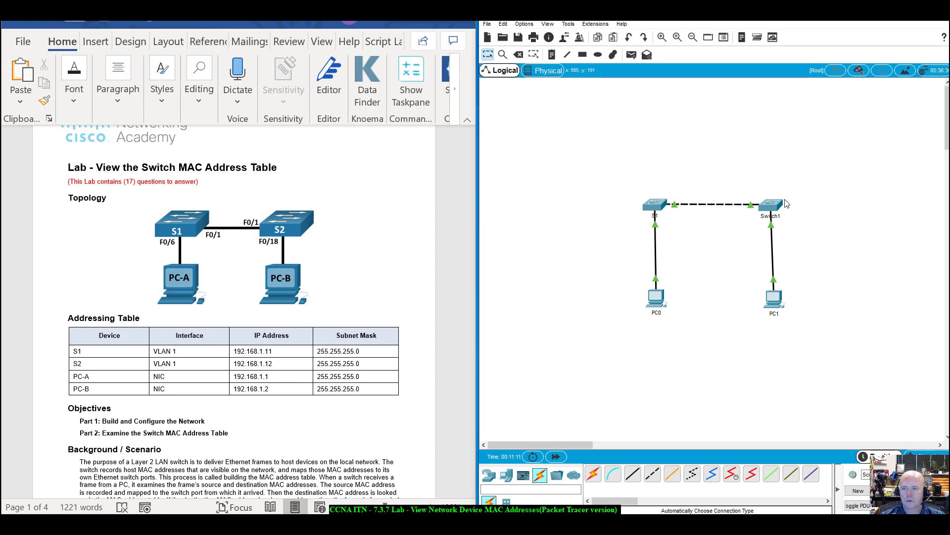
left_click(769, 218)
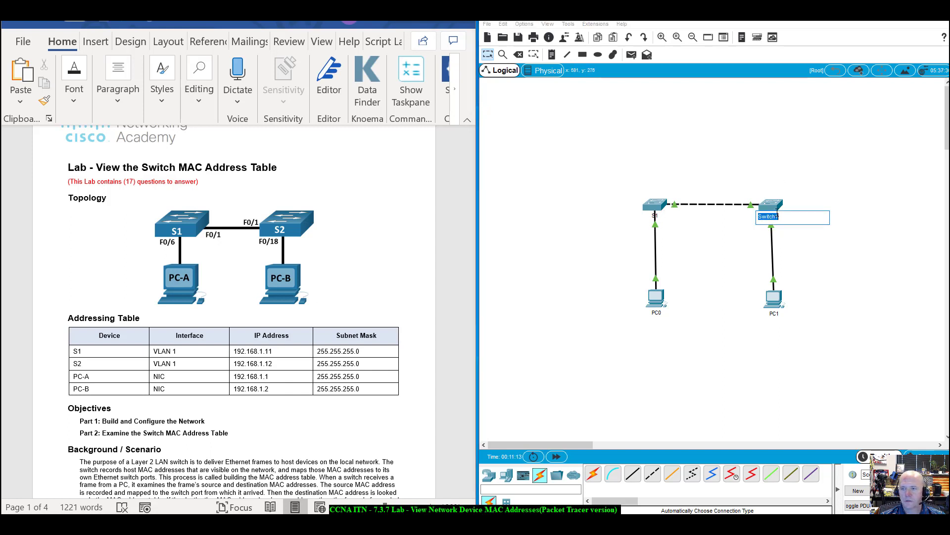
type("S2")
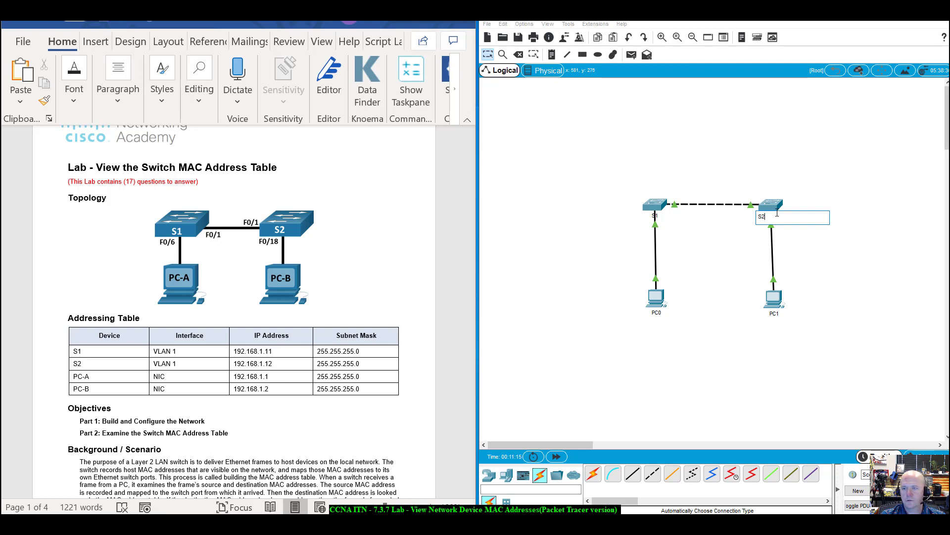
key("Return")
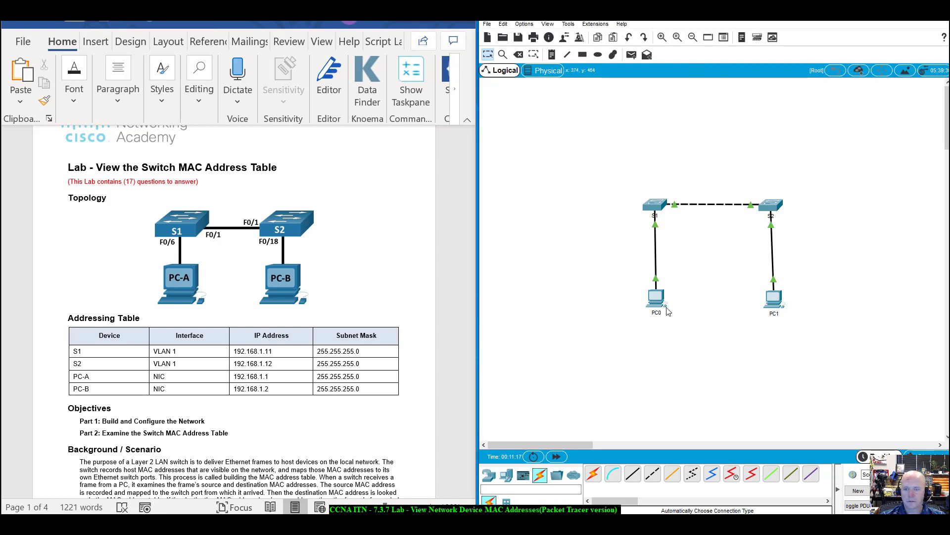
Rename the PCs PC0 to PC-A and PC1 to PC-B.
left_click(658, 302)
left_click(601, 112)
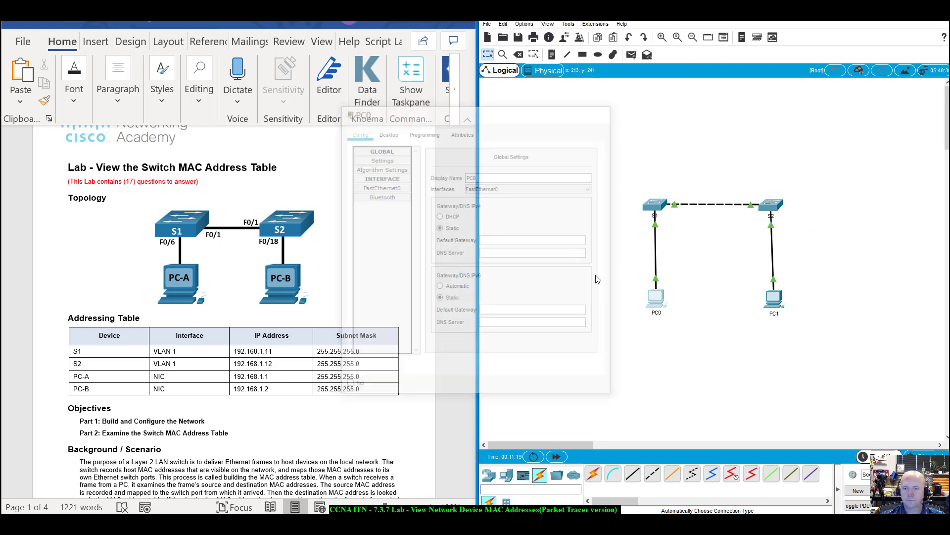
left_click(656, 313)
double_click(656, 313)
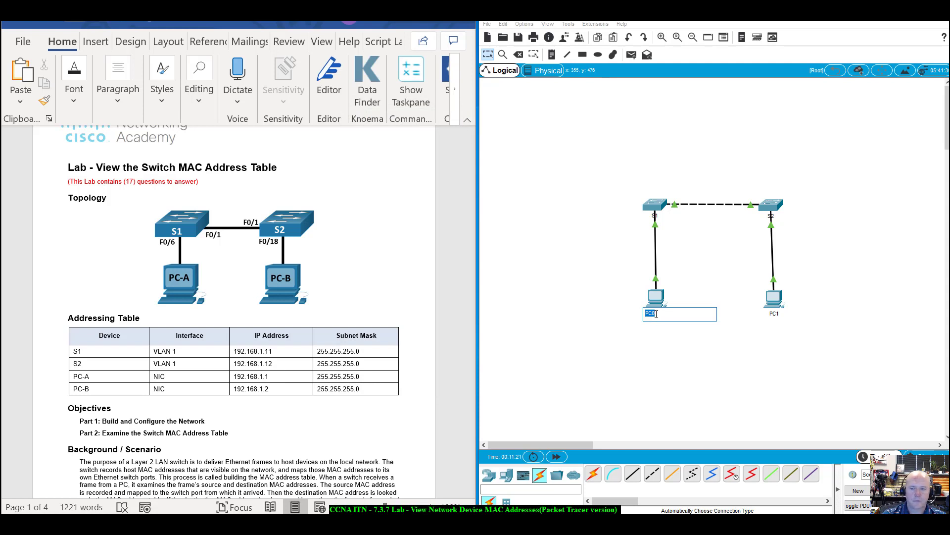
type("PC-A")
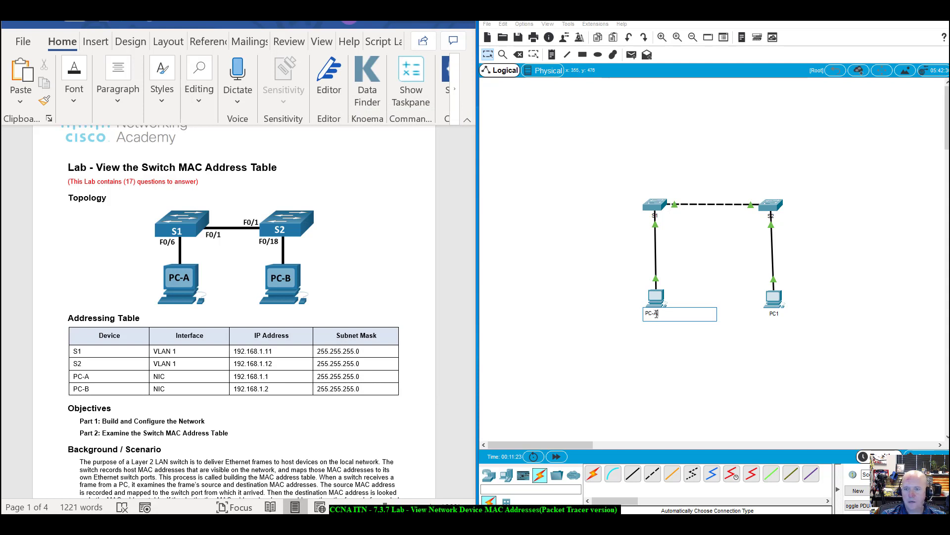
key("Return")
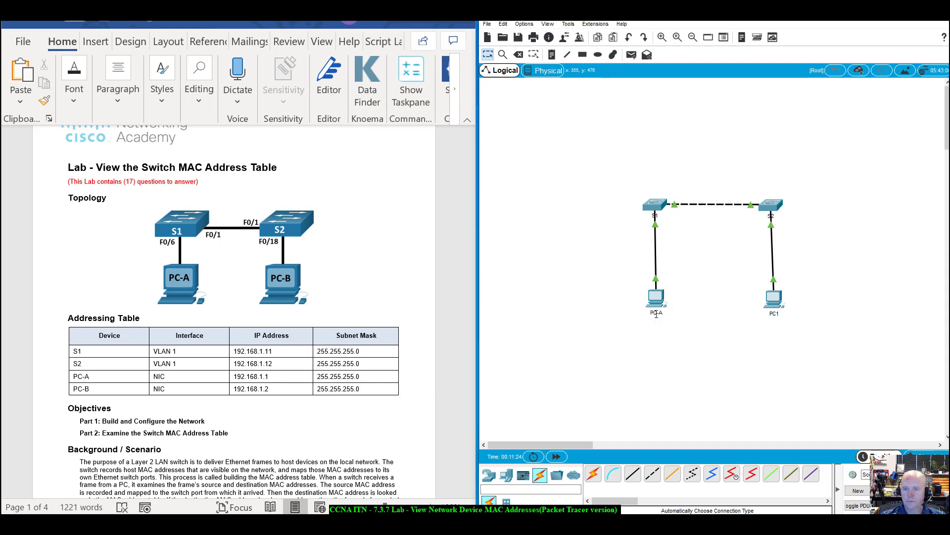
left_click(776, 314)
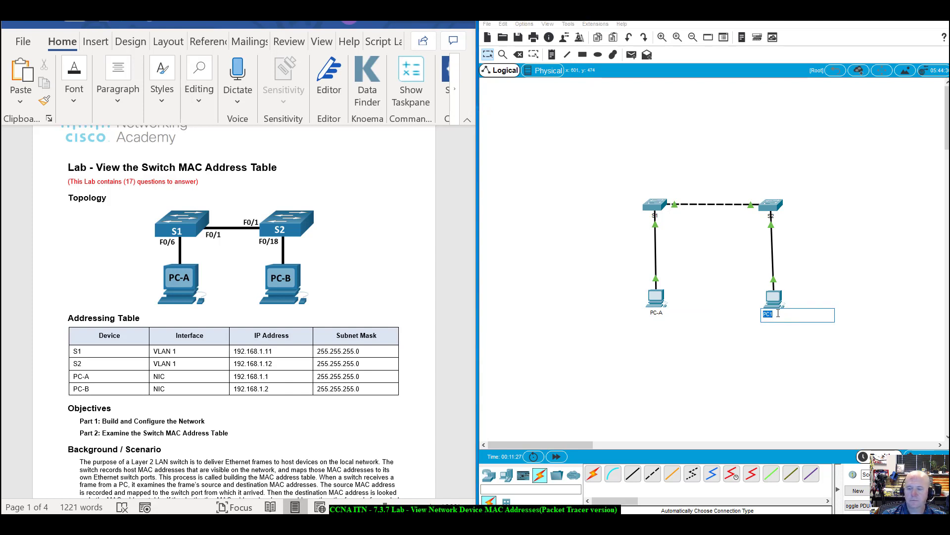
type("PC-B")
key("Return")
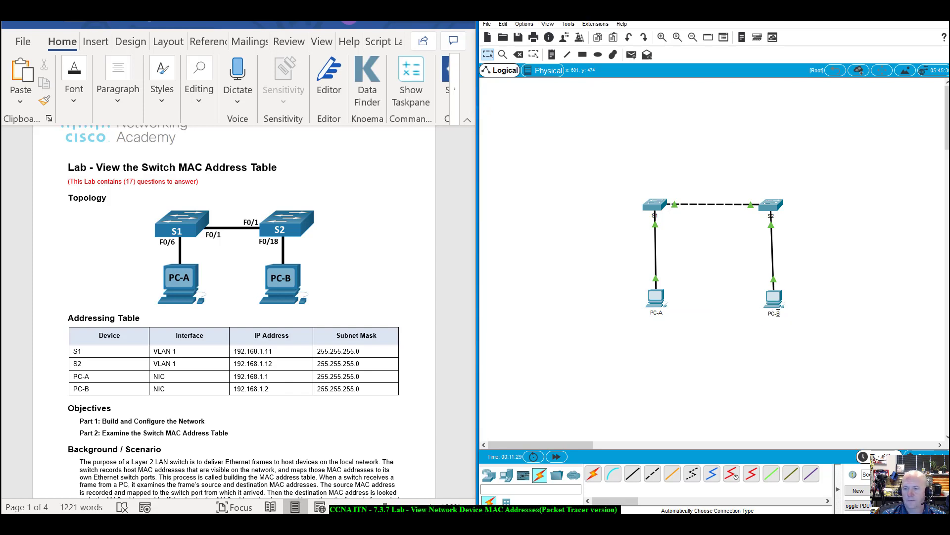
Save the topology under a new file name with Save As.
left_click(488, 25)
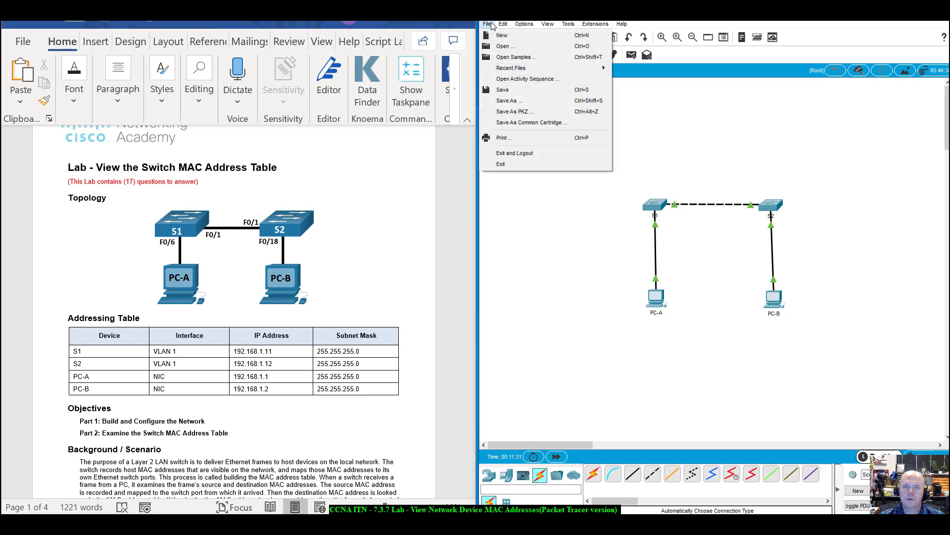
left_click(507, 100)
left_click_drag(548, 31, 949, 58)
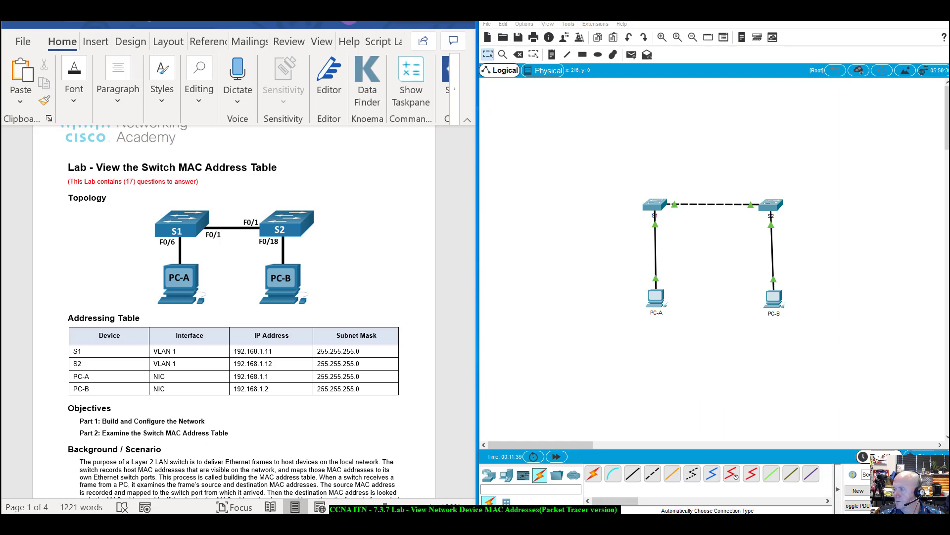
key("Return")
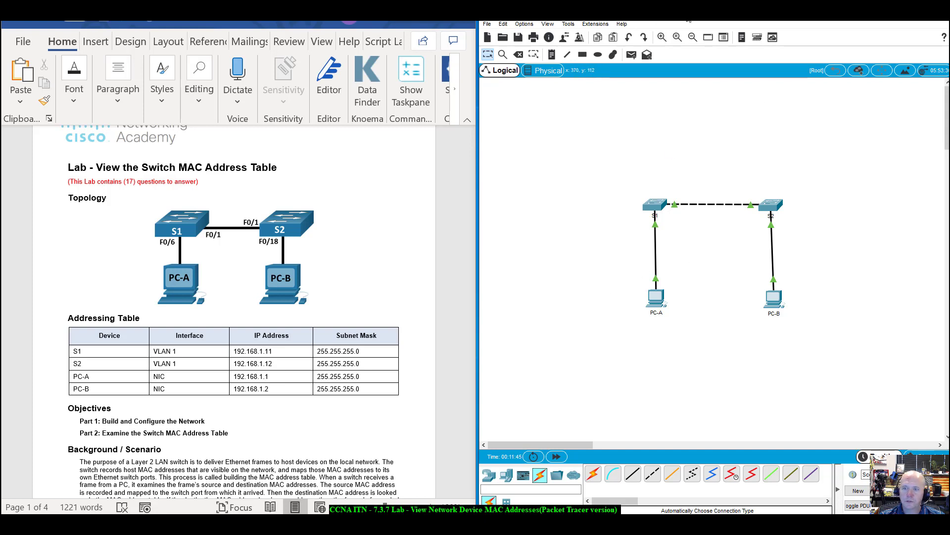
Scroll the lab handout to page 2's Part 1 overview and Required Resources list.
scroll(164, 466, "down", 3)
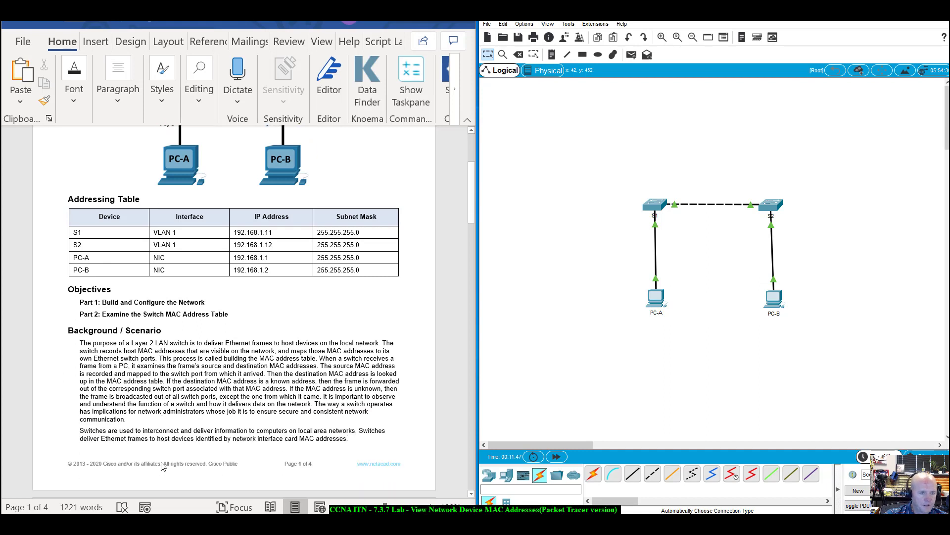
scroll(163, 466, "down", 4)
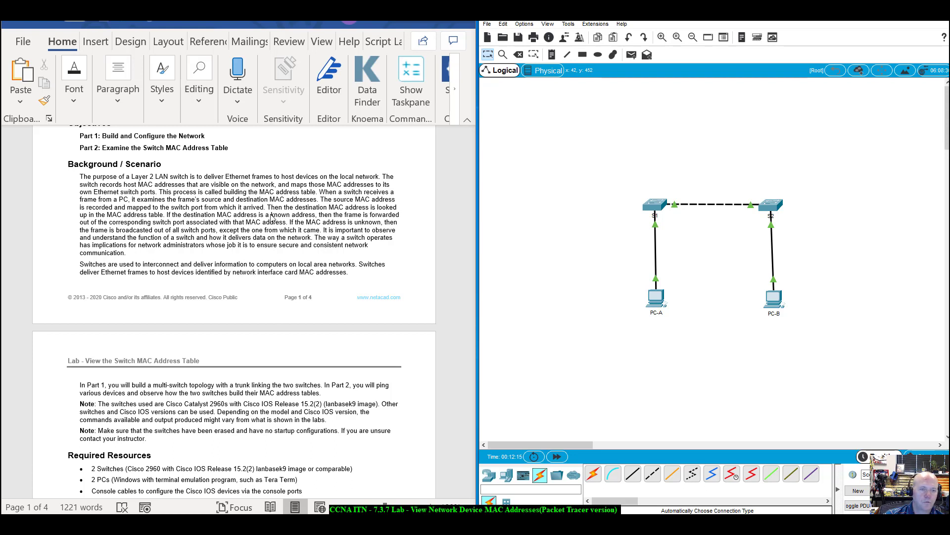
scroll(290, 214, "down", 2)
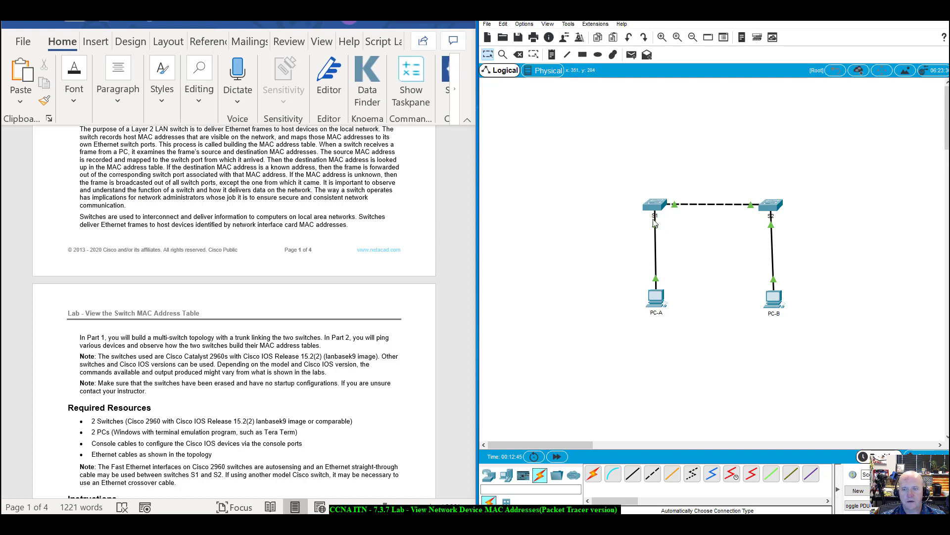
Show the S1–PC-A link's port labels Fa0/6 and Fa0 and scroll the handout to Part 1 steps.
mouse_move(657, 226)
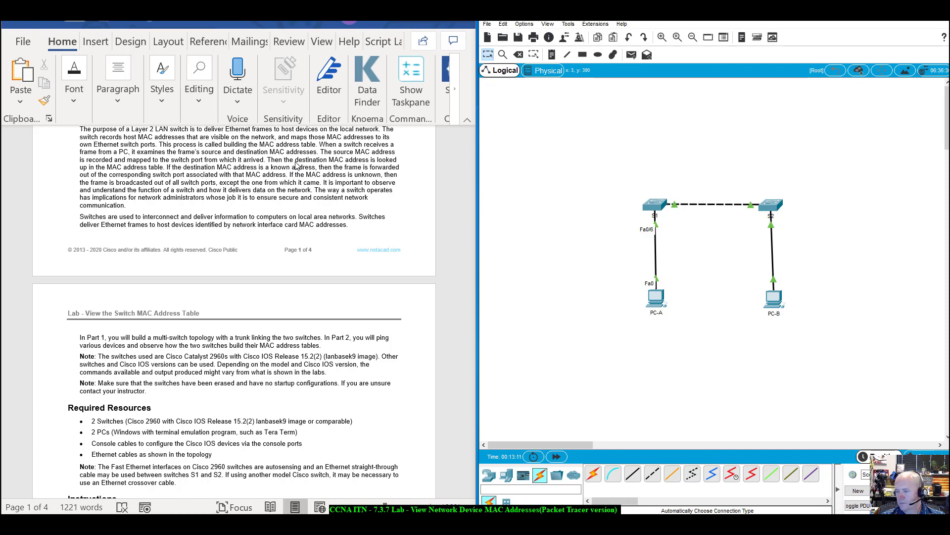
scroll(180, 194, "down", 2)
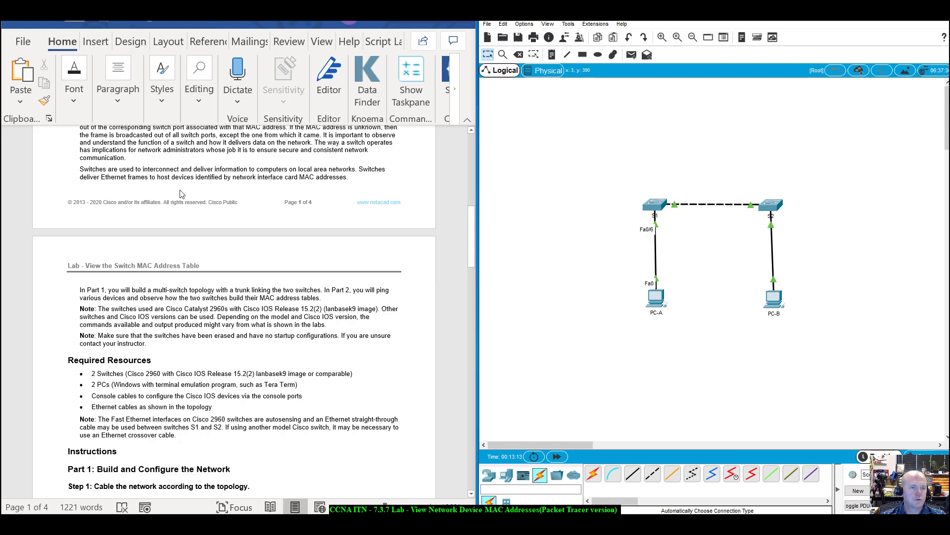
scroll(181, 194, "down", 1)
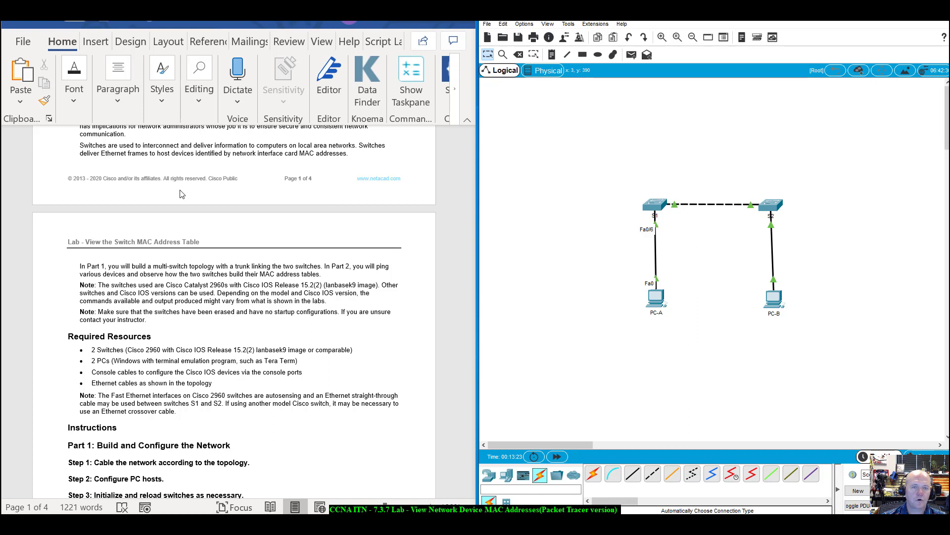
scroll(154, 279, "down", 5)
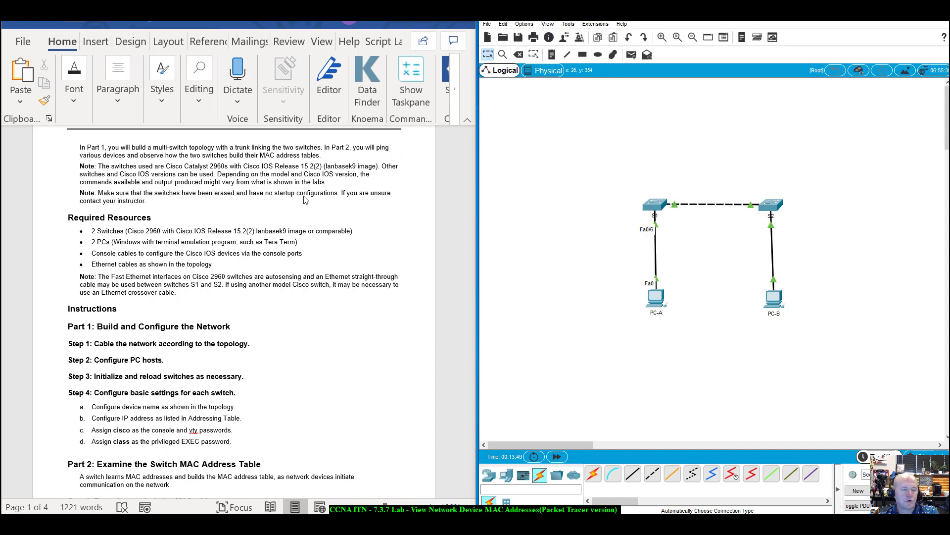
scroll(305, 199, "down", 1)
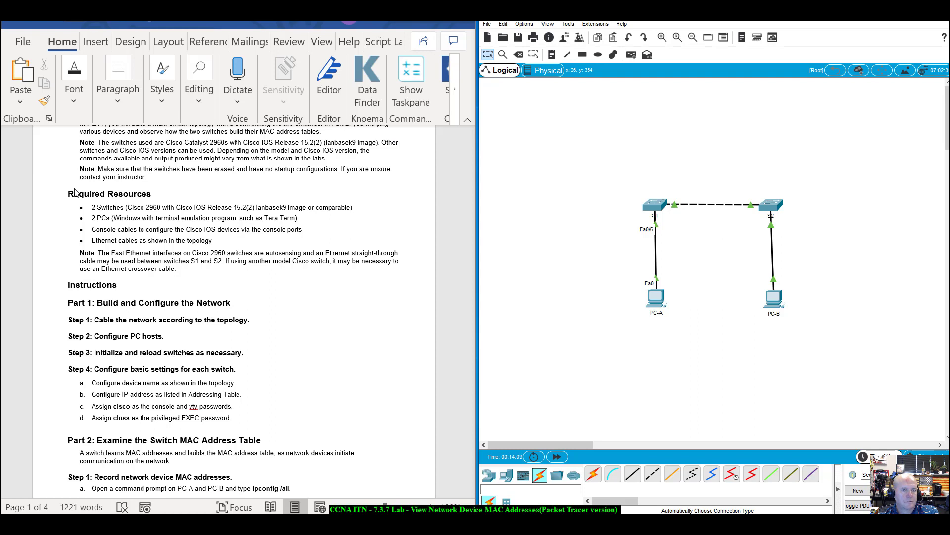
scroll(74, 192, "down", 1)
scroll(74, 193, "up", 1)
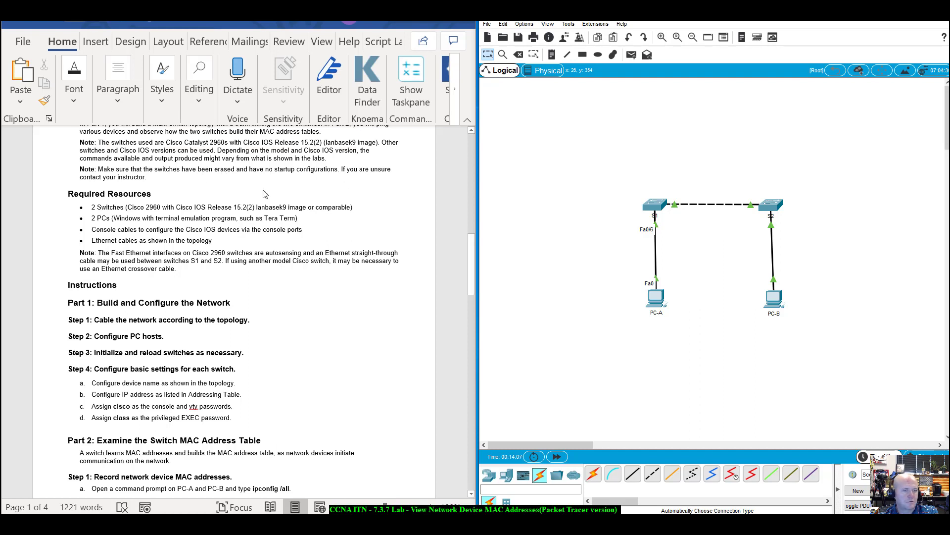
scroll(264, 193, "down", 2)
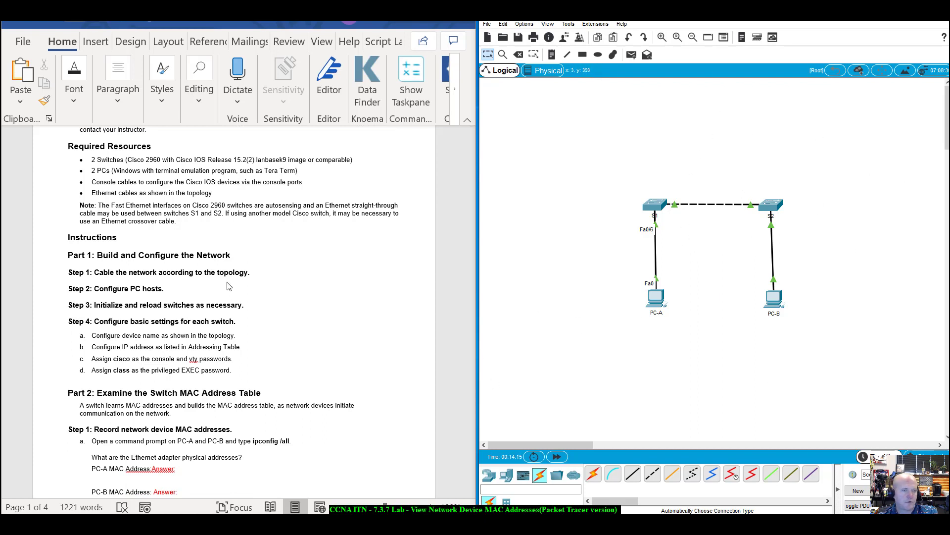
scroll(226, 286, "down", 2)
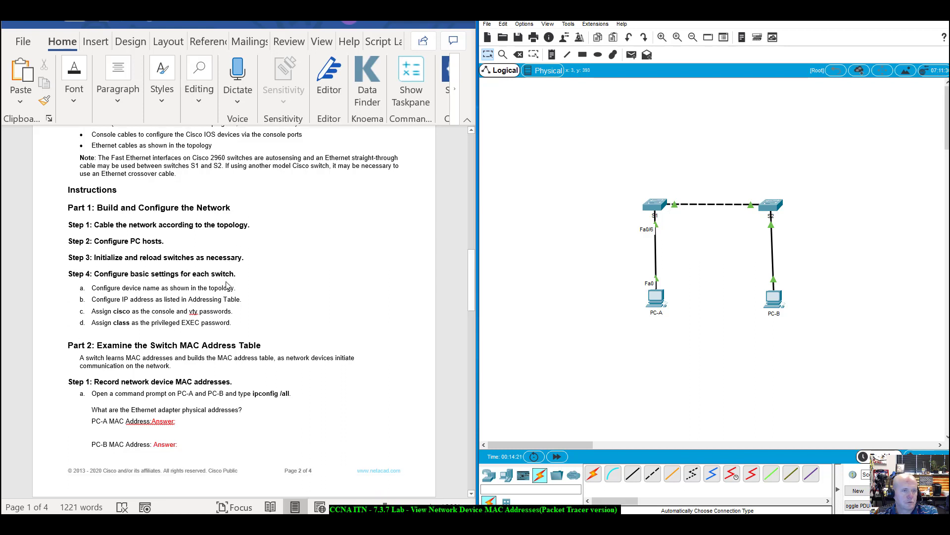
scroll(226, 286, "up", 1)
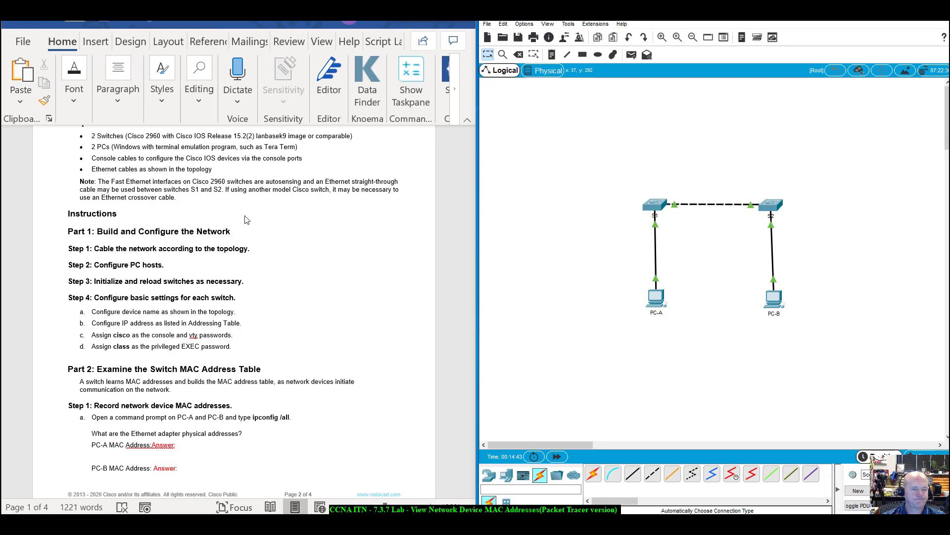
Bring the Addressing Table into view, listing PC-A 192.168.1.1 and PC-B 192.168.1.2.
scroll(255, 233, "down", 3)
scroll(255, 234, "up", 1)
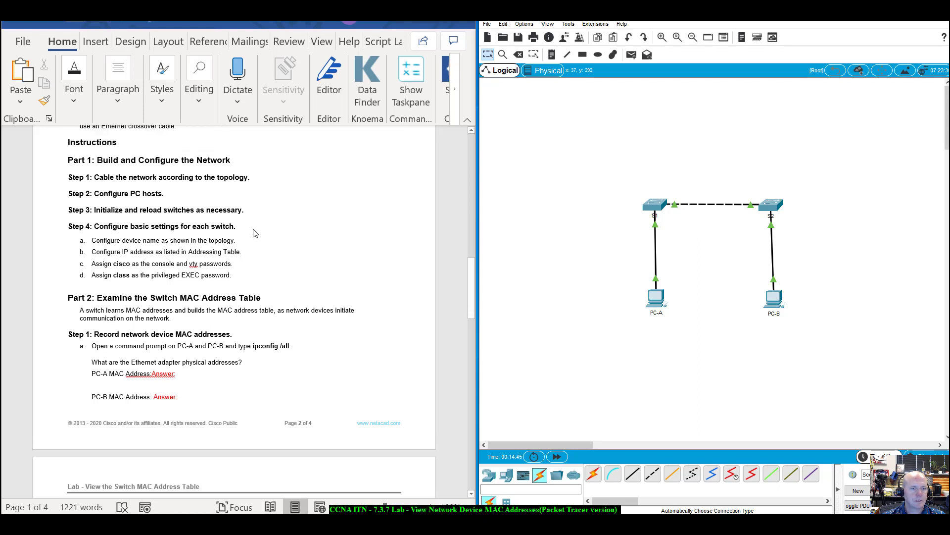
scroll(255, 234, "down", 1)
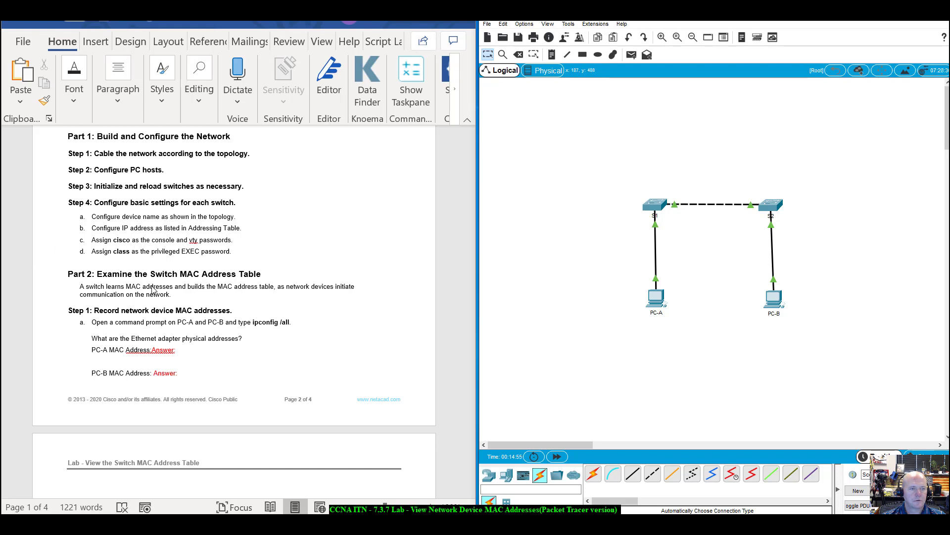
scroll(153, 290, "up", 1)
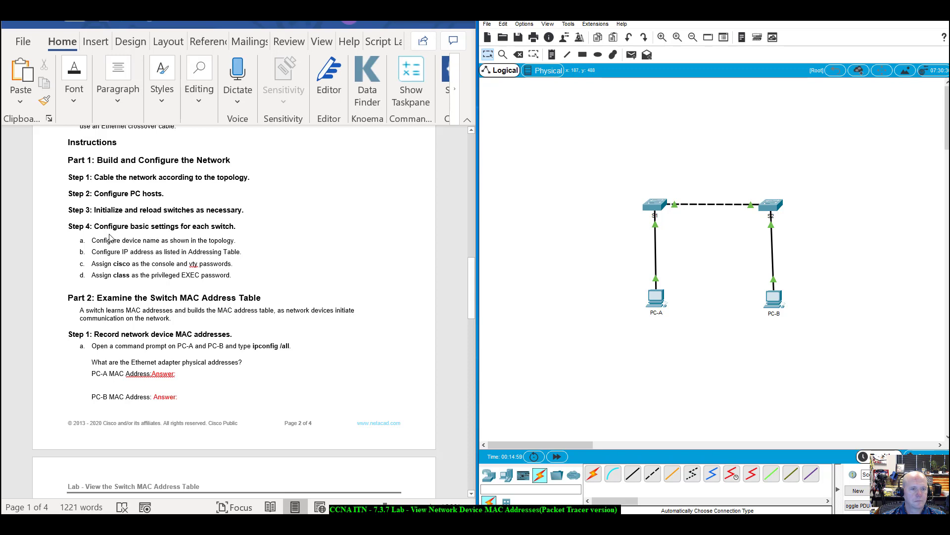
scroll(170, 251, "up", 10)
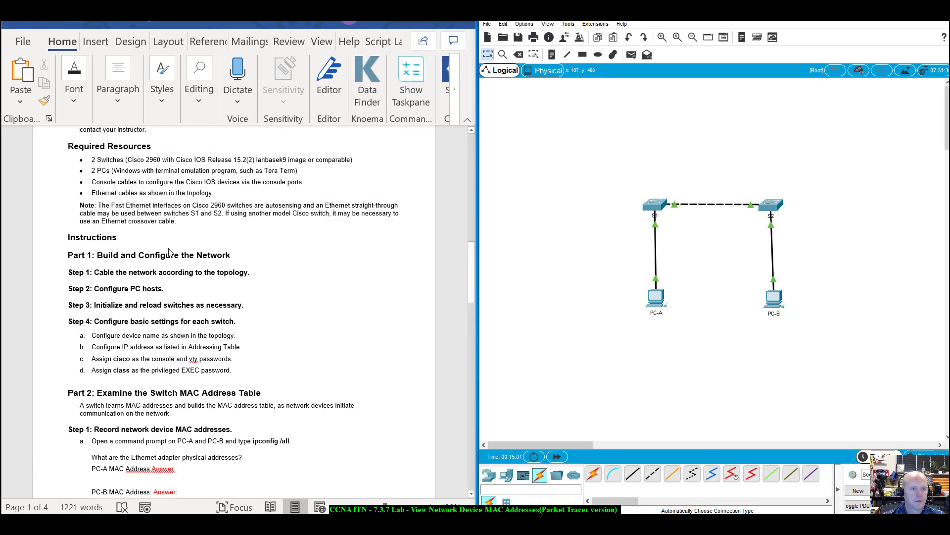
scroll(170, 252, "up", 14)
scroll(170, 251, "down", 5)
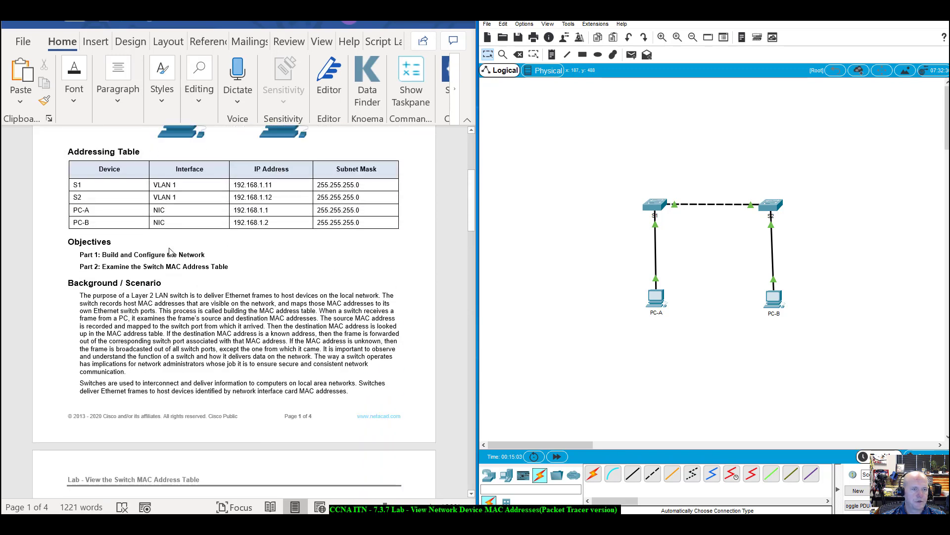
scroll(169, 251, "down", 1)
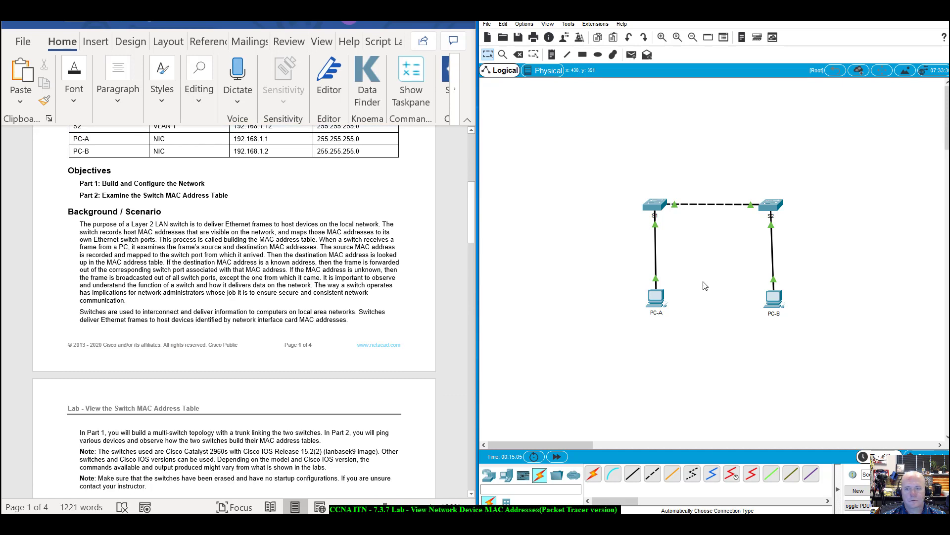
In PC-A's IP Configuration, set IPv4 192.168.1.1 with mask 255.255.255.0, then close the window.
left_click(658, 298)
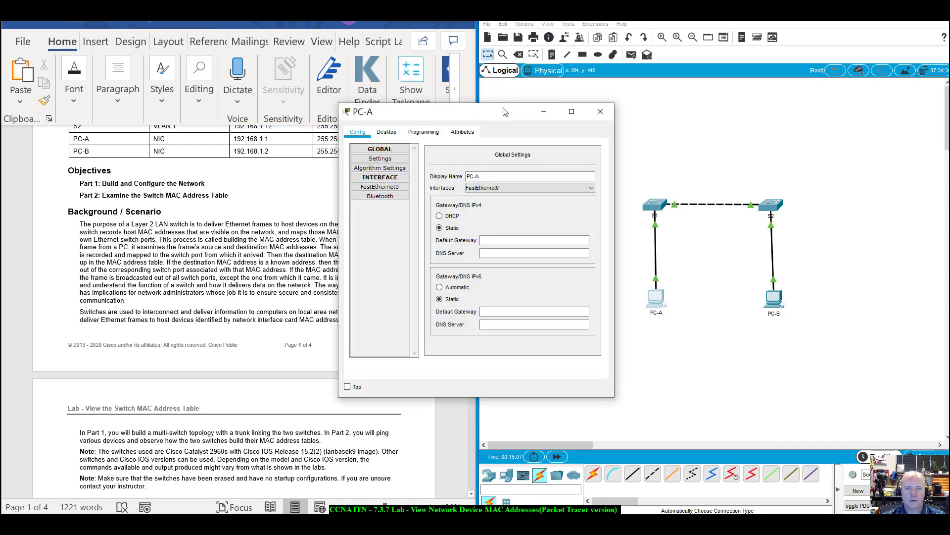
left_click_drag(504, 112, 241, 156)
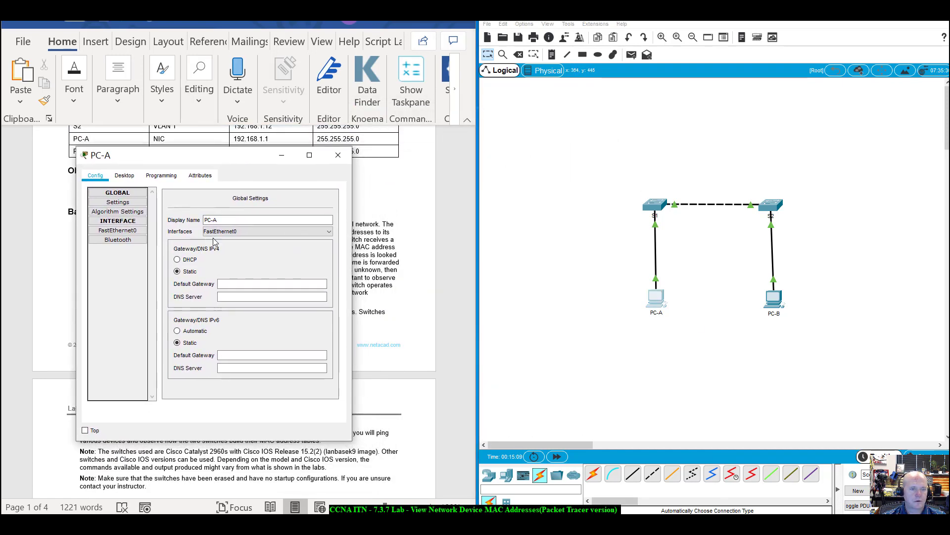
left_click(124, 176)
left_click(126, 216)
left_click(166, 246)
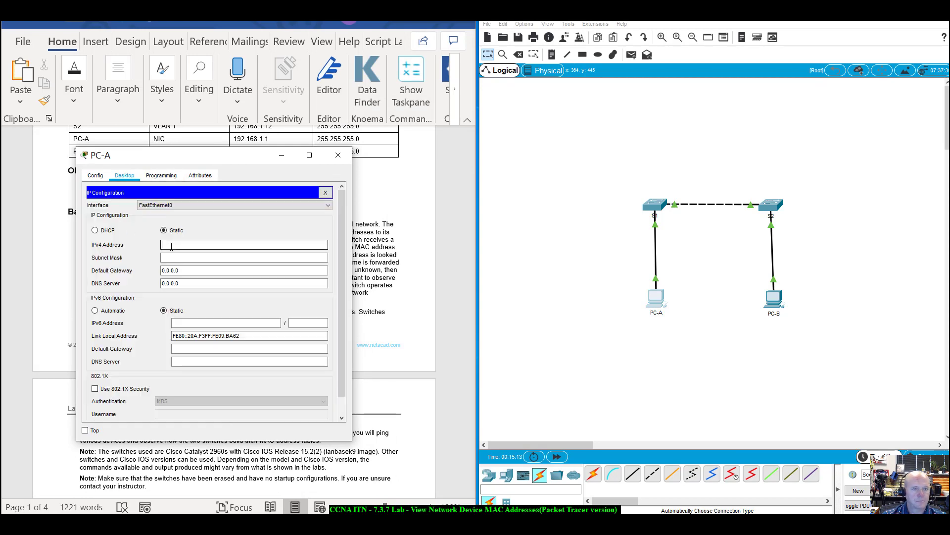
type("192.16")
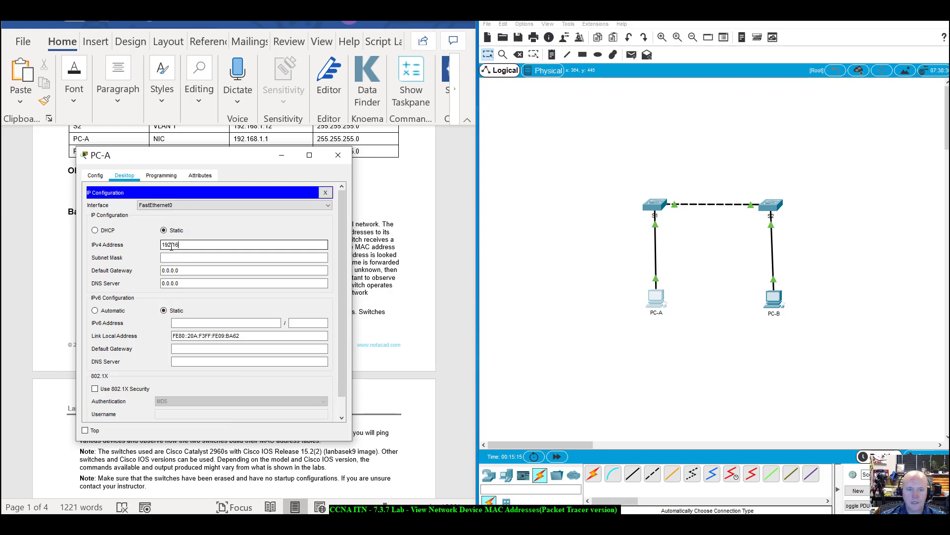
type("8.1.")
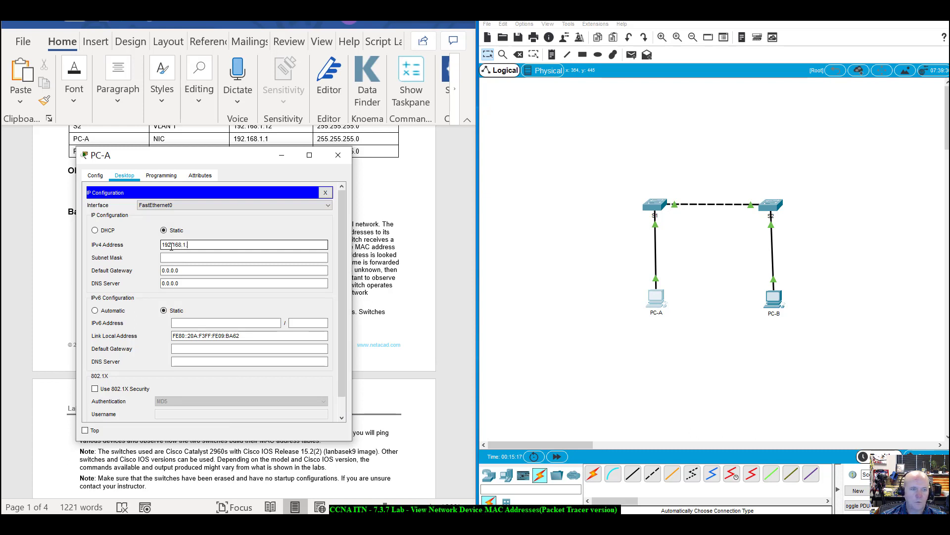
type("1")
key("Tab")
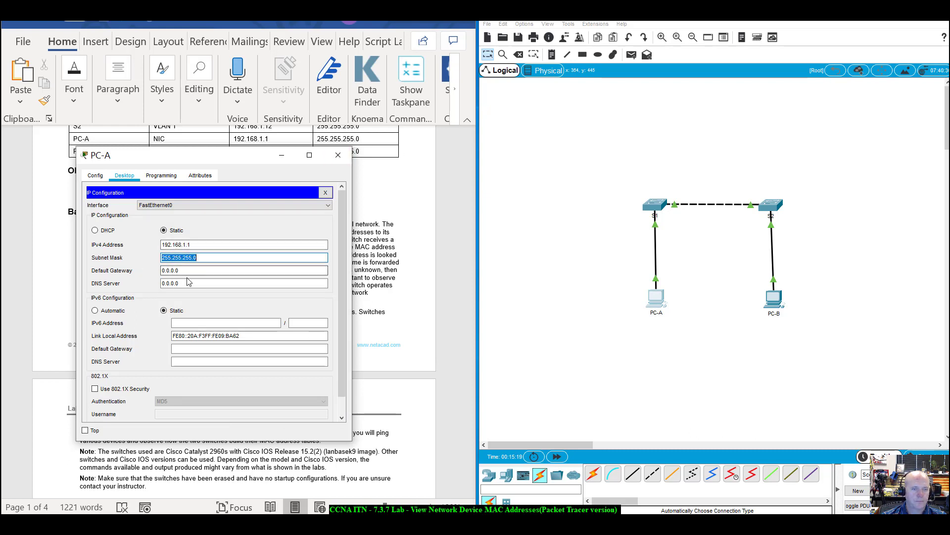
left_click(218, 270)
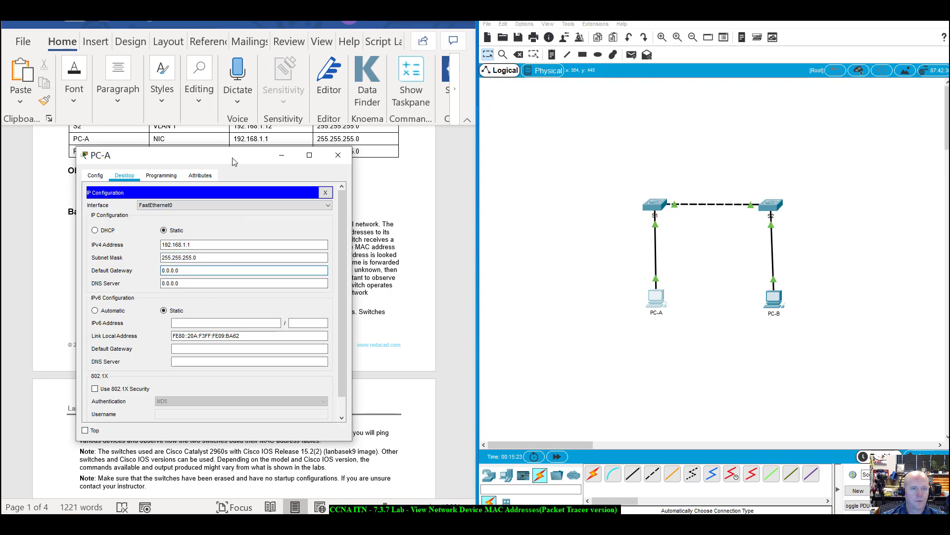
left_click_drag(232, 162, 559, 165)
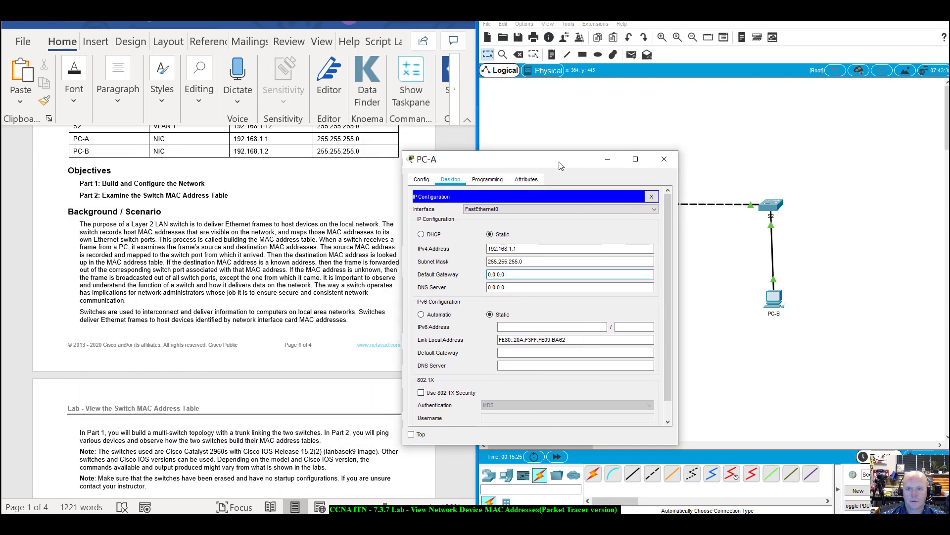
left_click(665, 161)
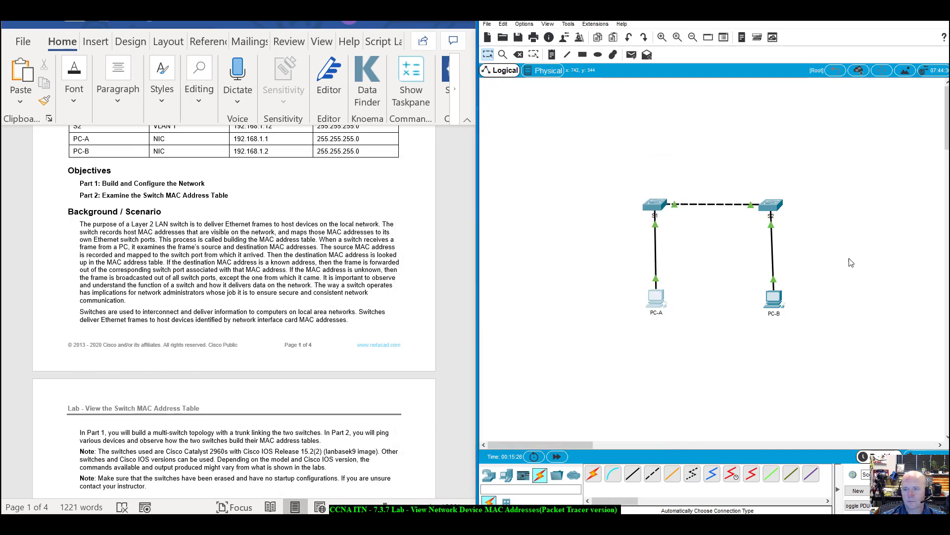
In PC-B's IP Configuration, set IPv4 192.168.1.2 with mask 255.255.255.0, then close the window.
left_click(774, 299)
left_click_drag(510, 113, 250, 169)
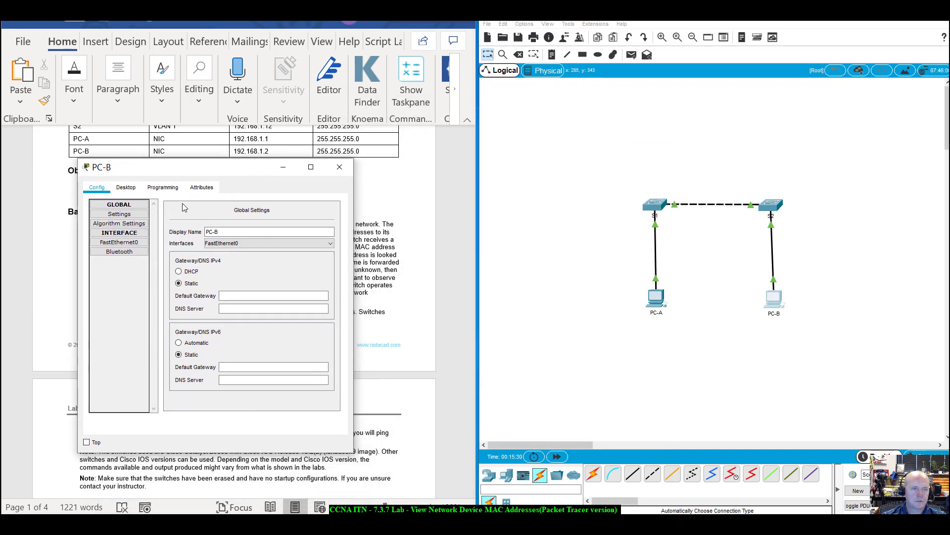
left_click(122, 189)
left_click(108, 218)
left_click(195, 257)
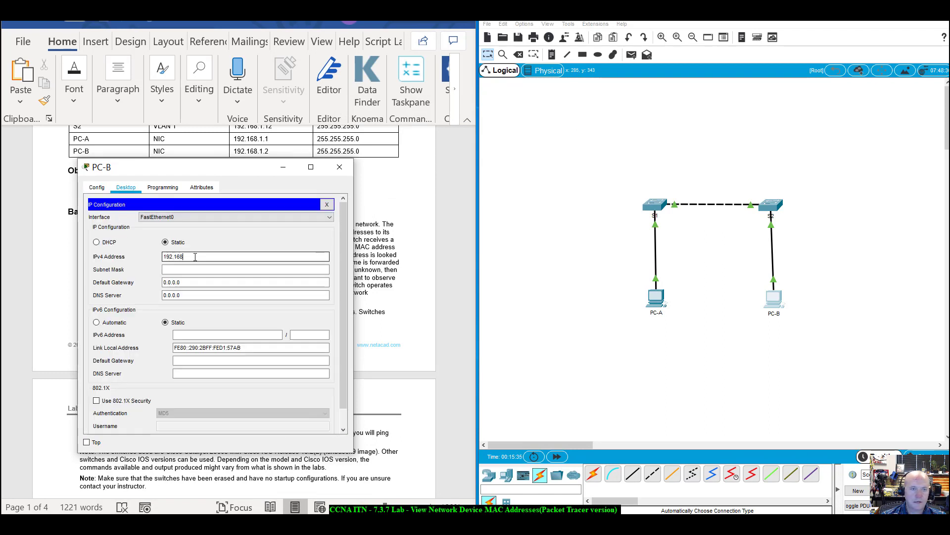
type("192.168.1.2")
key("Tab")
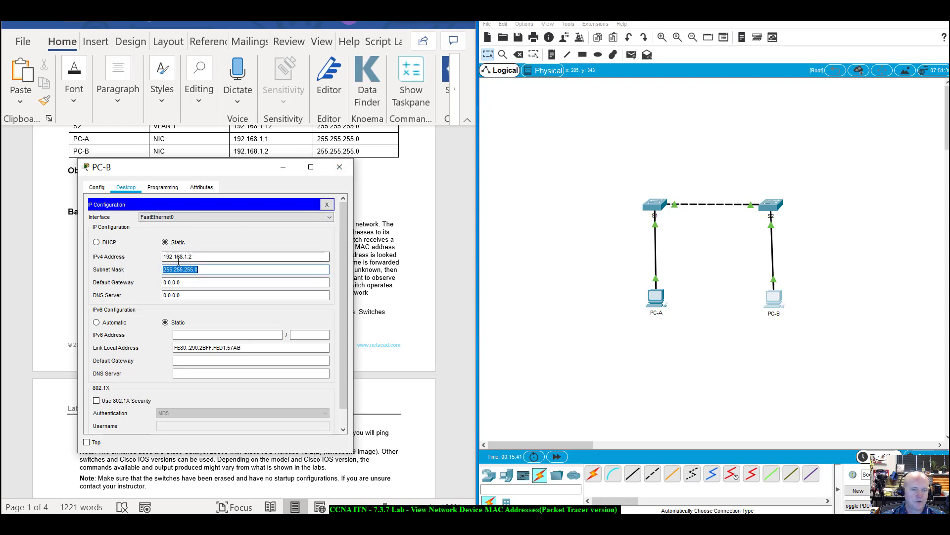
left_click(166, 271)
left_click_drag(207, 263, 206, 270)
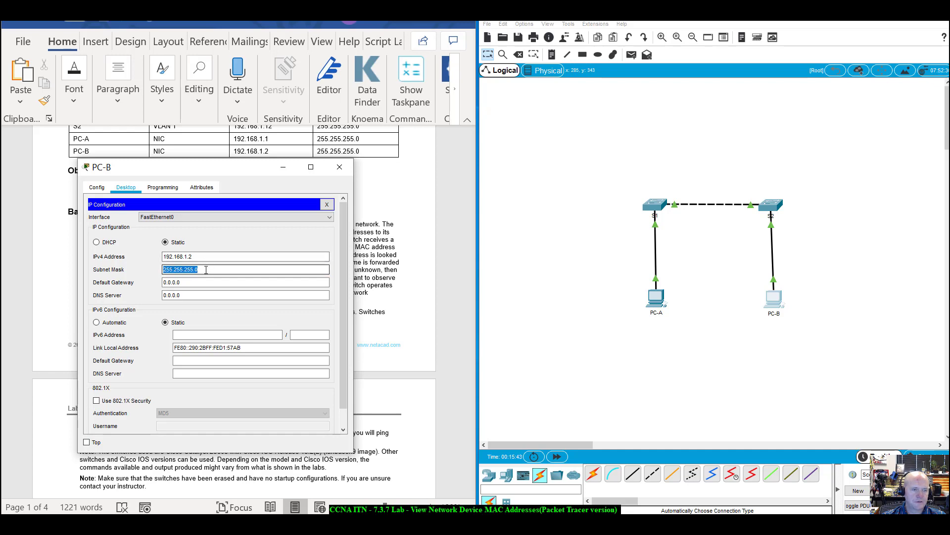
left_click(206, 270)
left_click(340, 168)
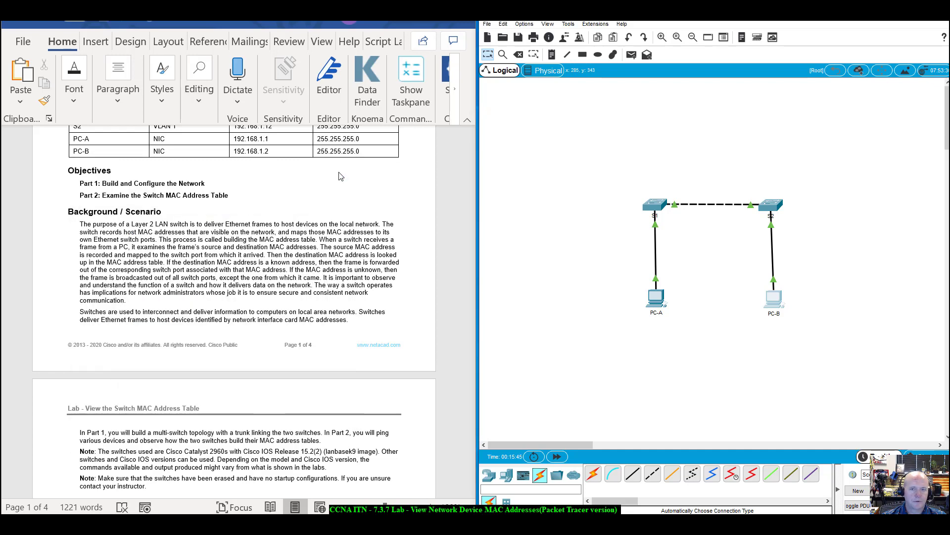
scroll(188, 382, "down", 8)
scroll(188, 382, "down", 6)
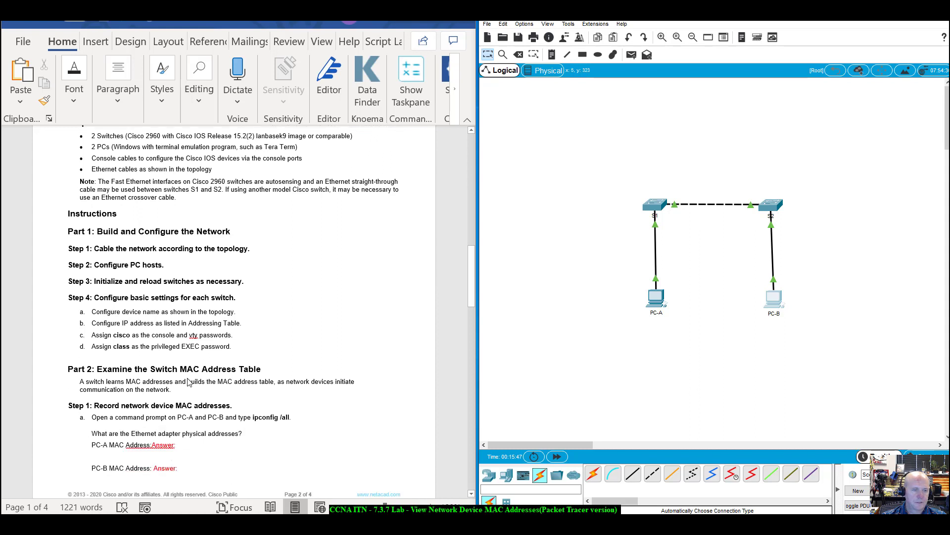
scroll(188, 382, "down", 2)
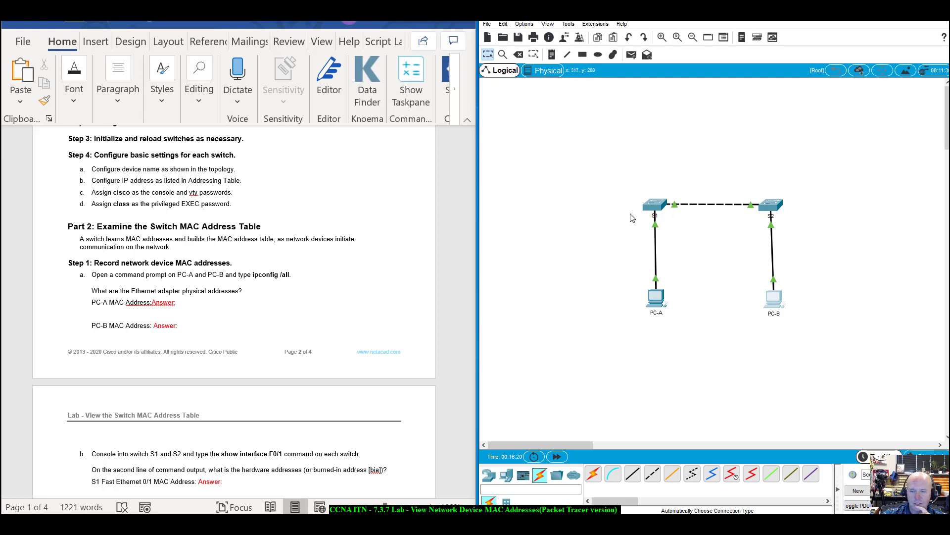
left_click(649, 297)
left_click_drag(476, 112, 678, 171)
left_click(587, 185)
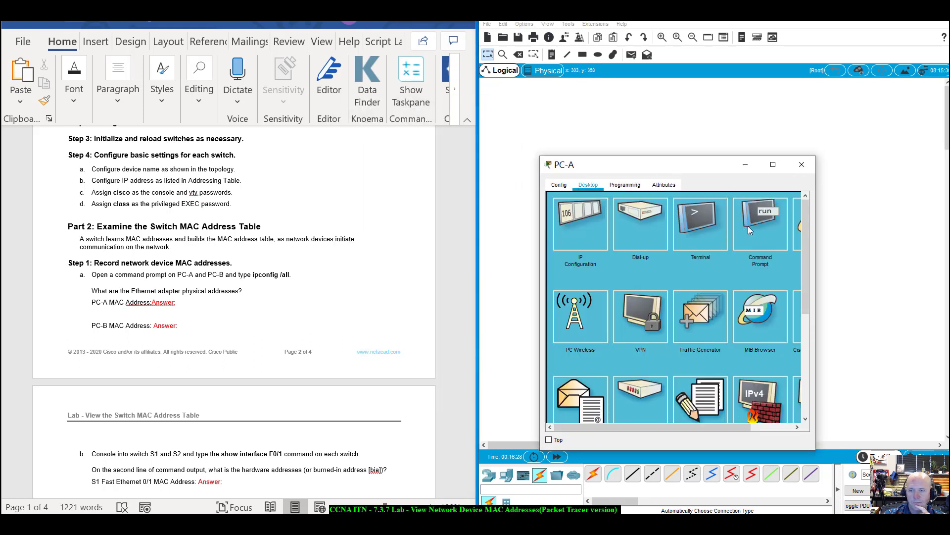
left_click(710, 230)
left_click(781, 294)
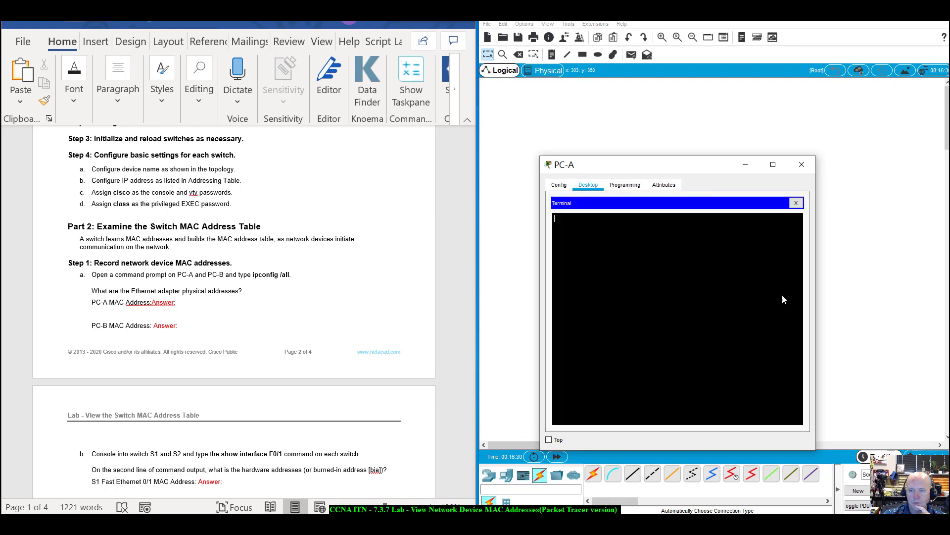
left_click(795, 204)
left_click_drag(645, 164, 816, 199)
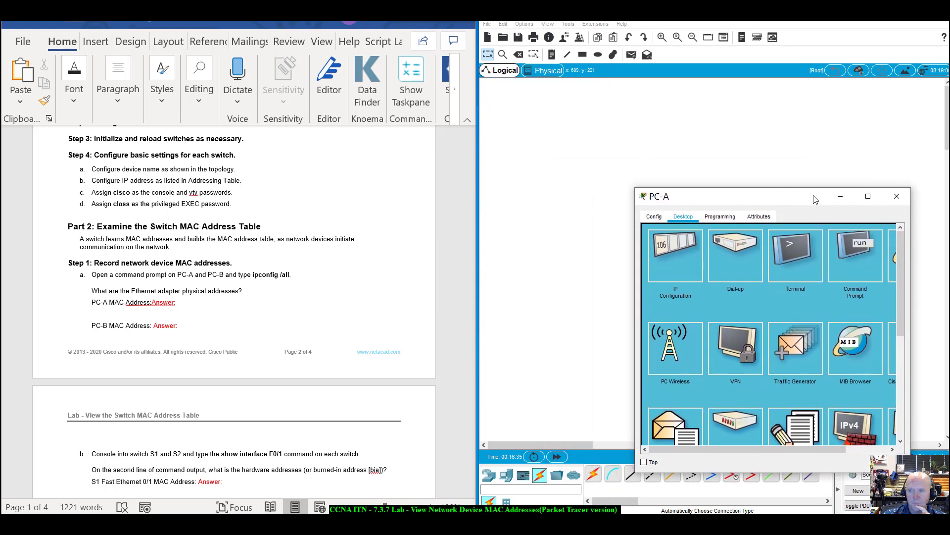
left_click(896, 197)
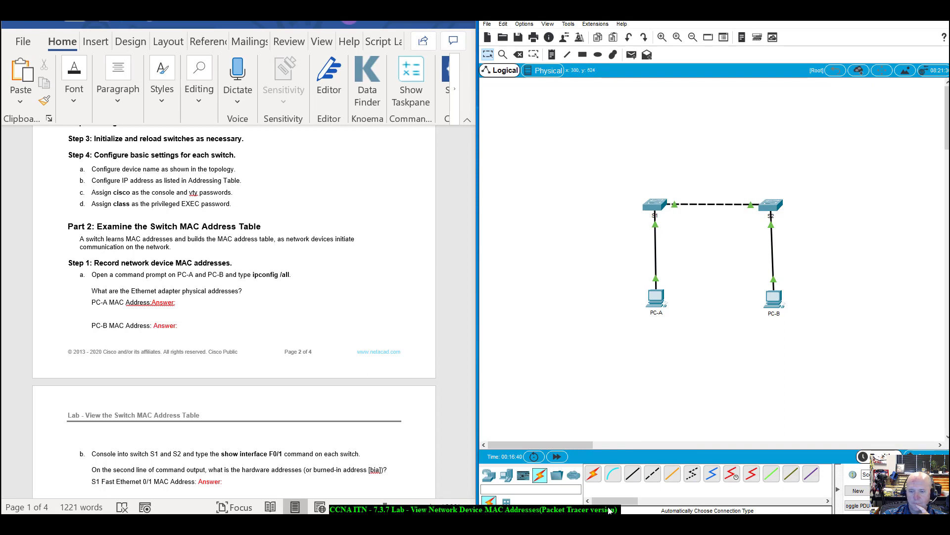
Connect a console cable from PC-A's RS 232 port to S1's Console port.
left_click(613, 474)
left_click(657, 299)
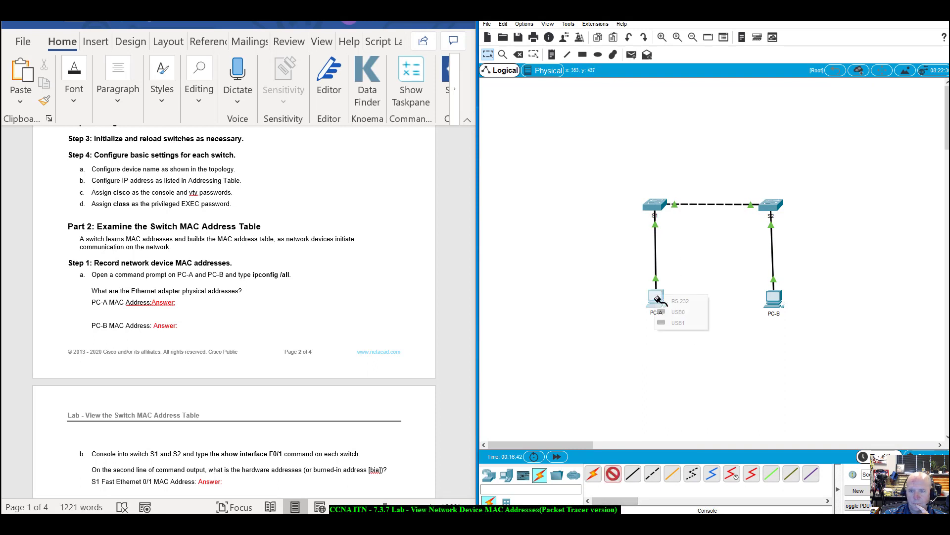
left_click(680, 301)
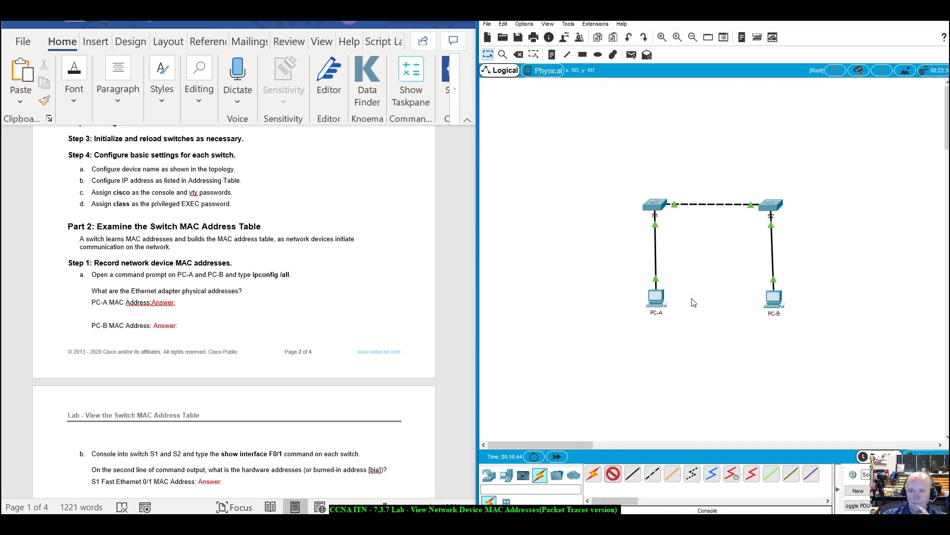
left_click(650, 207)
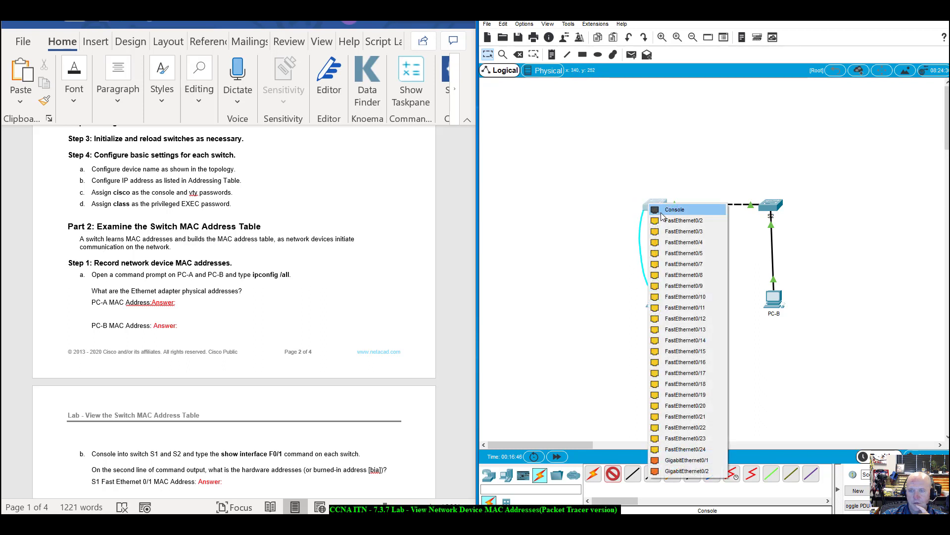
left_click(666, 209)
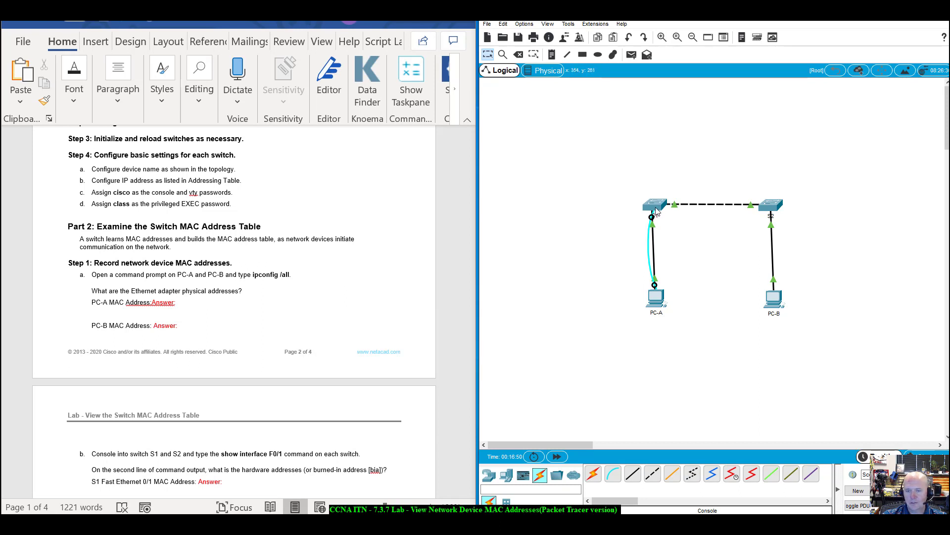
Connect a console cable from PC-B's RS 232 port to S2's Console port.
left_click(612, 473)
left_click(767, 302)
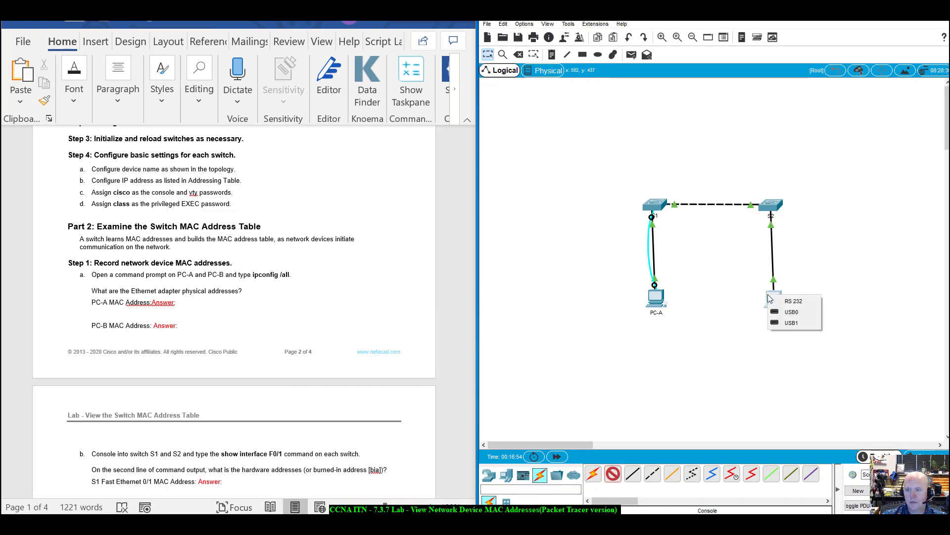
left_click(795, 302)
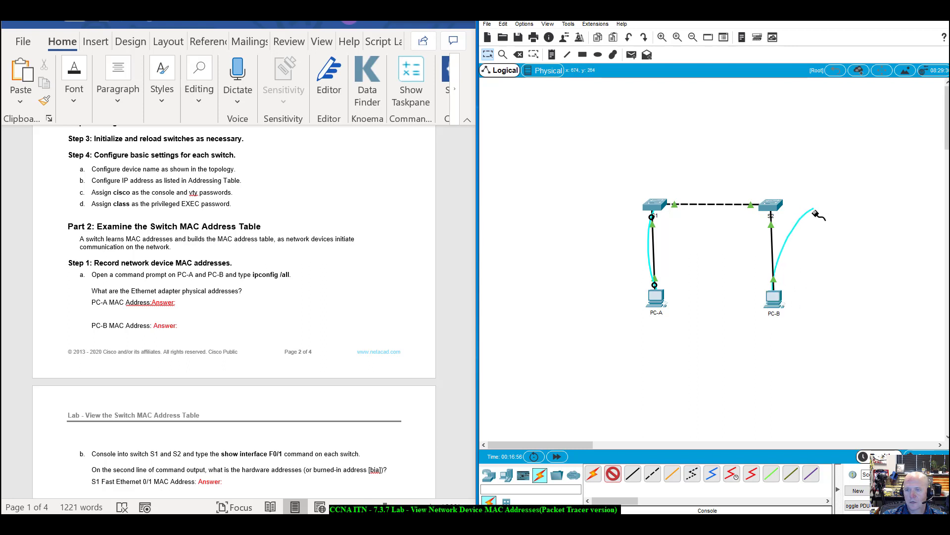
left_click(771, 206)
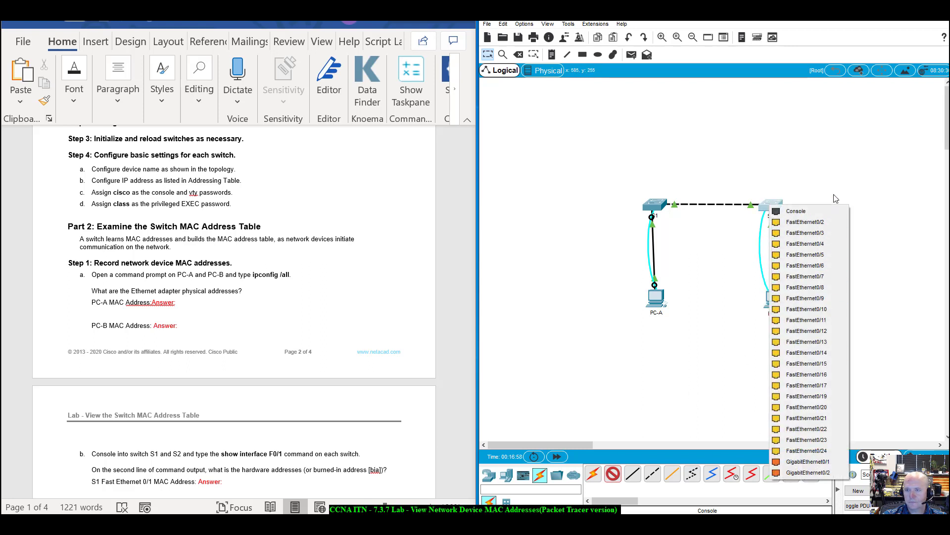
left_click(802, 211)
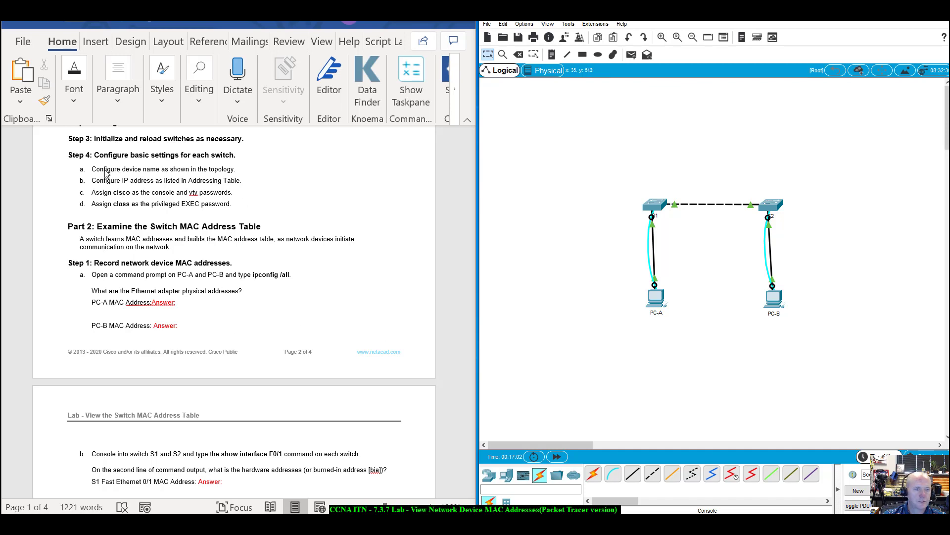
Open PC-A's Terminal with default settings and wake the console to get the Switch> prompt.
scroll(264, 321, "up", 1)
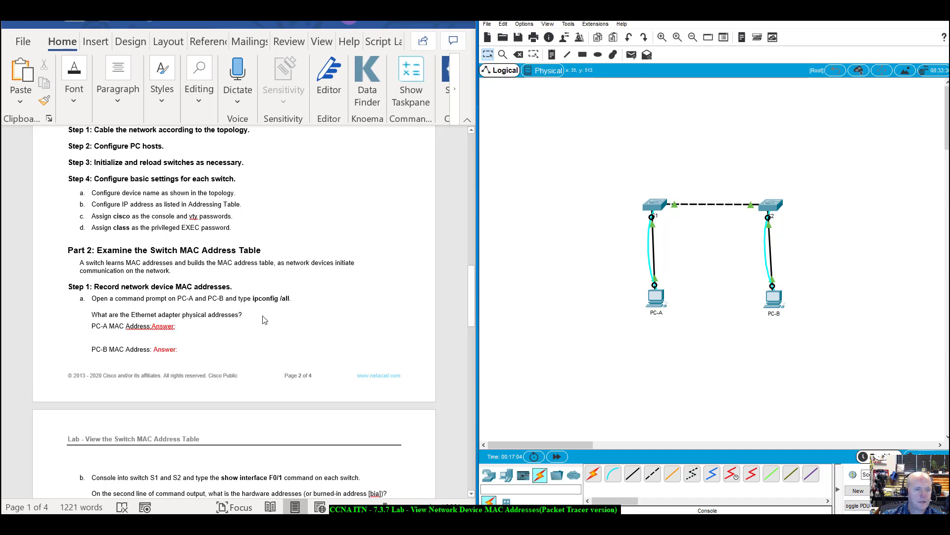
scroll(263, 320, "up", 9)
scroll(264, 319, "up", 3)
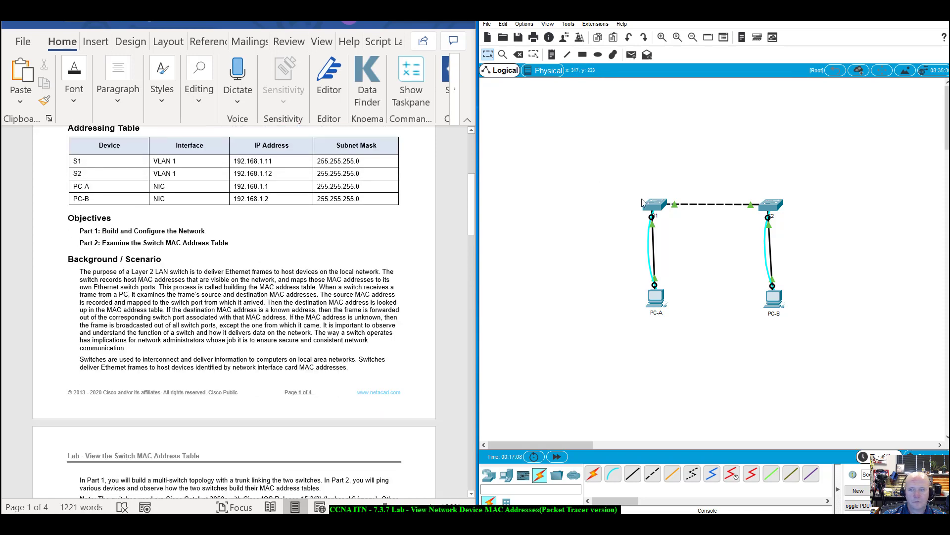
left_click(656, 297)
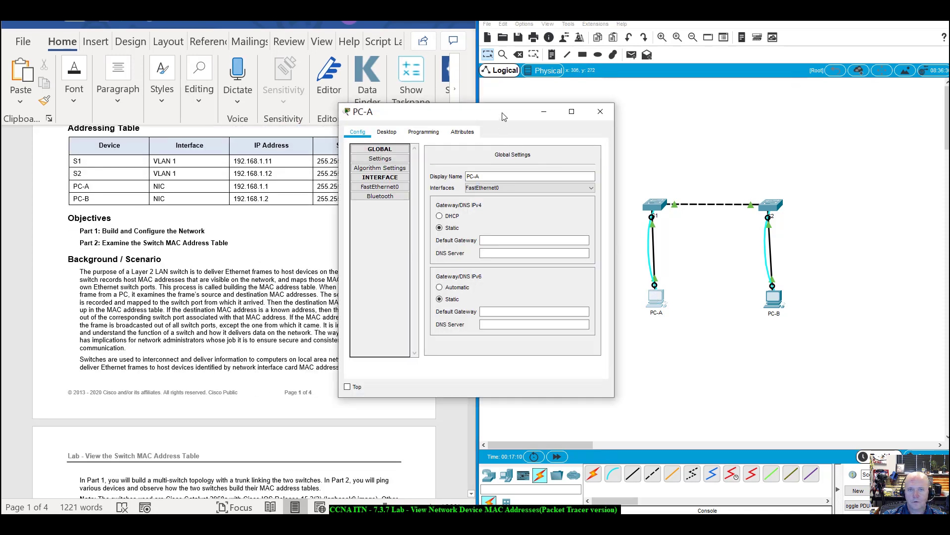
left_click_drag(446, 112, 628, 178)
left_click(569, 198)
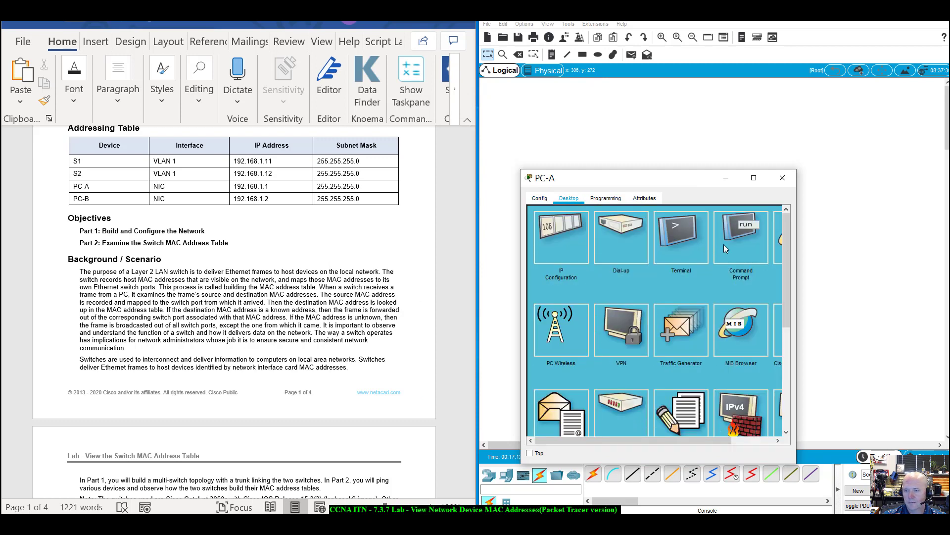
left_click(679, 241)
left_click(766, 309)
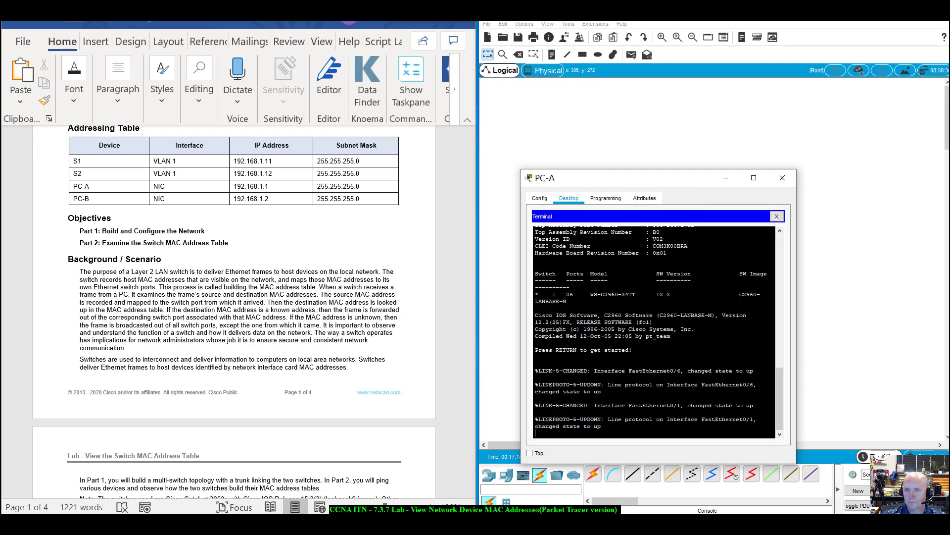
left_click_drag(696, 179, 235, 178)
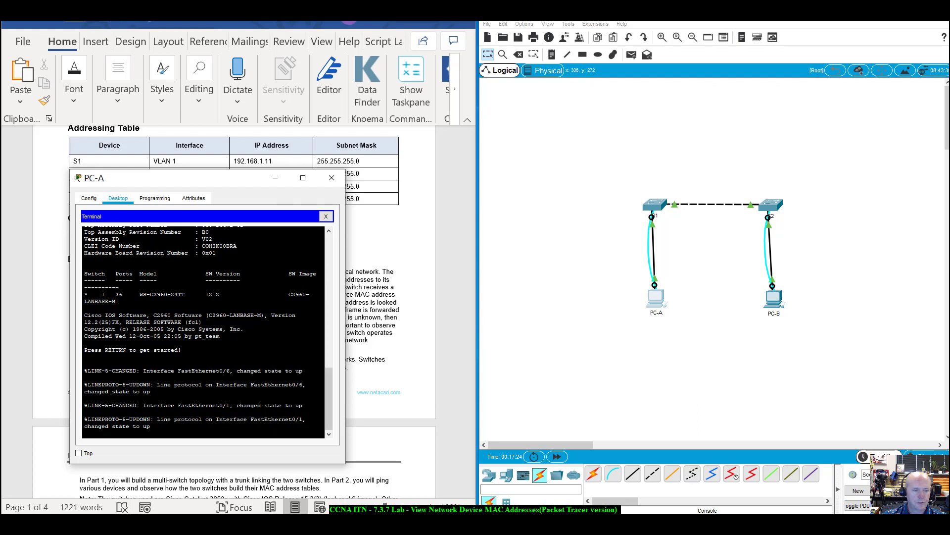
key("Return")
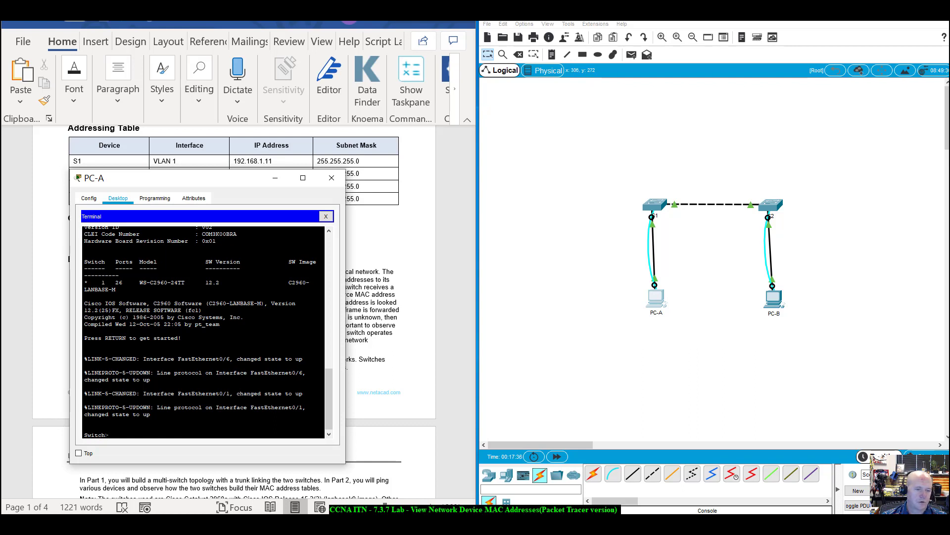
Enter privileged and global configuration mode and set the hostname to S1.
left_click_drag(109, 435, 83, 436)
left_click(102, 436)
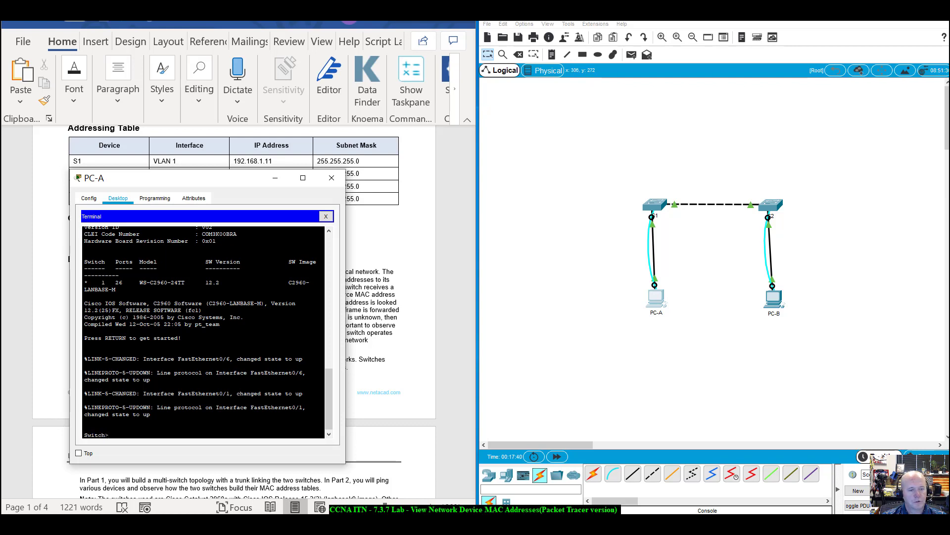
type("enable")
key("Return")
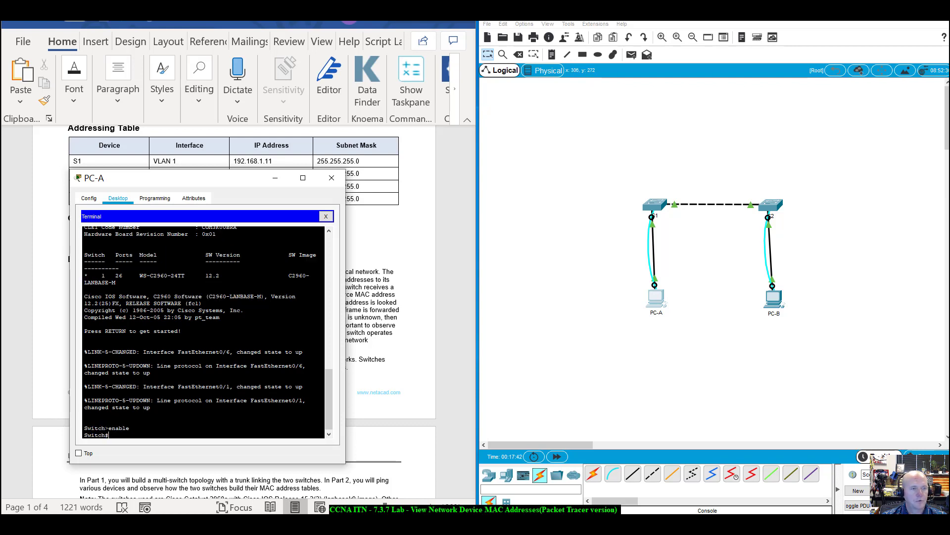
type("config t")
key("Return")
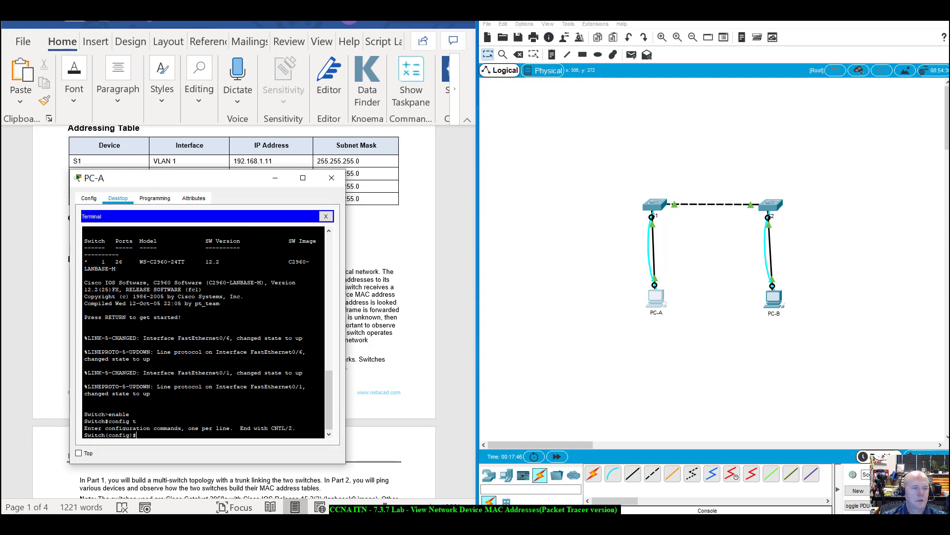
type("hos")
key("Tab")
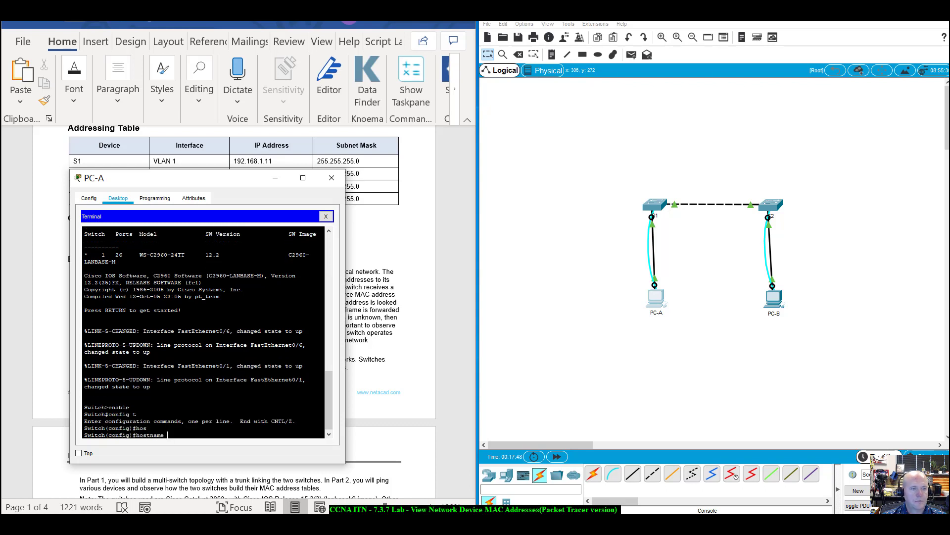
type("S1")
key("Return")
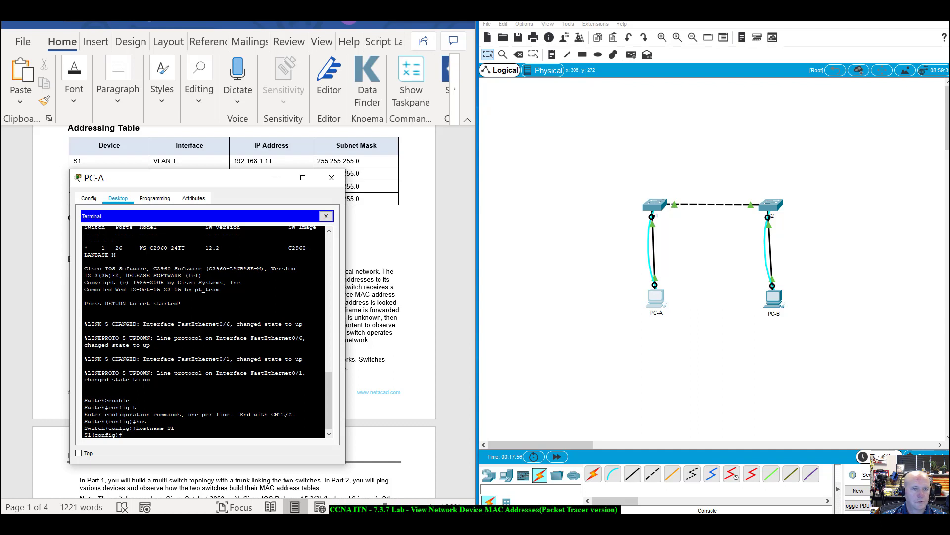
Assign interface VLAN 1 the address 192.168.1.11 255.255.255.0.
type("inter")
key("Tab")
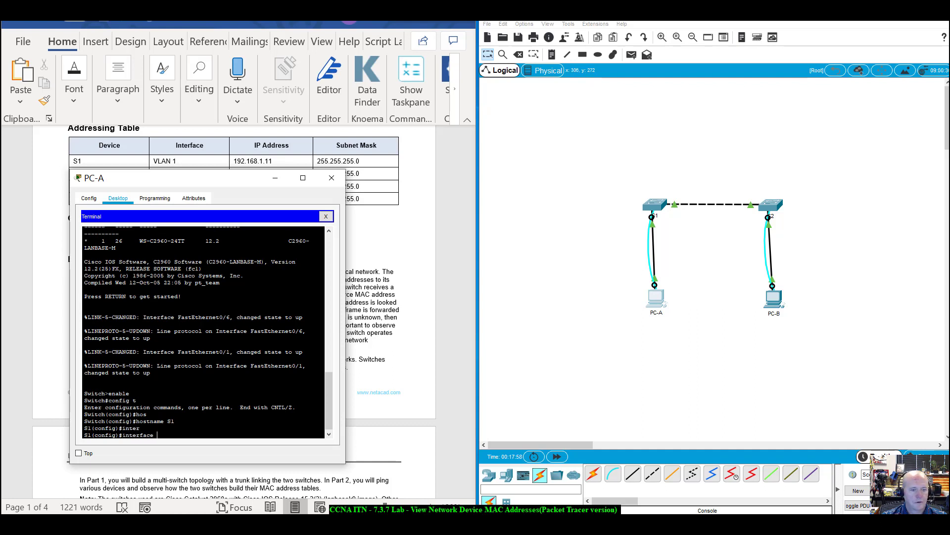
type("vlan 1")
key("Return")
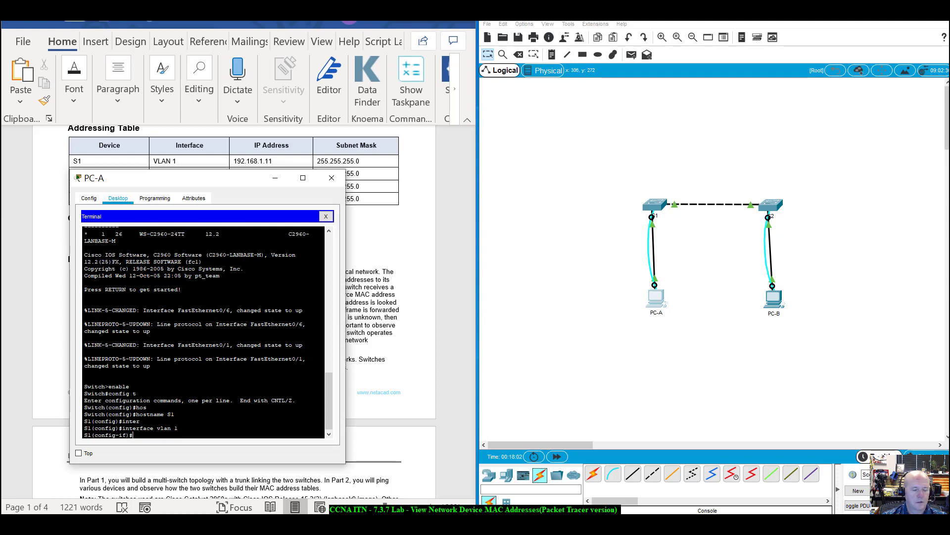
type("dd")
key("Tab")
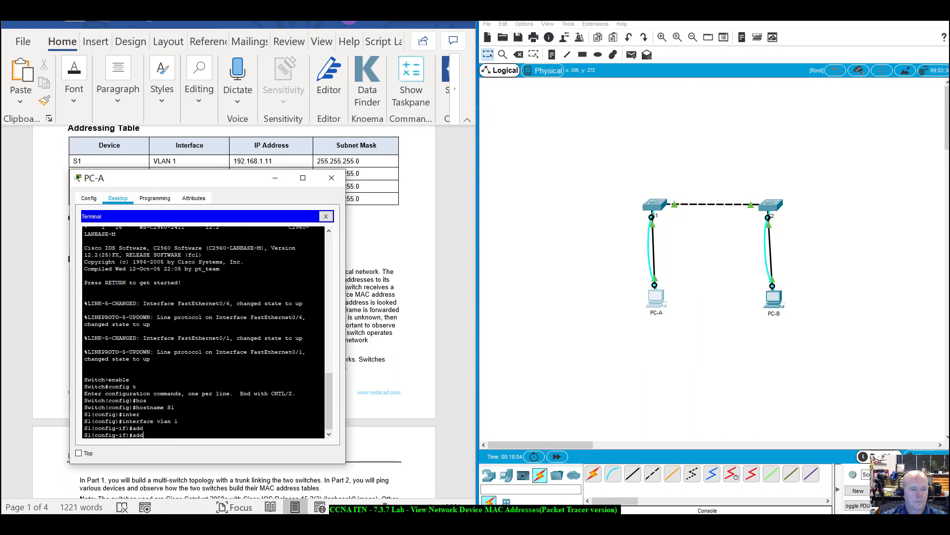
key("BackSpace")
key("BackSpace")
type("ip add")
key("Tab")
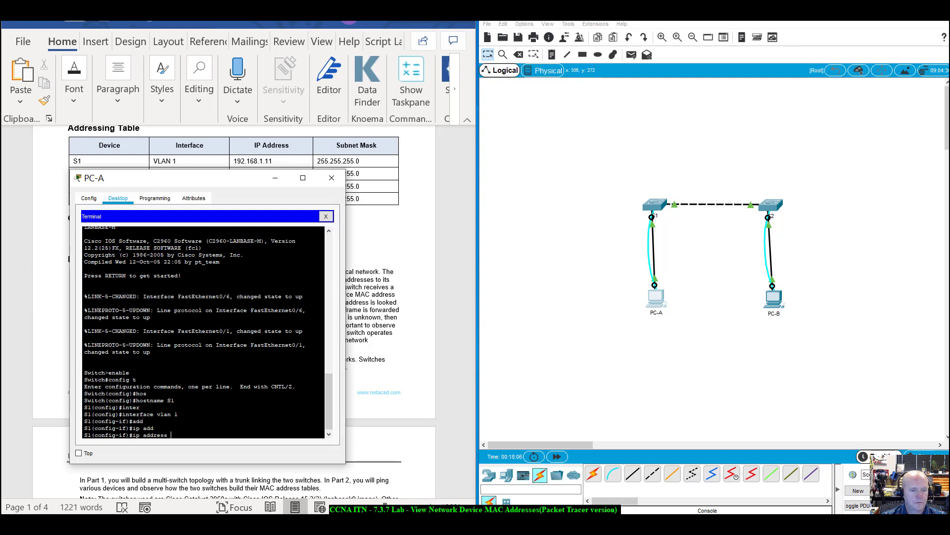
type("192")
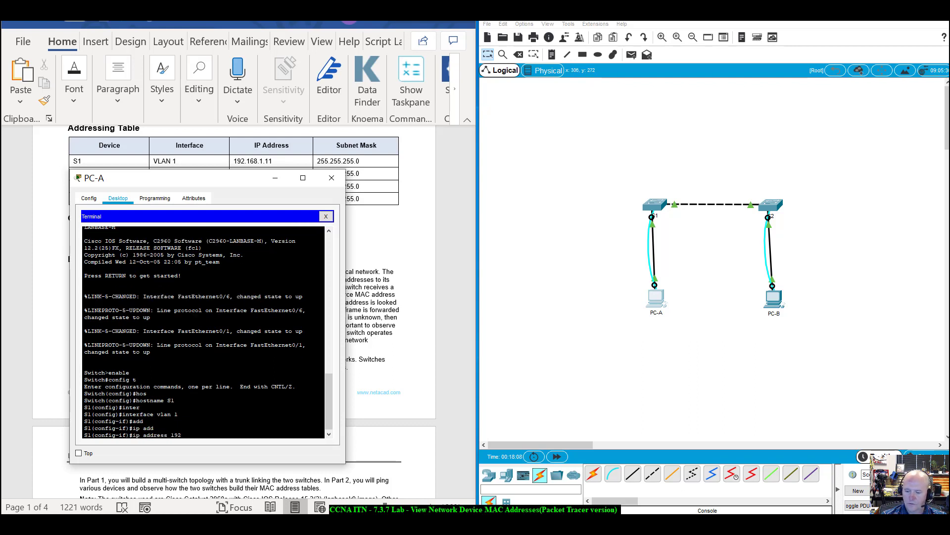
type(".168.1.11")
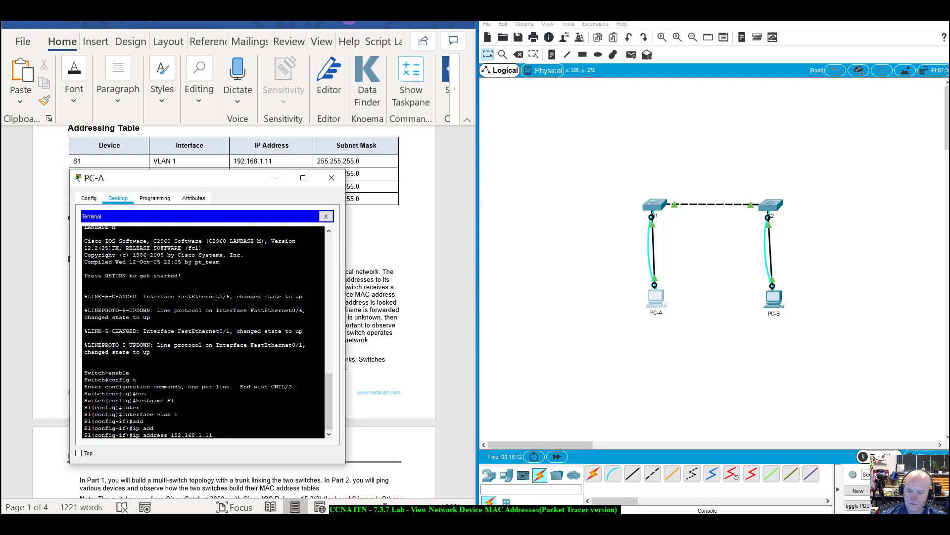
type(" 255.255")
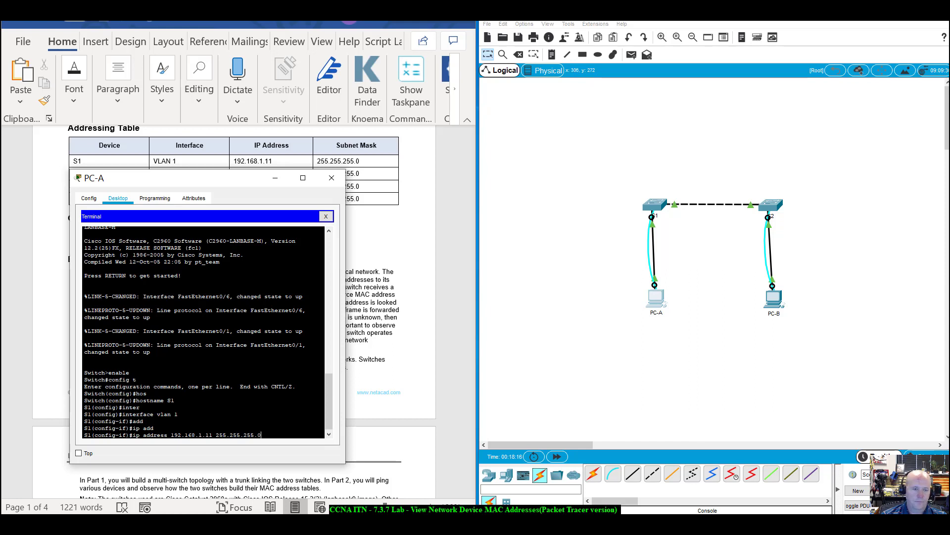
type(".255.0")
key("Return")
Bring VLAN 1 up with no shutdown and reposition the terminal window.
type("no")
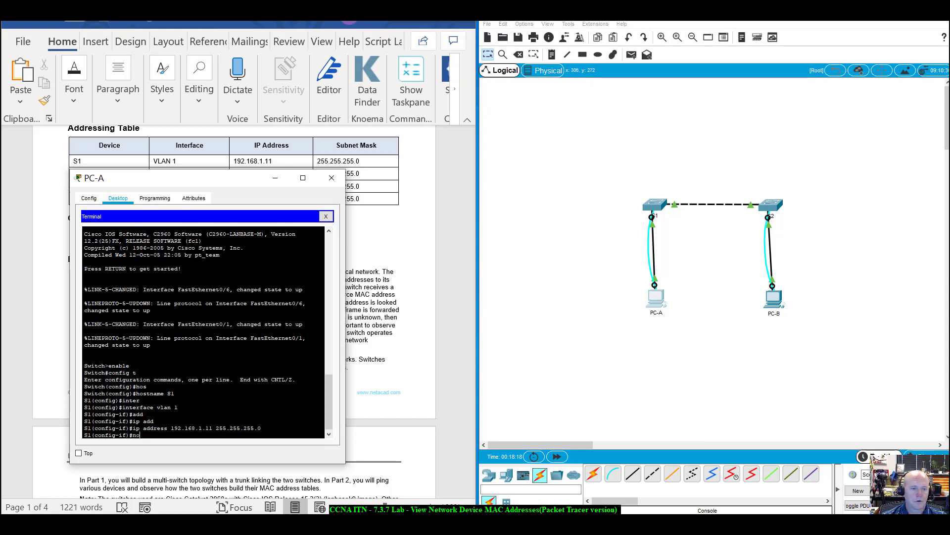
type(" shuto")
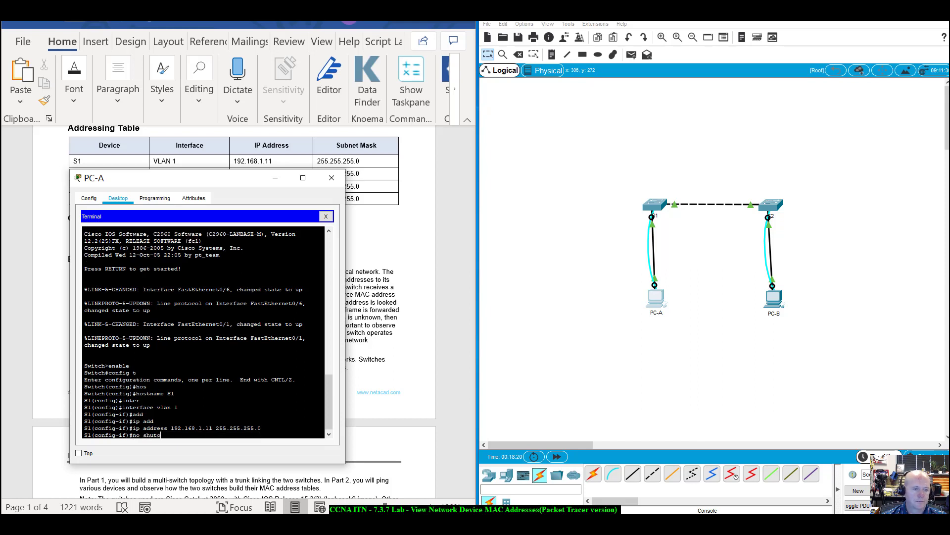
key("BackSpace")
type("down")
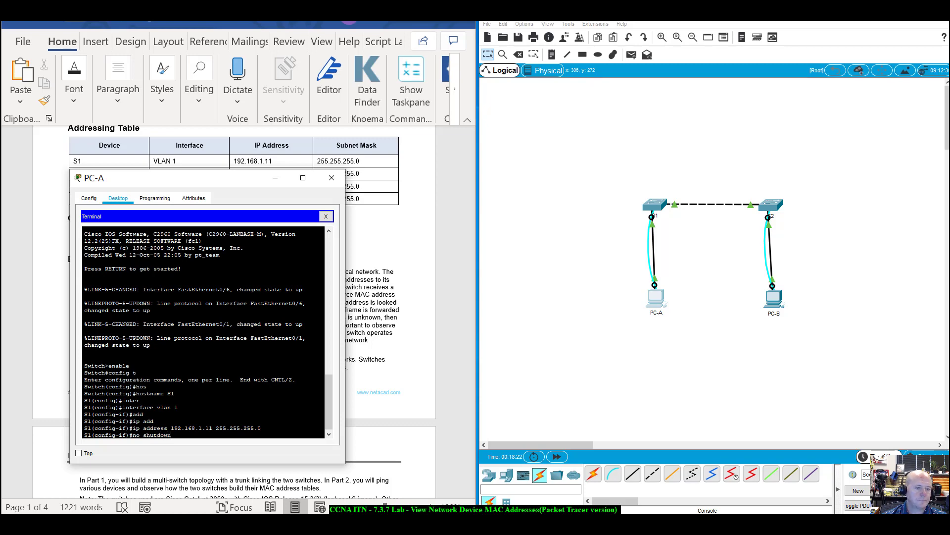
key("Return")
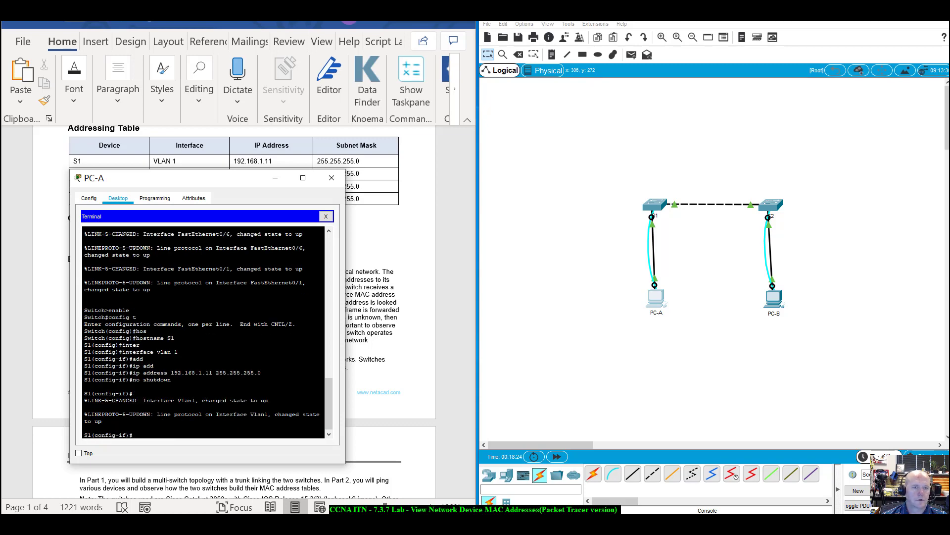
left_click_drag(242, 182, 686, 188)
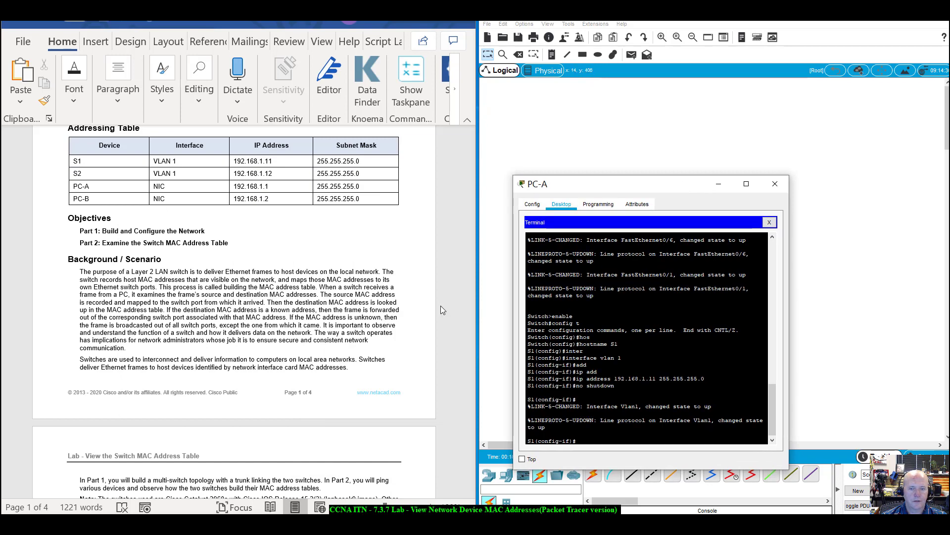
scroll(440, 305, "down", 3)
left_click_drag(474, 211, 448, 299)
left_click_drag(655, 181, 188, 154)
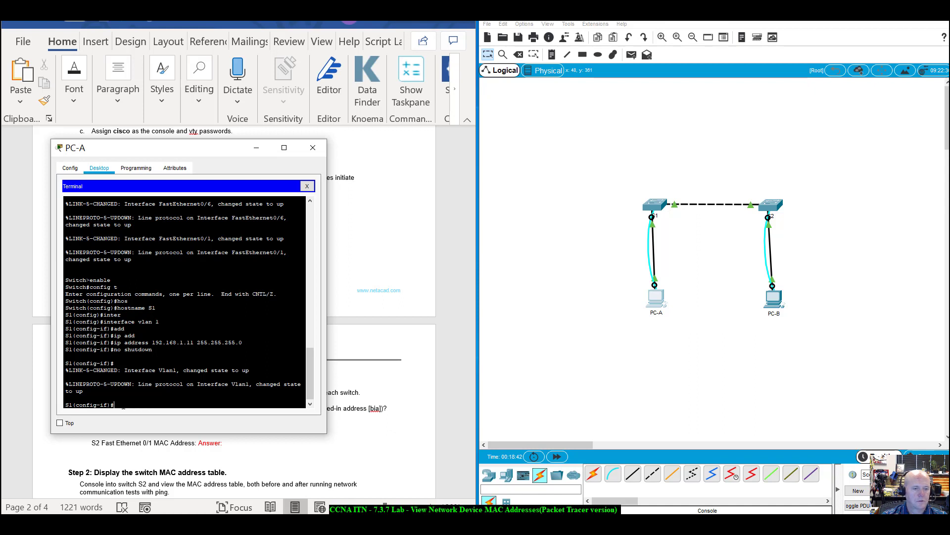
type("e")
key("BackSpace")
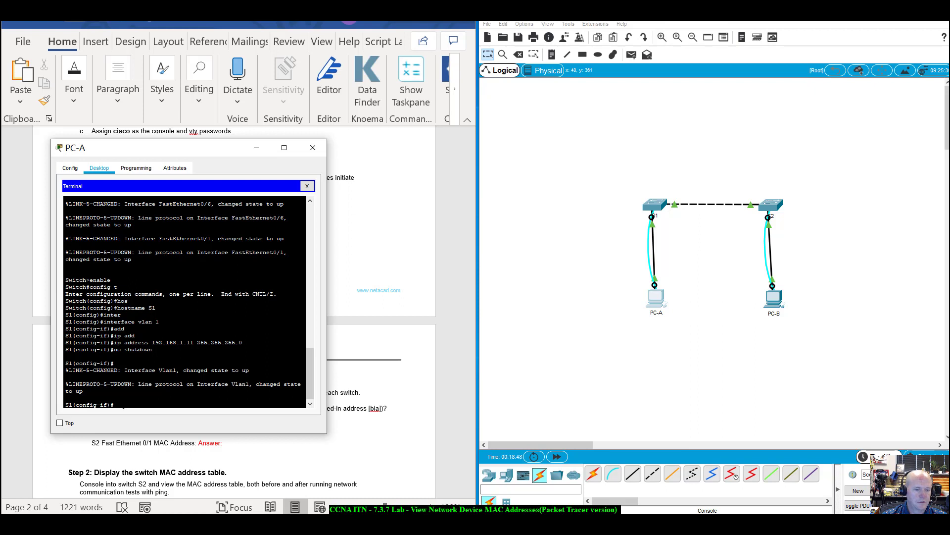
On S1, set a password on console line 0 and require login.
type("line con")
key("Tab")
type("so")
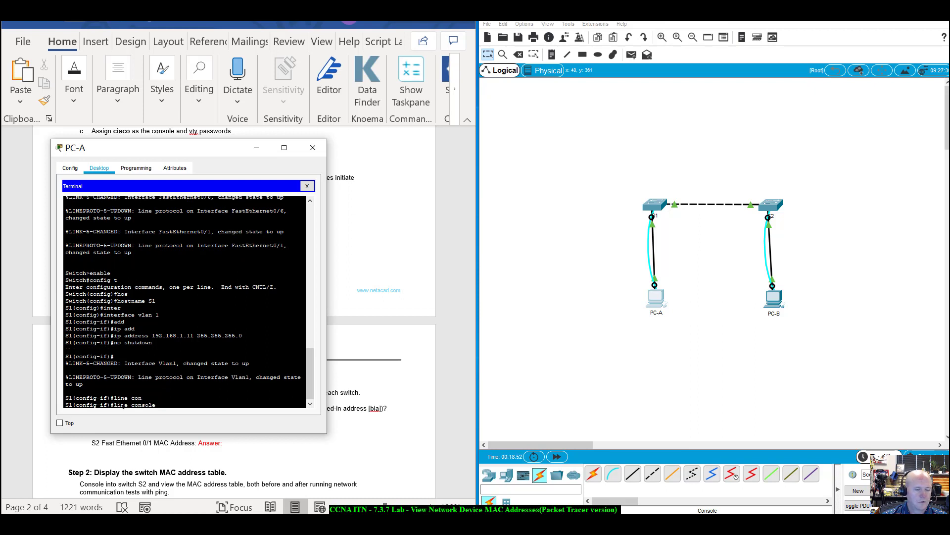
key("BackSpace")
key("BackSpace")
key("BackSpace")
key("BackSpace")
key("BackSpace")
key("BackSpace")
key("BackSpace")
key("BackSpace")
key("BackSpace")
key("BackSpace")
key("BackSpace")
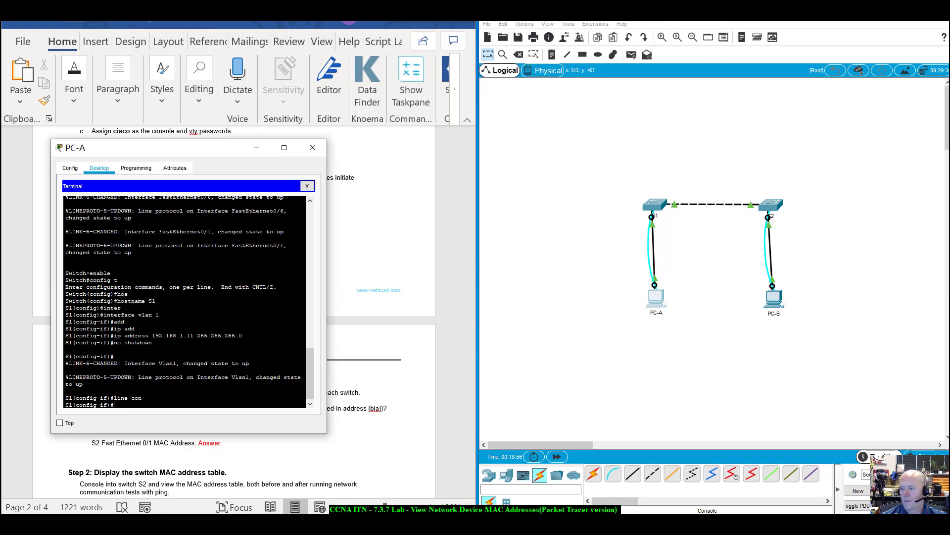
type("exit")
key("Return")
type("line con")
key("Return")
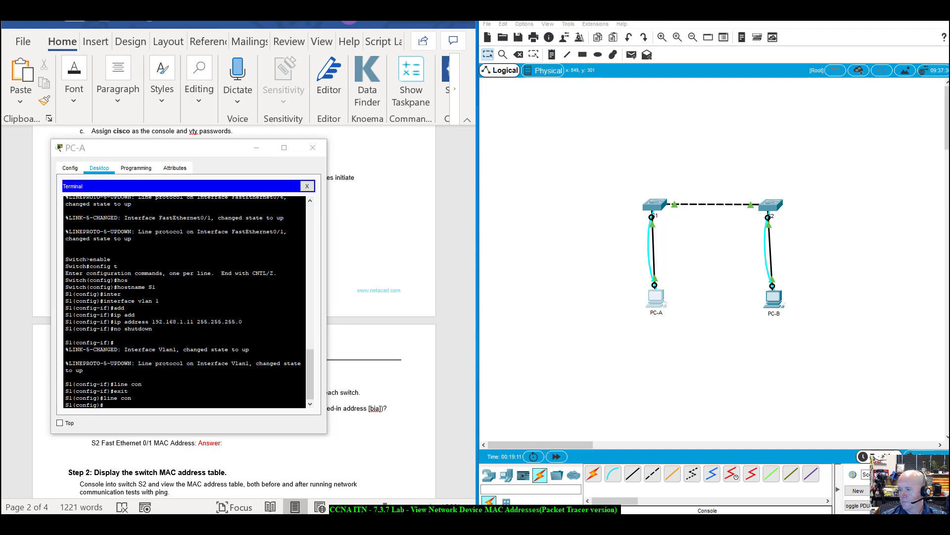
left_click(121, 408)
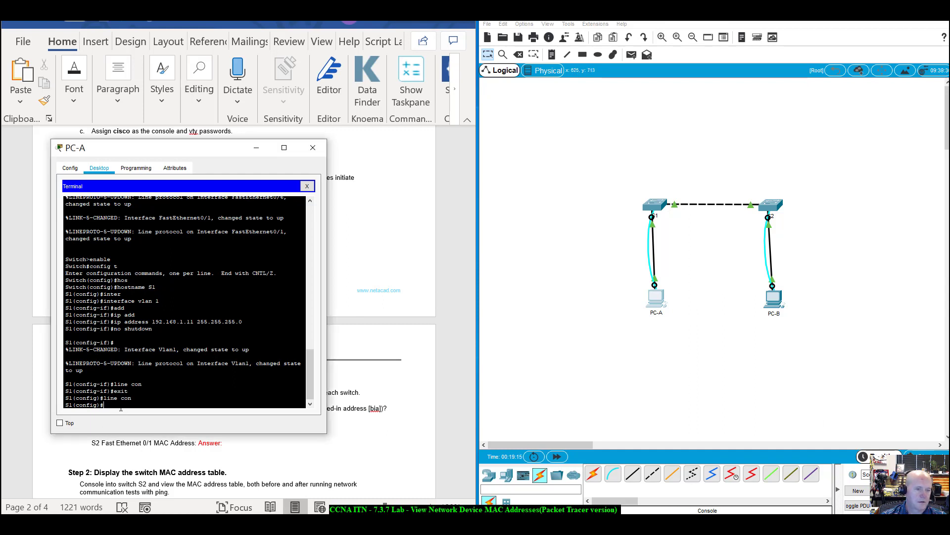
type("line console 0")
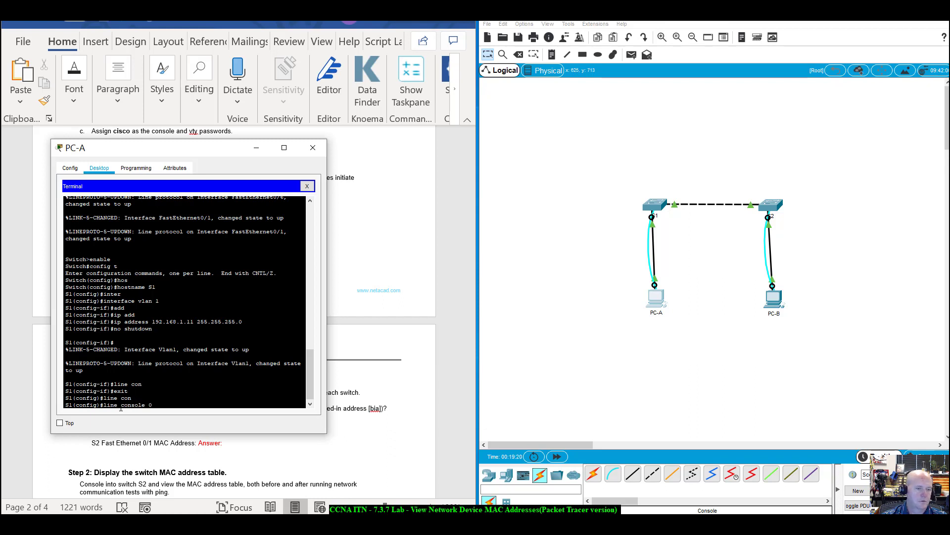
key("Return")
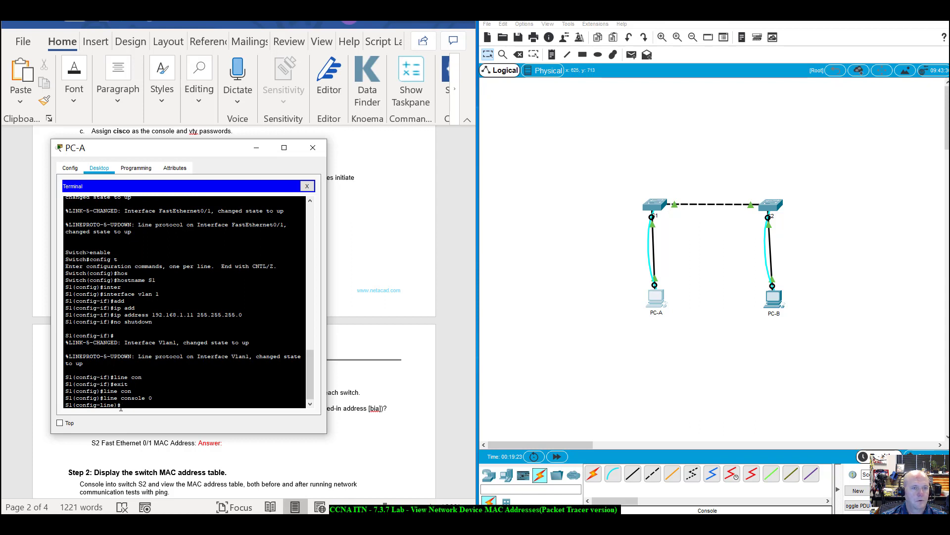
type("pass")
key("Tab")
type("ci")
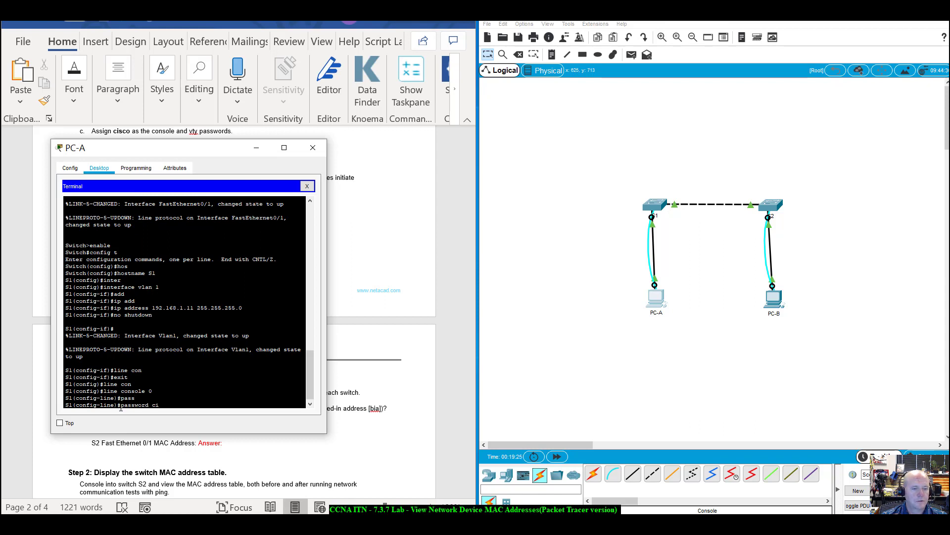
key("Return")
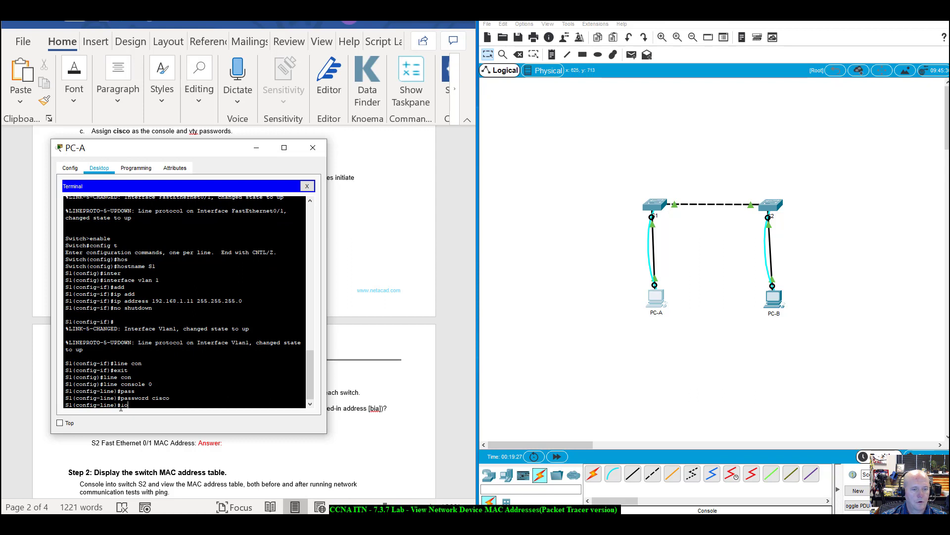
type("login")
key("Return")
Set a password on vty lines 0 15 and require login.
type("l")
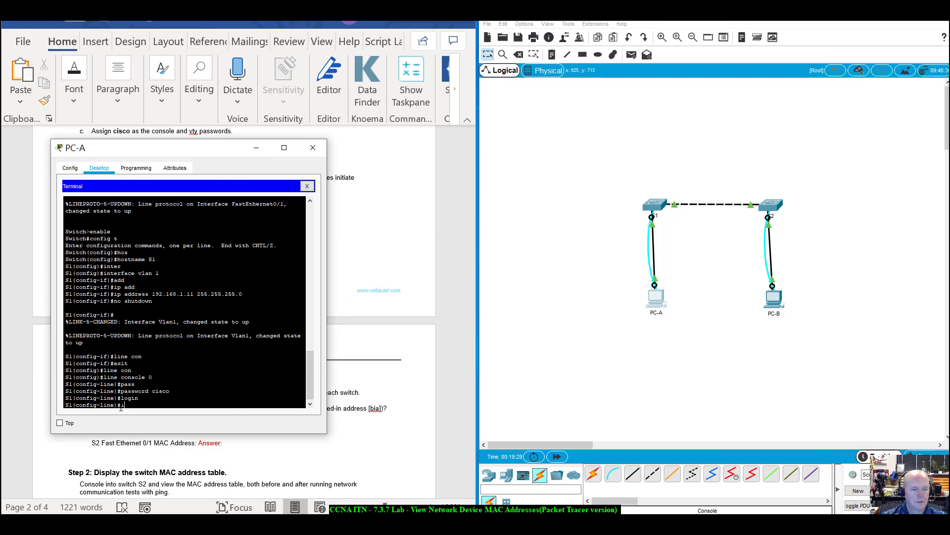
type("ine)#line v")
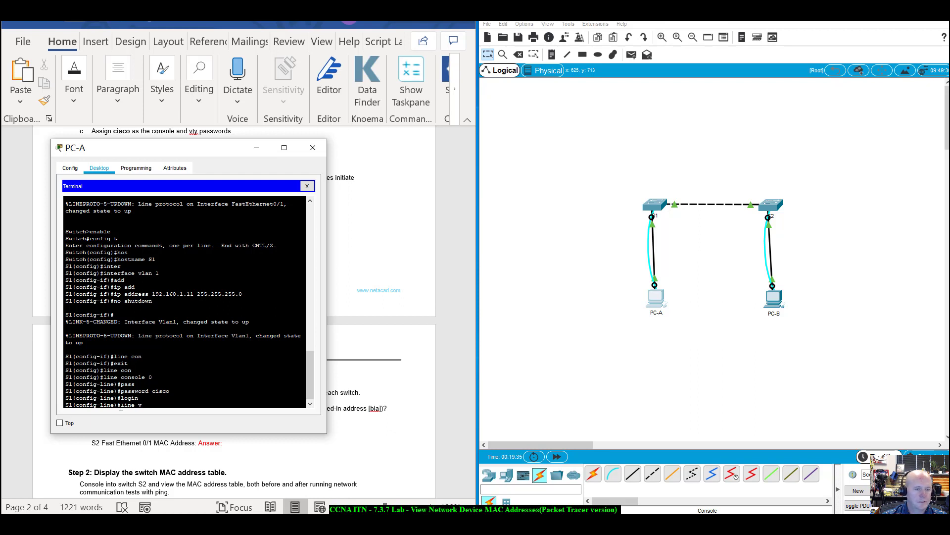
type("ty 0 15")
key("Return")
type("pass")
key("Tab")
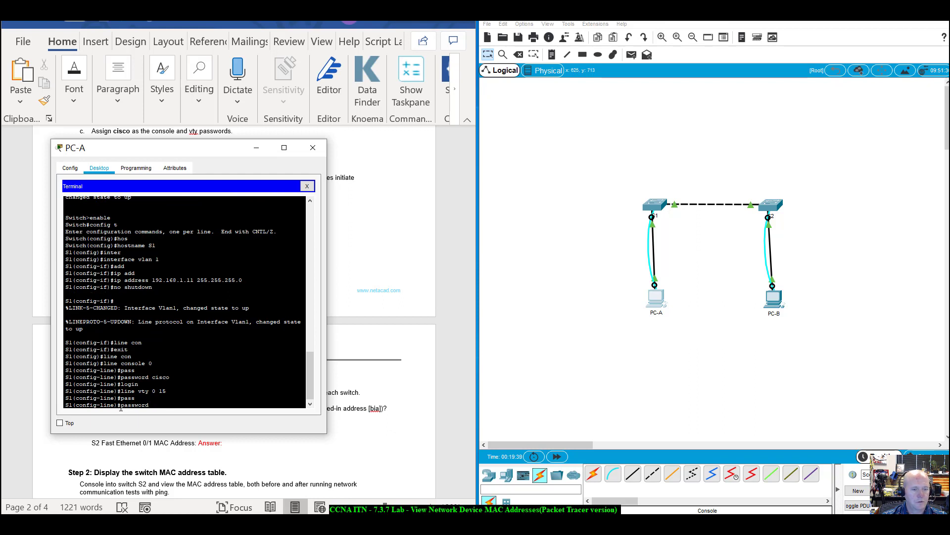
type("cisco")
key("Return")
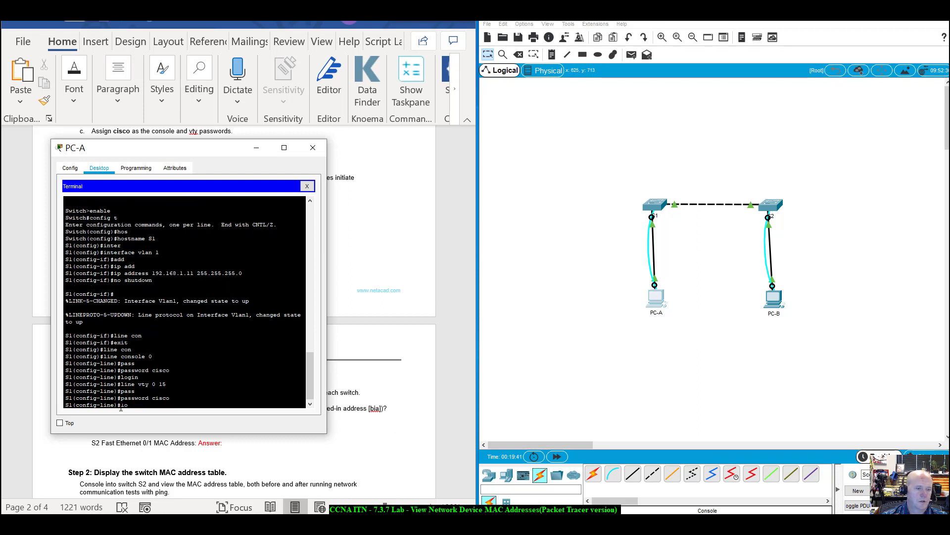
type("login")
key("Return")
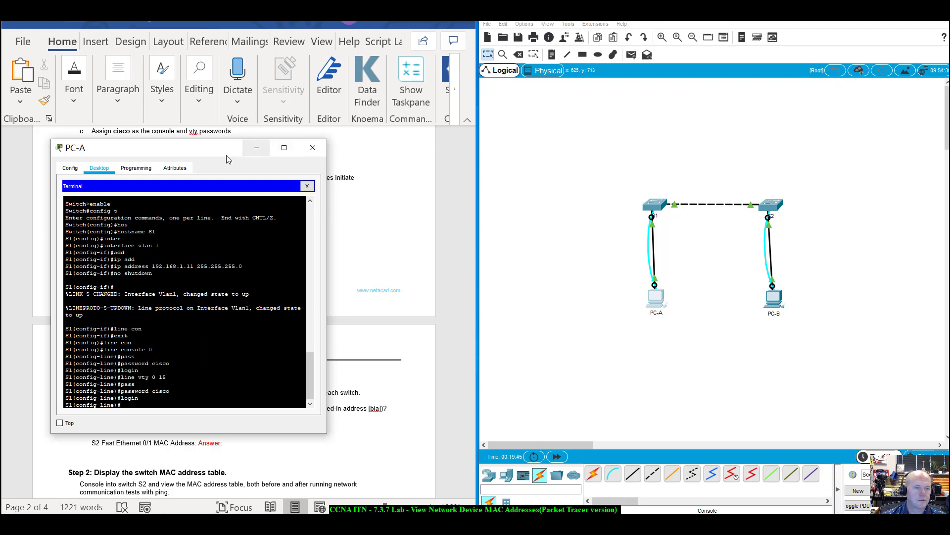
Set S1's enable password and return to privileged EXEC mode.
mouse_move(233, 153)
left_mouse_down()
mouse_move(233, 174)
mouse_move(242, 162)
left_mouse_up()
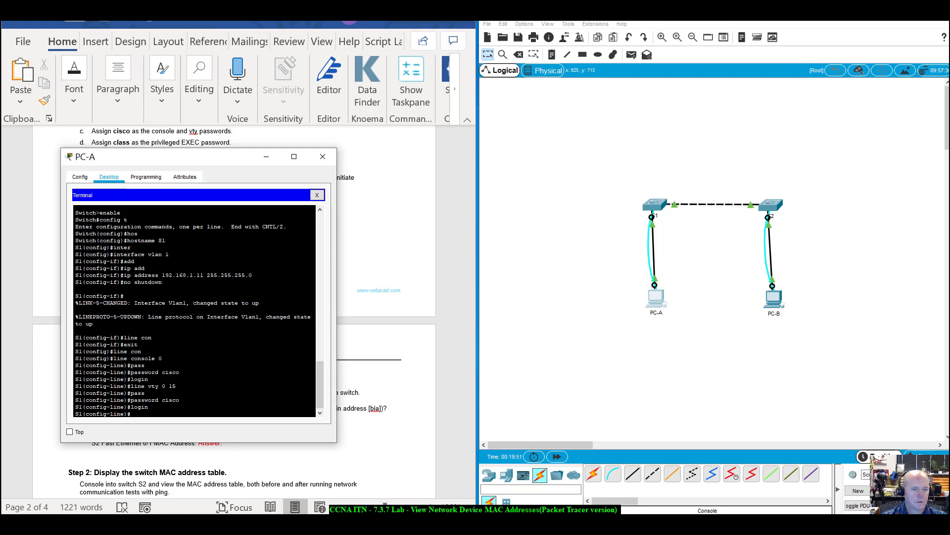
type("it")
key("Return")
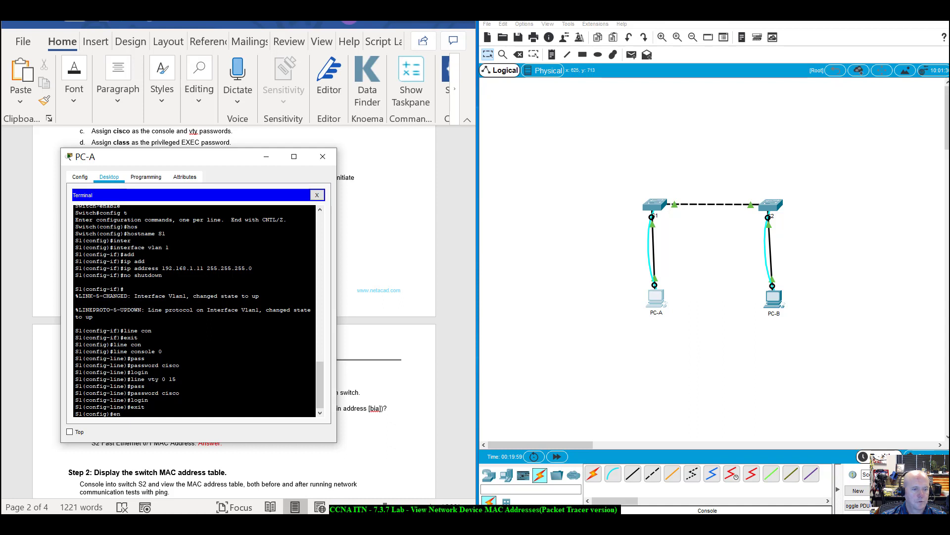
type("en")
key("Tab")
type("abl")
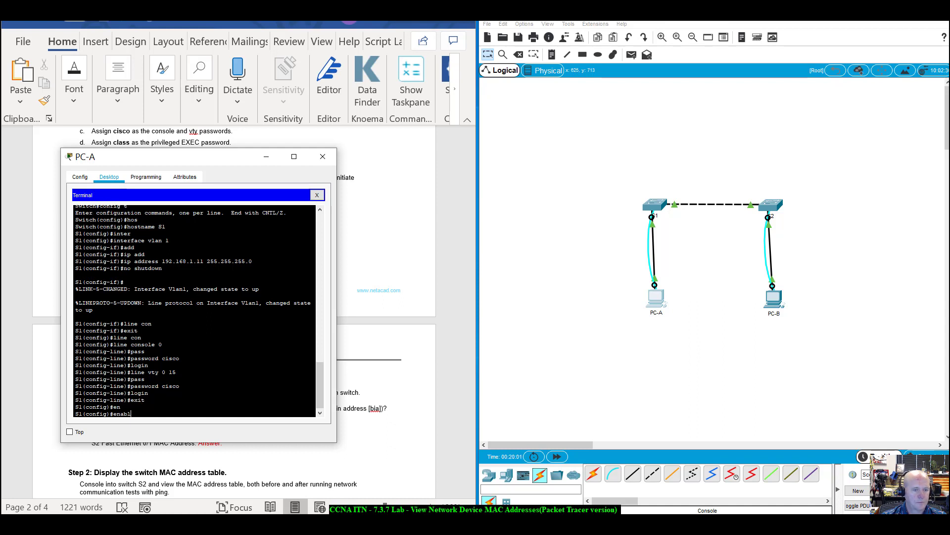
type("e")
type(" pass")
key("Tab")
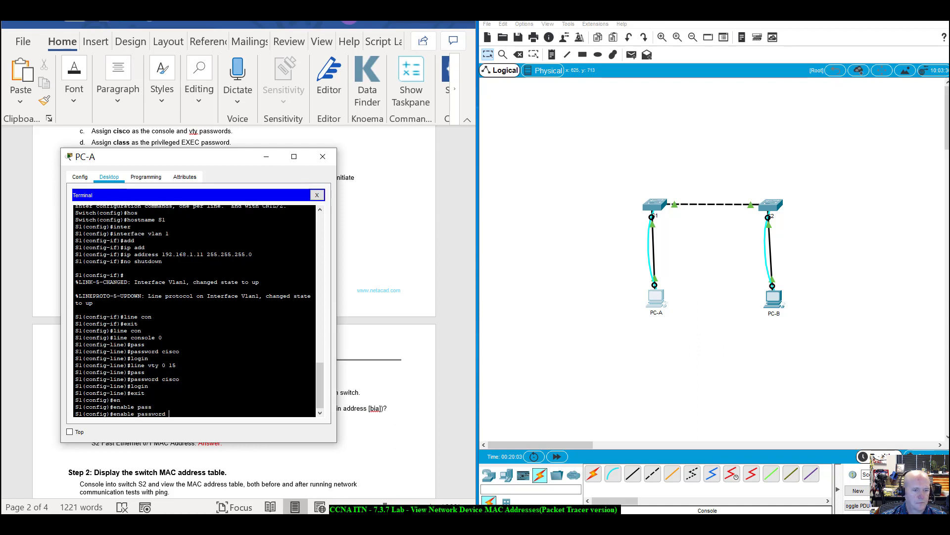
type("class")
key("Return")
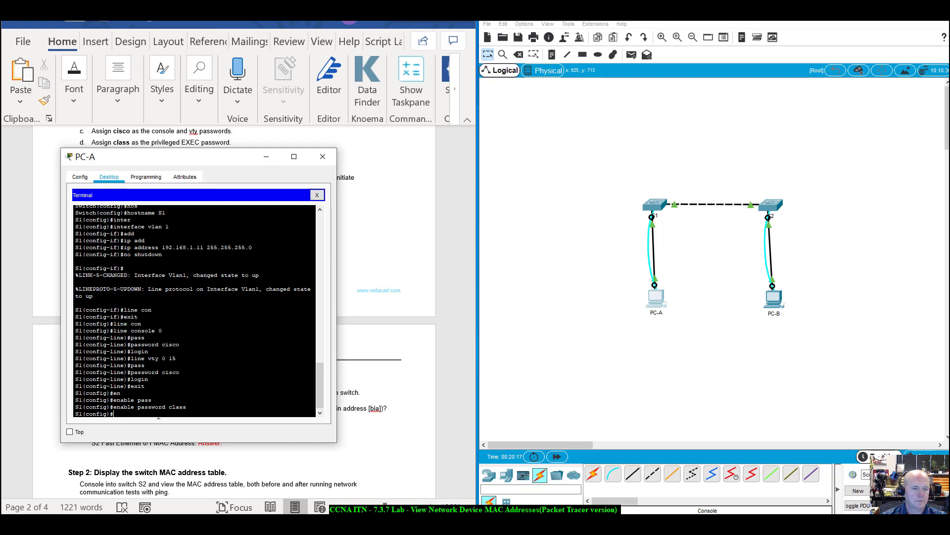
type("exit")
key("Return")
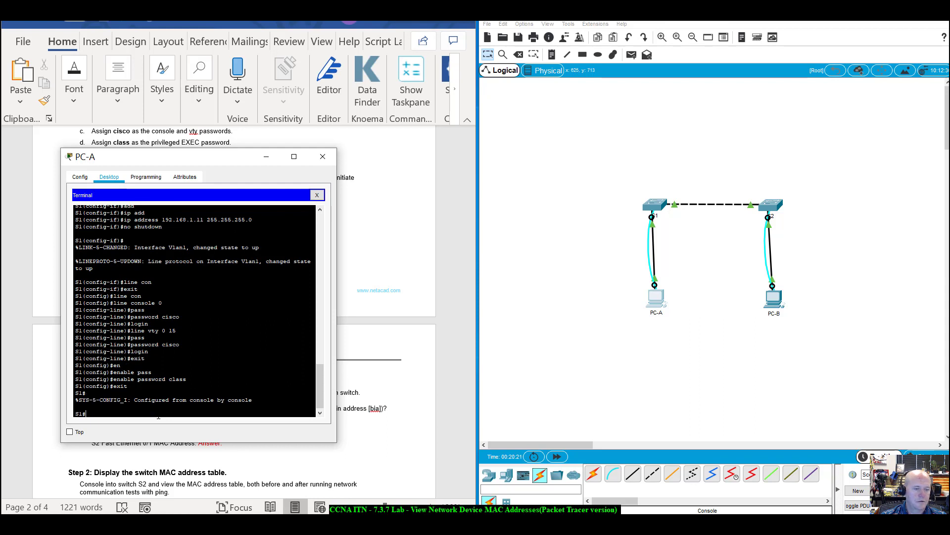
Page through S1's show run output, checking hostname S1, the VLAN 1 address and line passwords.
type("show run")
key("Return")
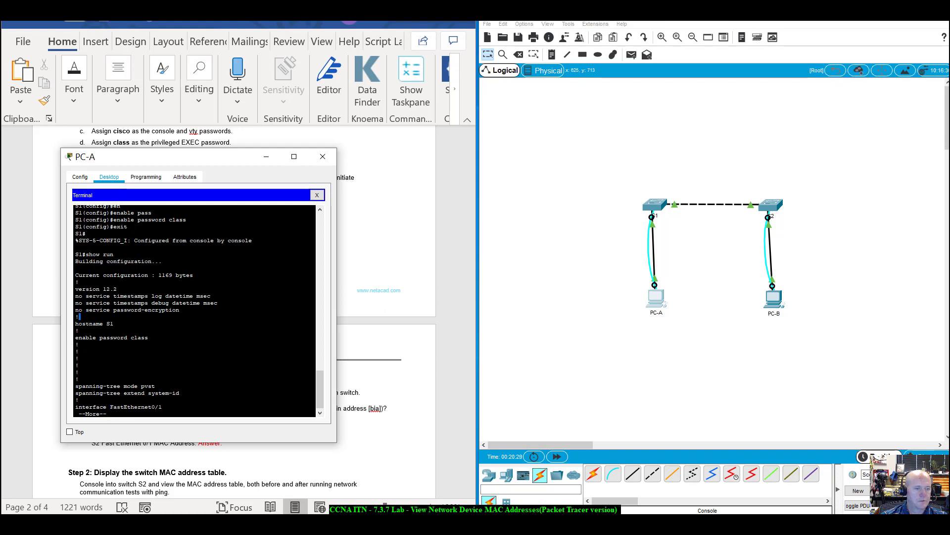
left_click_drag(75, 323, 150, 342)
key("space")
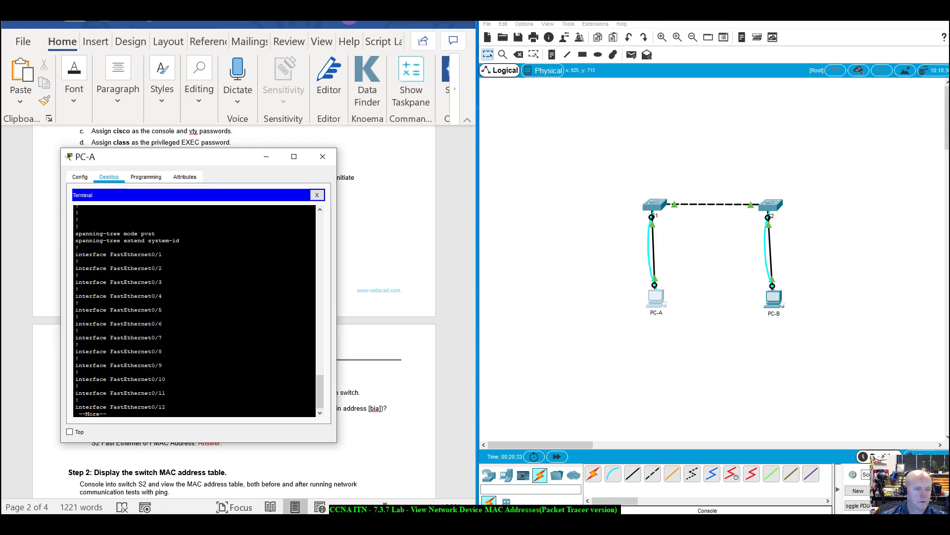
key("space")
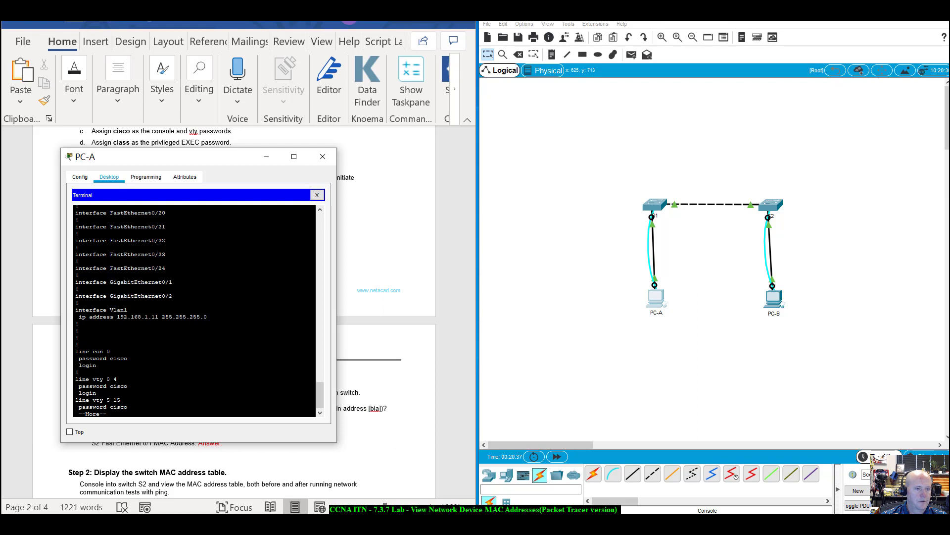
left_click_drag(76, 309, 207, 316)
left_click(212, 322)
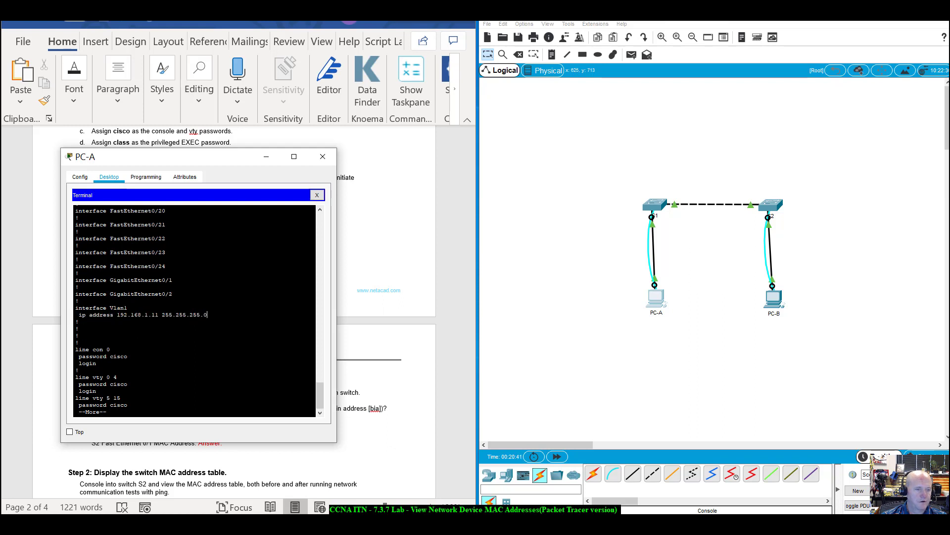
left_click_drag(76, 349, 121, 398)
left_click(97, 365)
key("space")
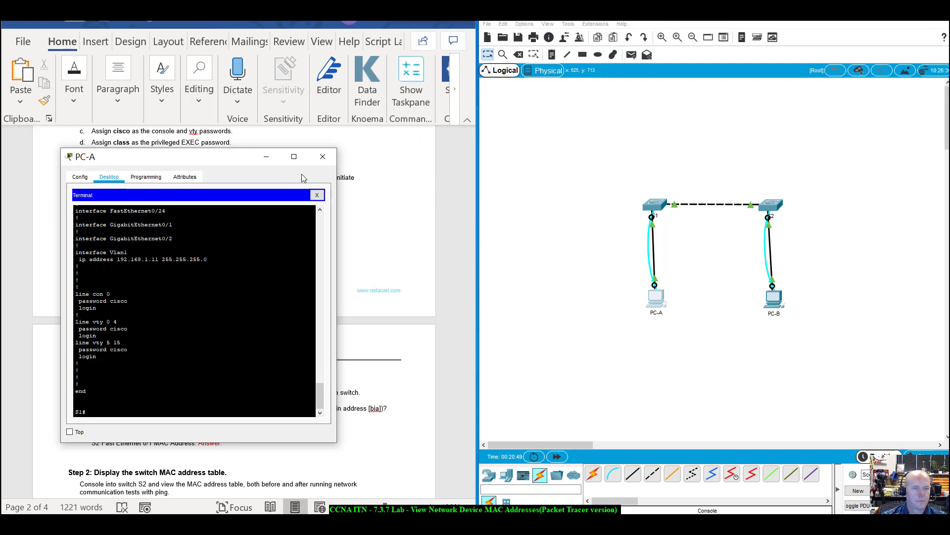
left_click_drag(221, 161, 558, 251)
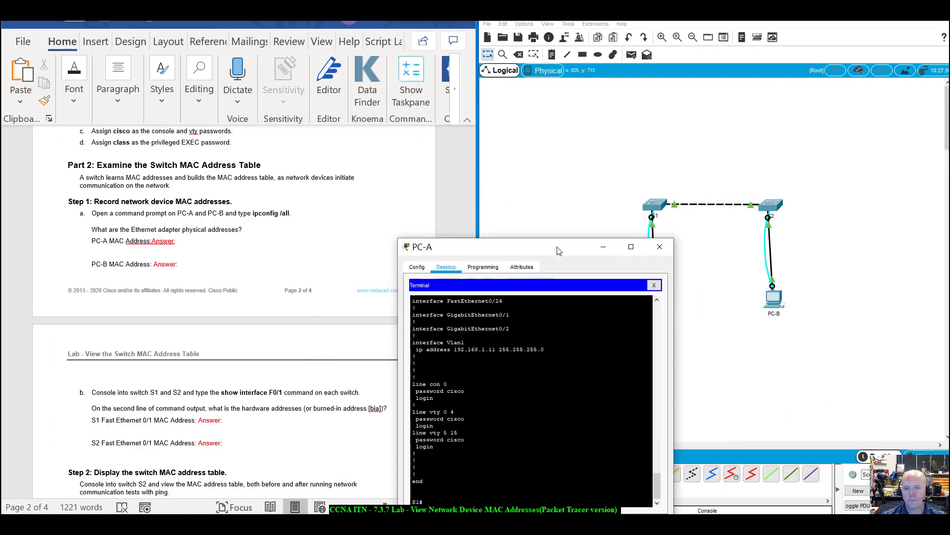
Close PC-A and connect to the second switch from PC-B's Terminal with default settings.
left_click(660, 246)
left_click(777, 303)
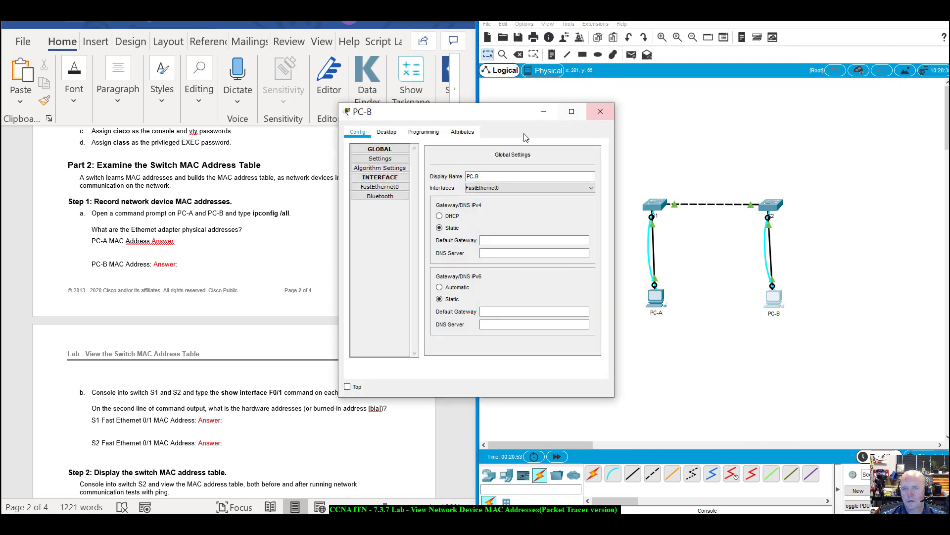
left_click_drag(517, 117, 675, 207)
scroll(339, 331, "up", 9)
scroll(348, 303, "up", 7)
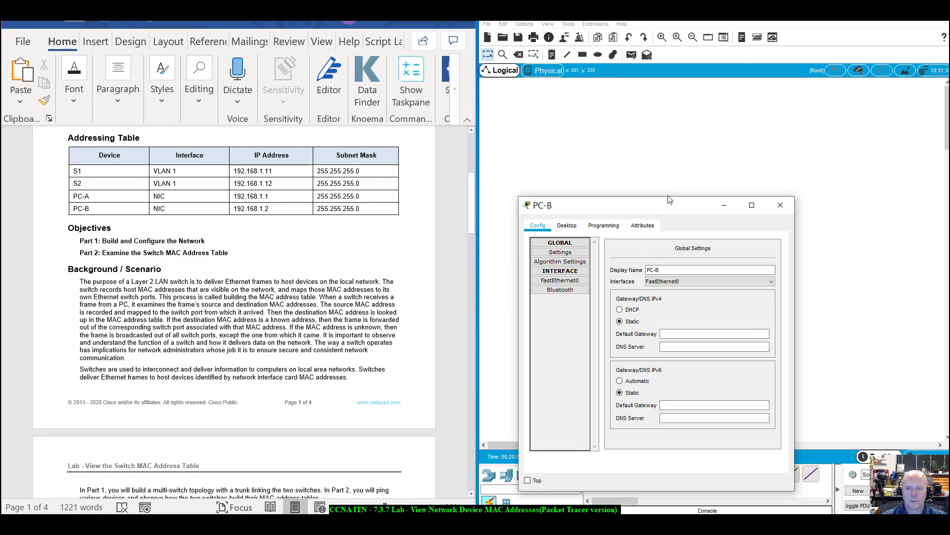
left_click_drag(666, 206, 220, 201)
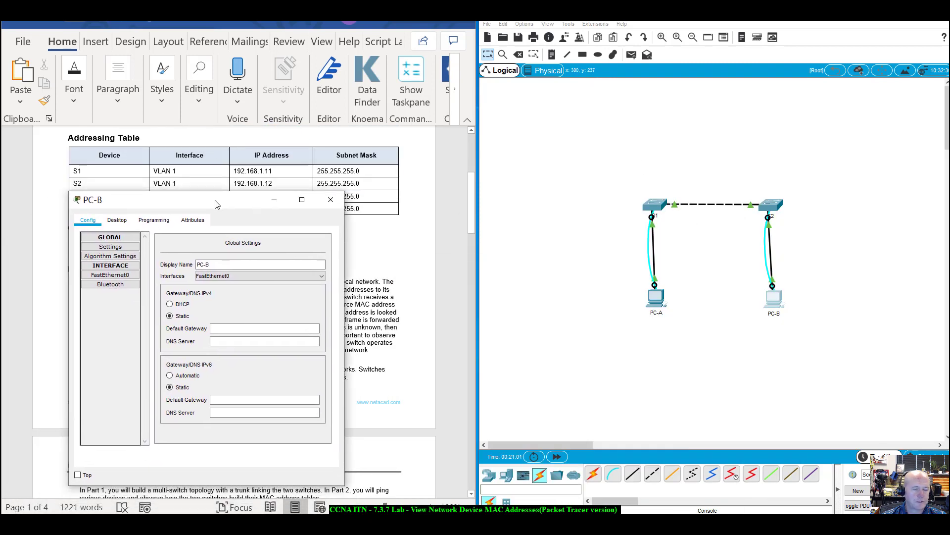
left_click(154, 220)
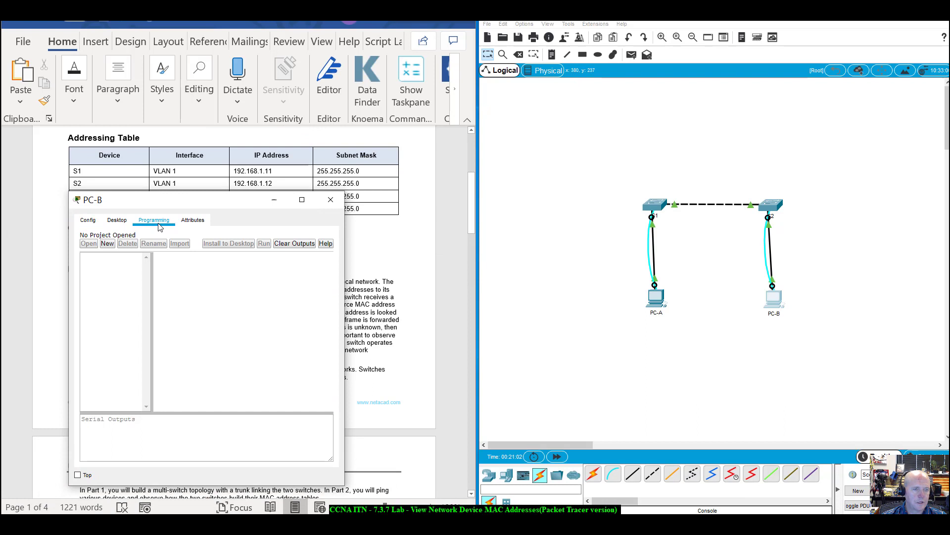
left_click(120, 221)
left_click(230, 257)
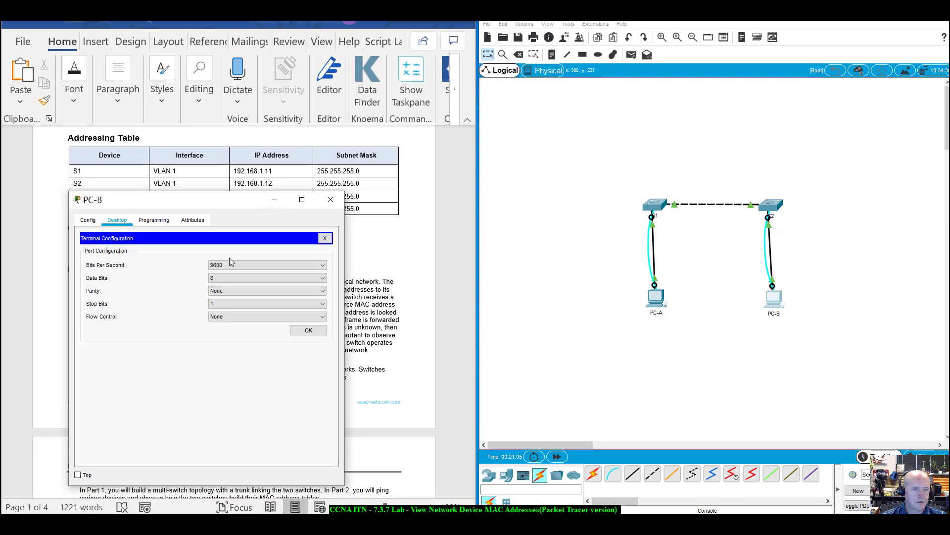
left_click(309, 330)
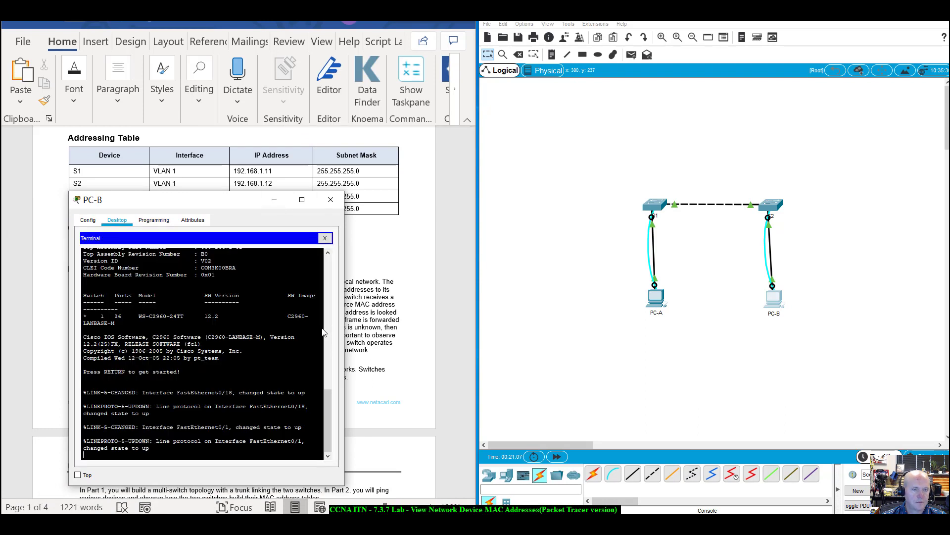
key("Return")
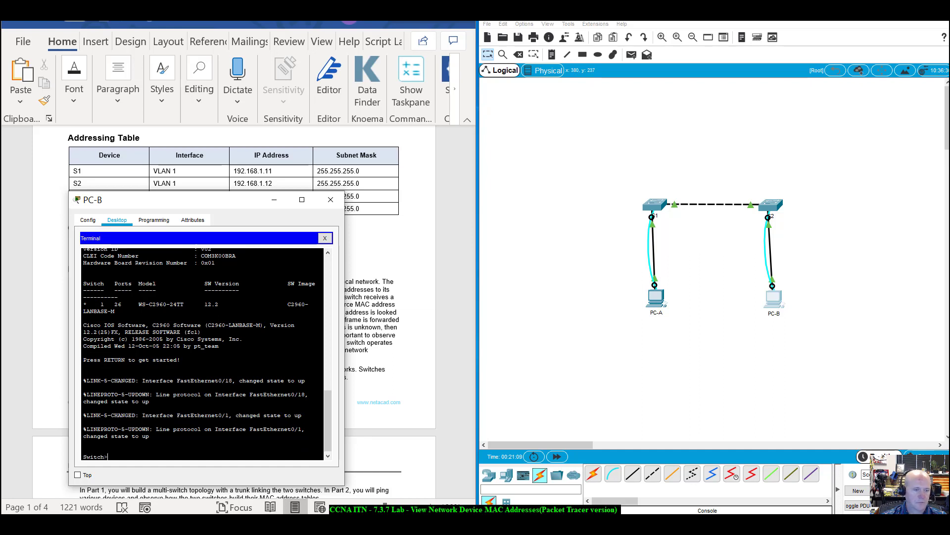
Enter global configuration mode and rename the switch to S2.
type("enabl")
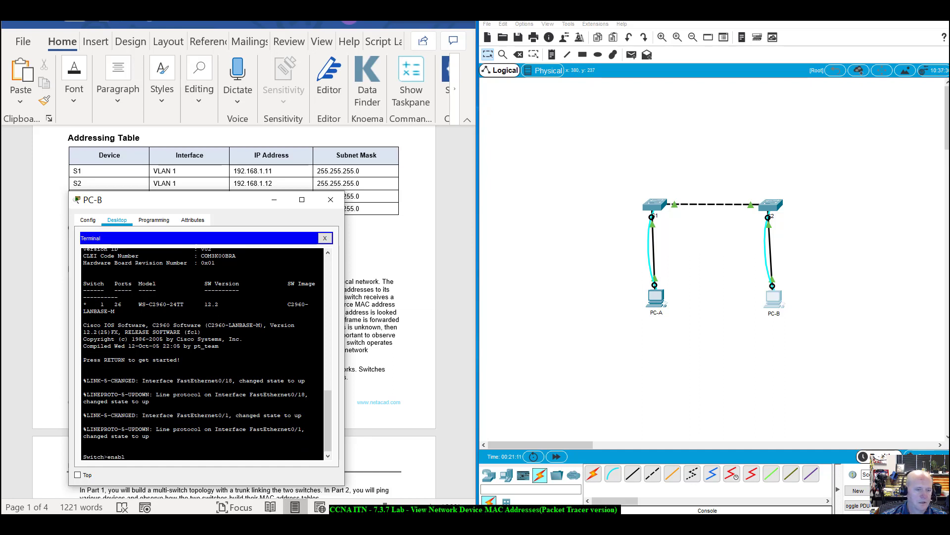
type("e")
key("Return")
type("con")
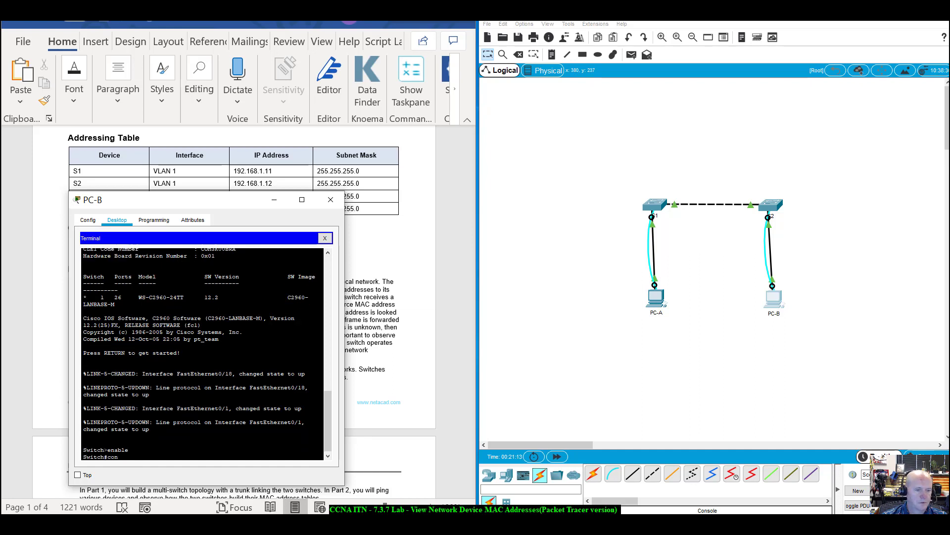
type("fig t")
key("Return")
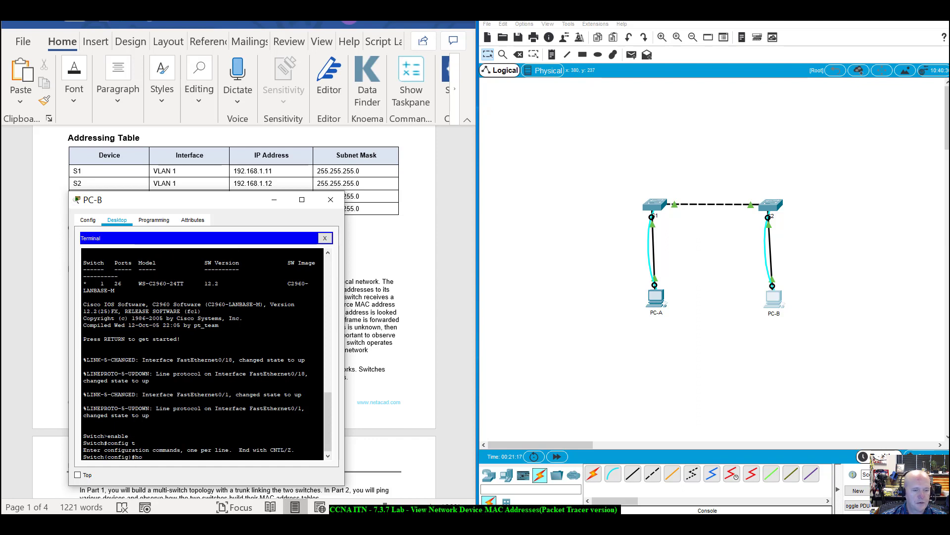
type("hos")
key("Tab")
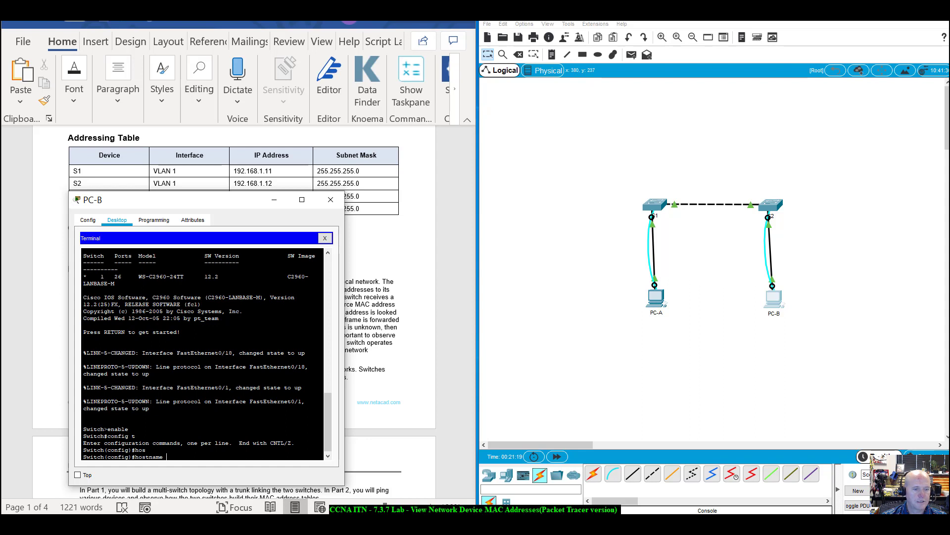
type("S2")
key("Return")
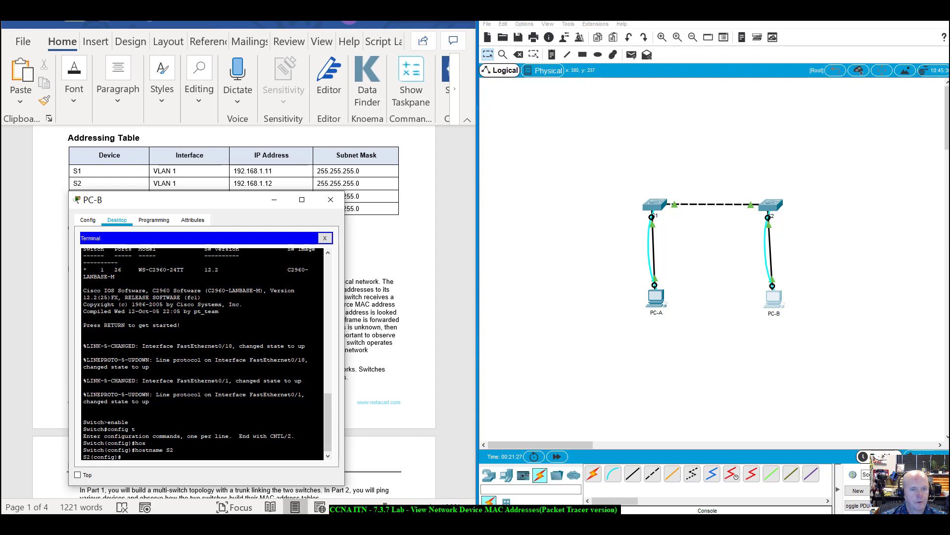
Give interface VLAN 1 address 192.168.1.12 255.255.255.0 and bring it up with no shutdown.
type("inter")
key("Tab")
type("vlan 1")
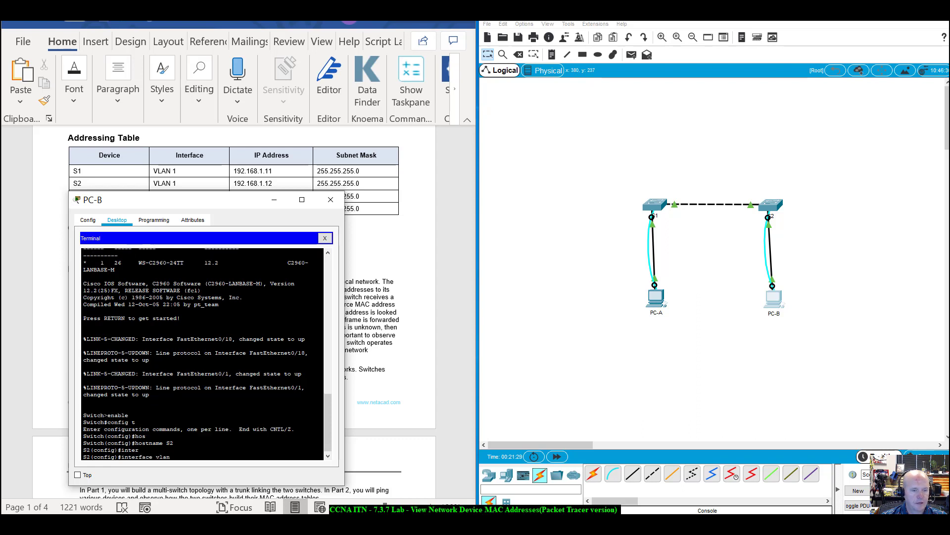
key("Return")
type("ig-if)#i")
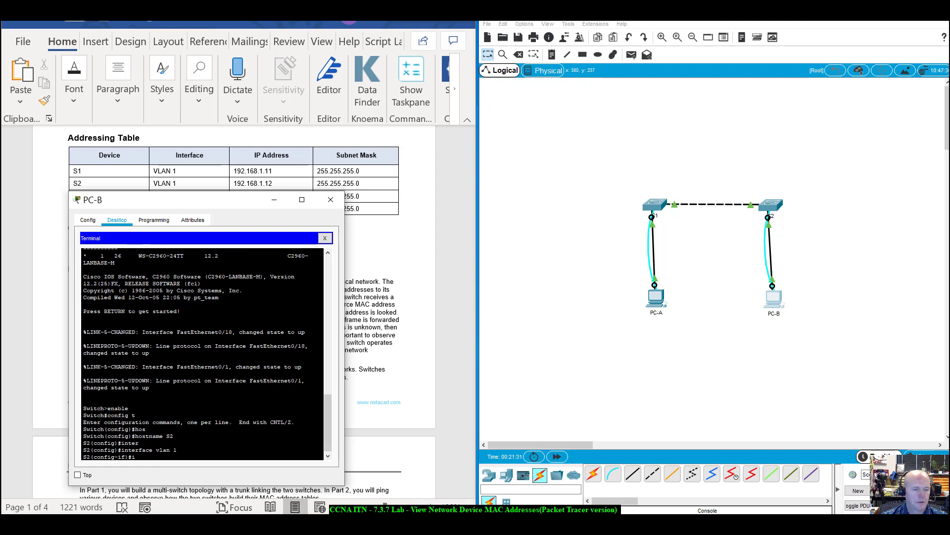
type("p add")
key("Tab")
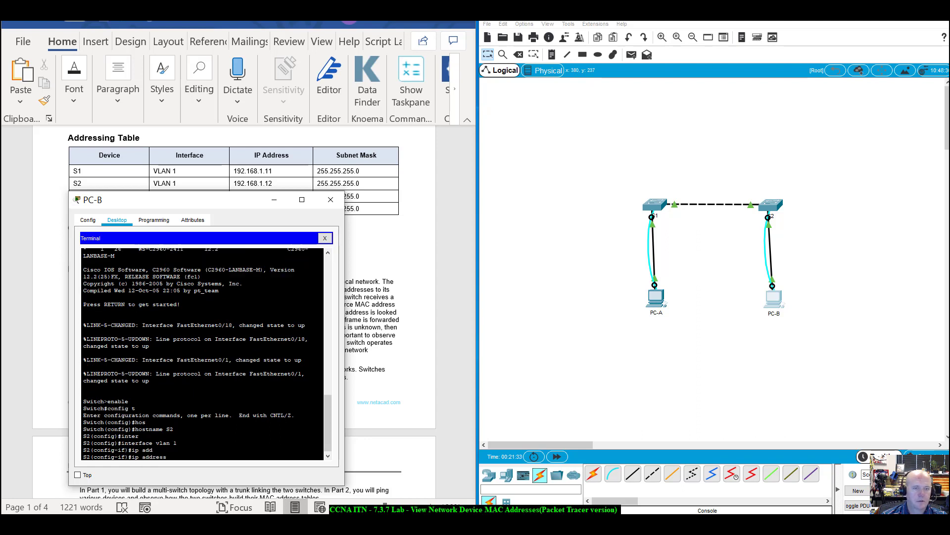
type("192.168.1.12")
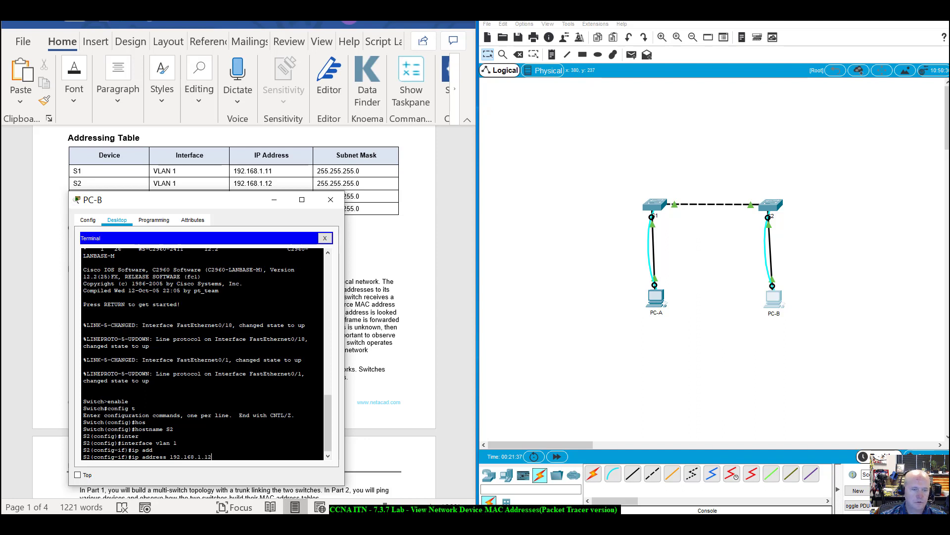
type(" 255.255")
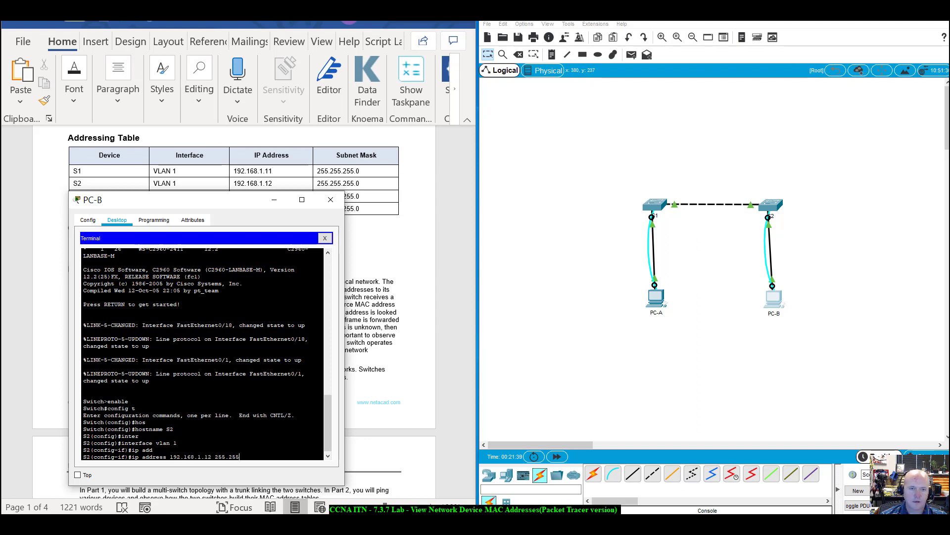
type(".255.0")
key("Return")
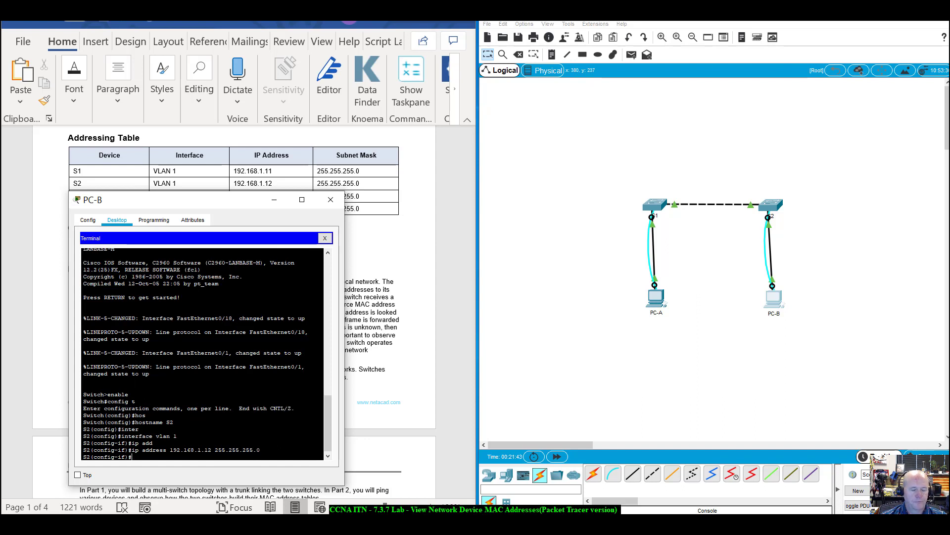
type("no sjh")
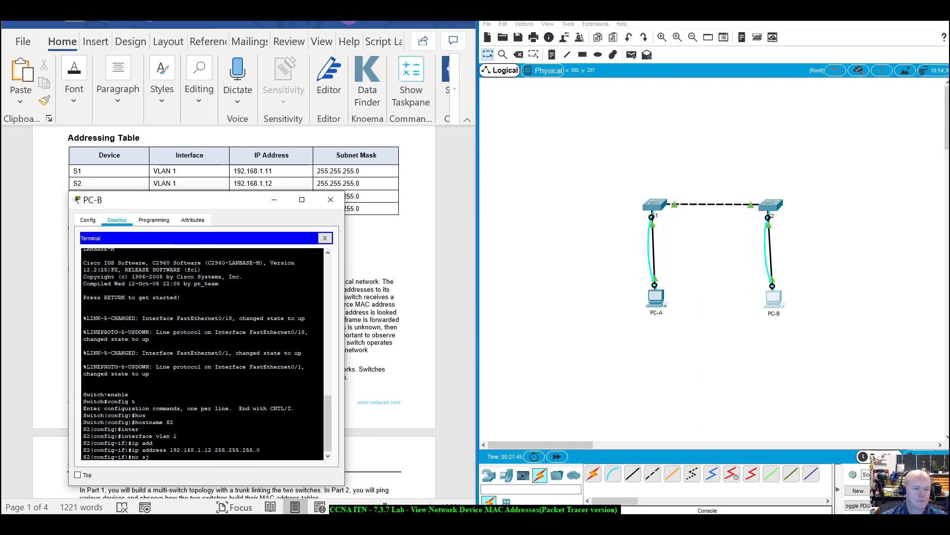
key("BackSpace")
type("hu")
key("Tab")
key("Return")
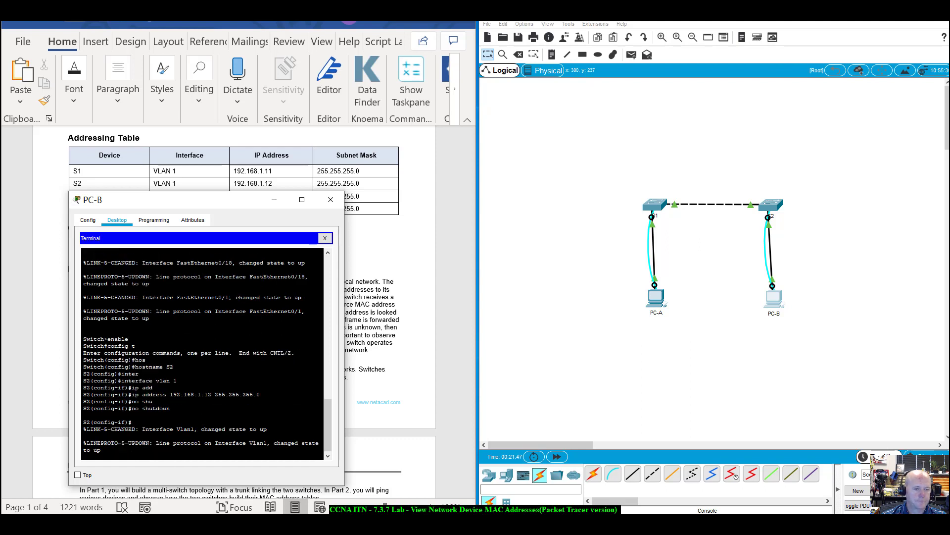
key("Return")
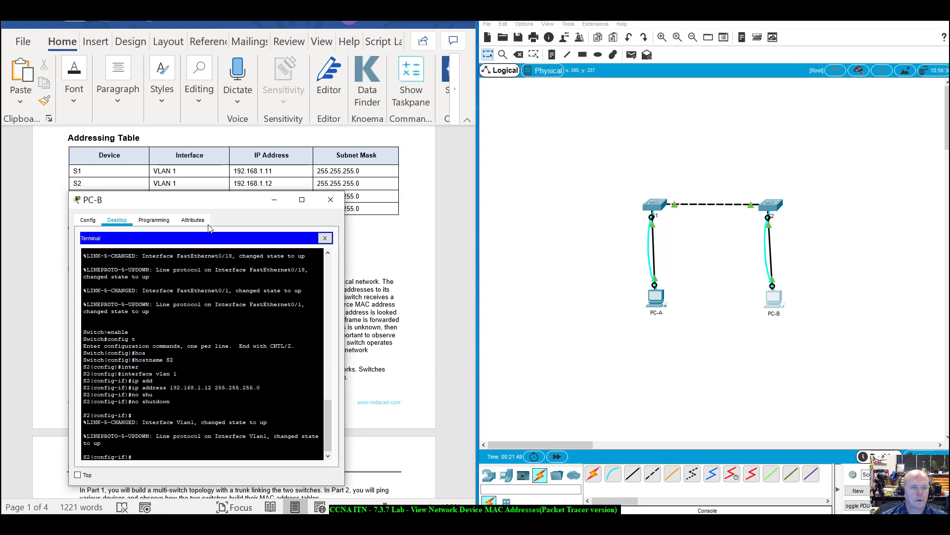
left_click_drag(223, 200, 636, 202)
scroll(153, 447, "down", 5)
scroll(154, 447, "down", 12)
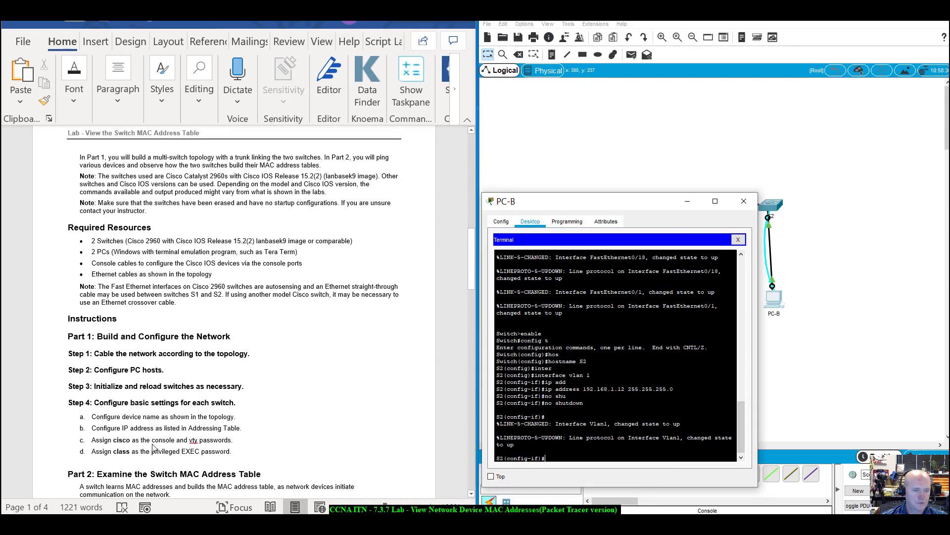
scroll(154, 447, "down", 5)
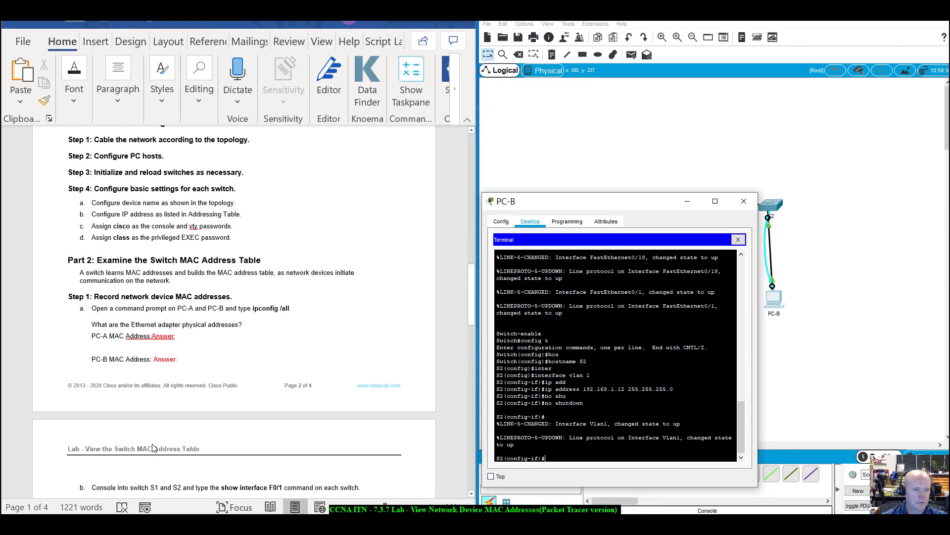
left_click_drag(612, 203, 167, 219)
On S2, set a password on console line 0 and require login.
left_click(160, 377)
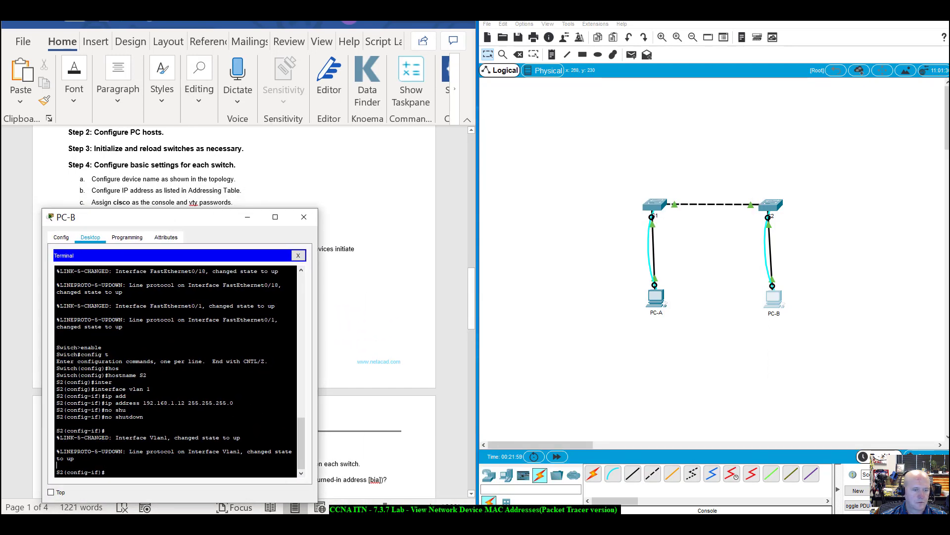
type("e")
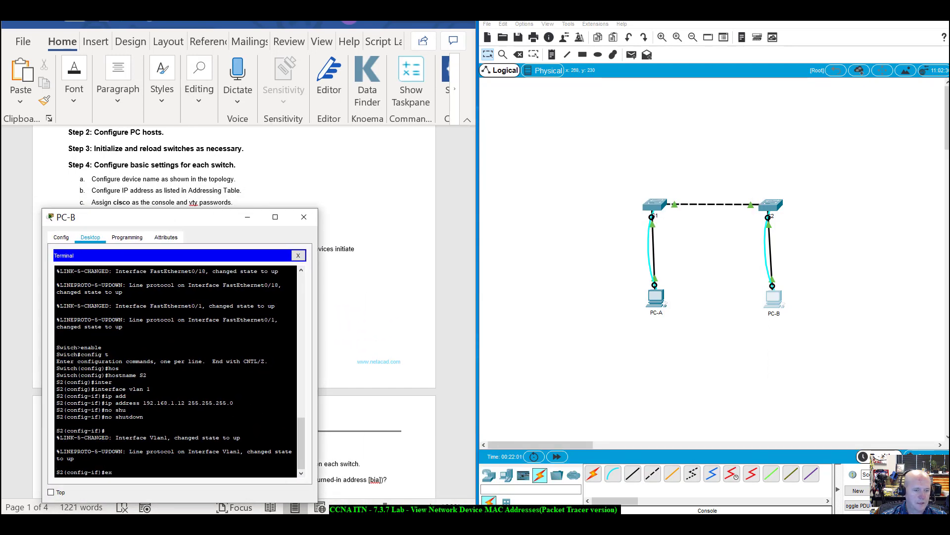
type("x")
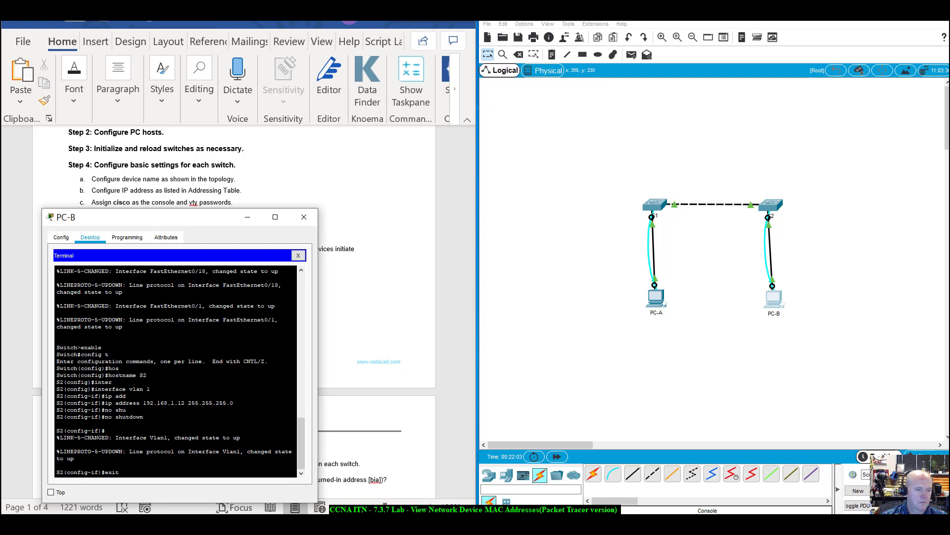
type("it")
key("Return")
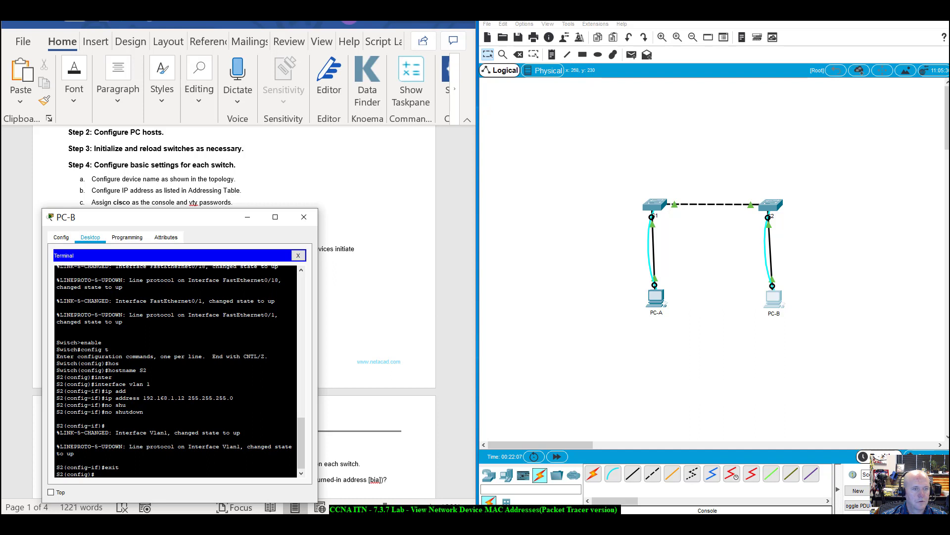
type("line con")
key("Tab")
type("0")
key("Return")
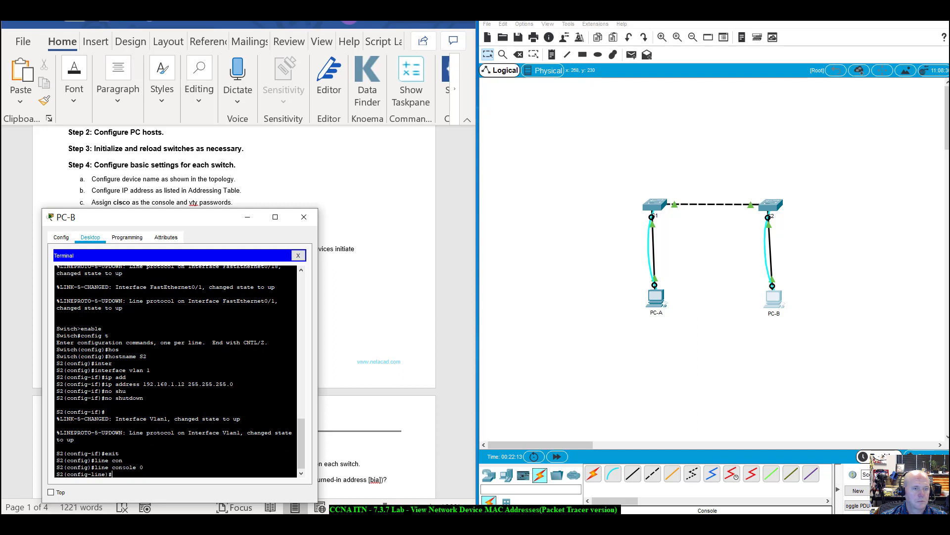
type("pass")
key("Tab")
type("cisco")
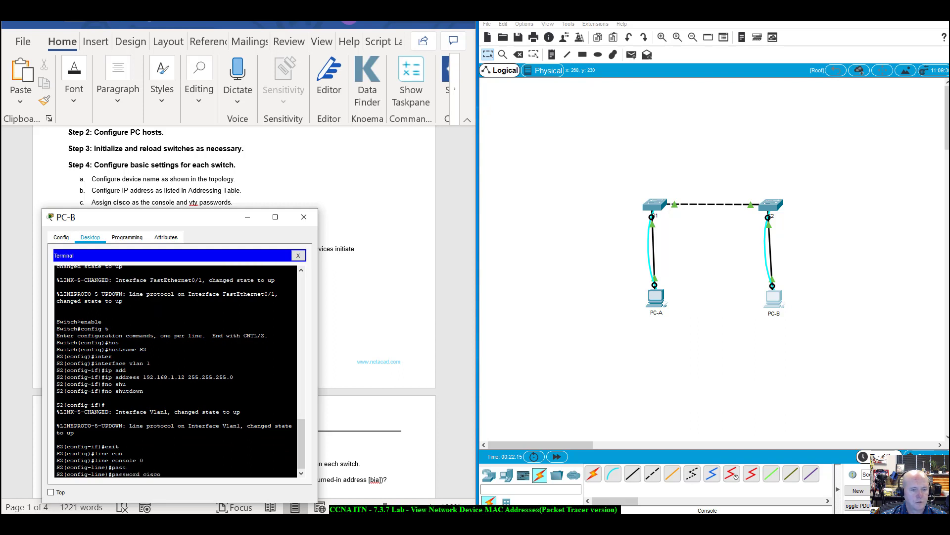
key("Return")
type("login")
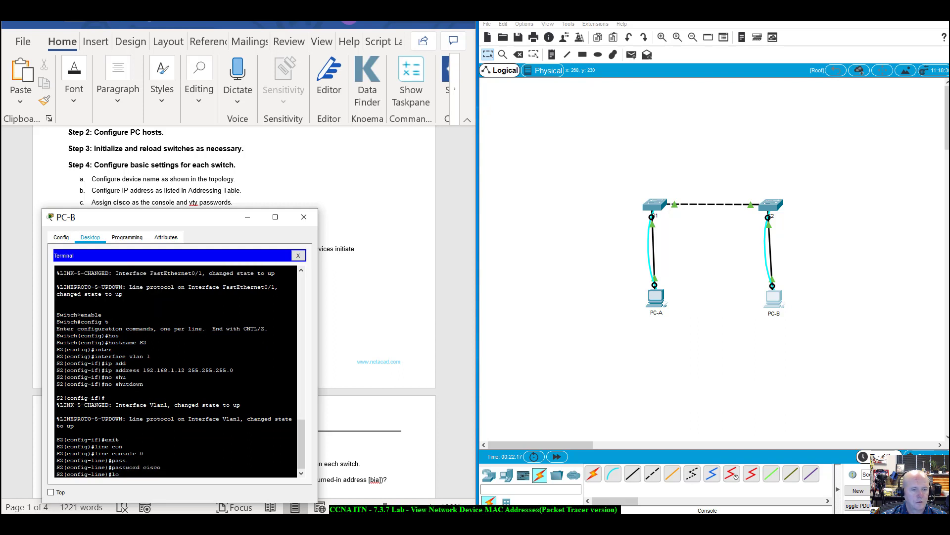
key("Return")
Set the vty lines 0 15 password, correcting the mistyped line command.
type("l")
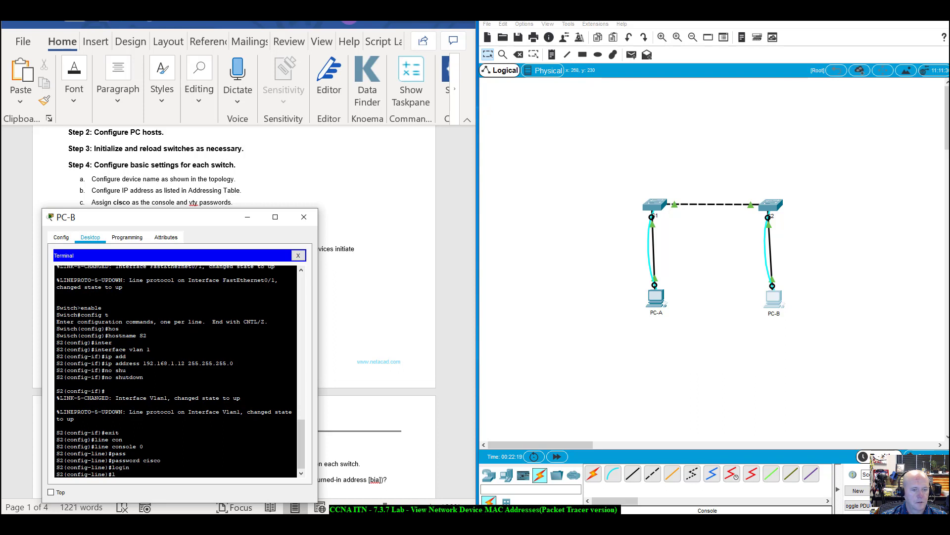
type("ine vty")
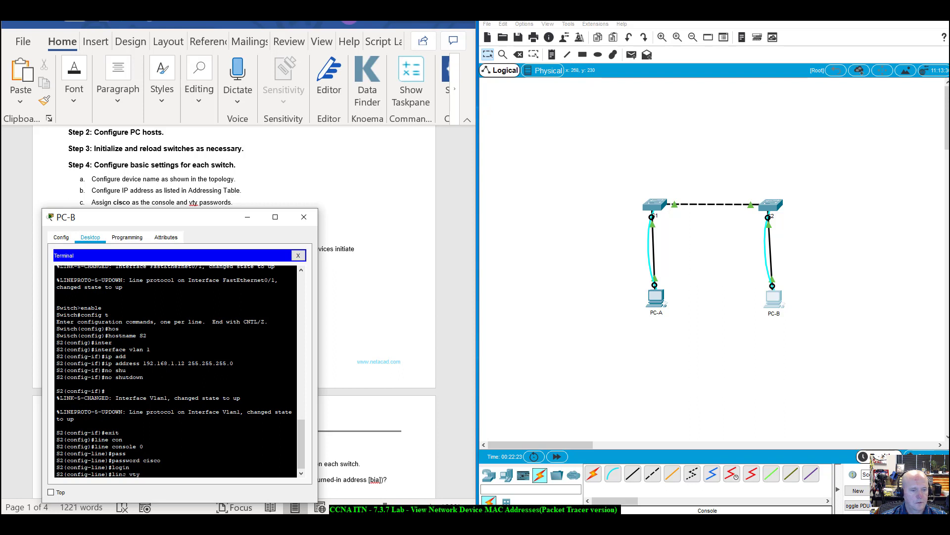
type("c vty 0 15")
key("Return")
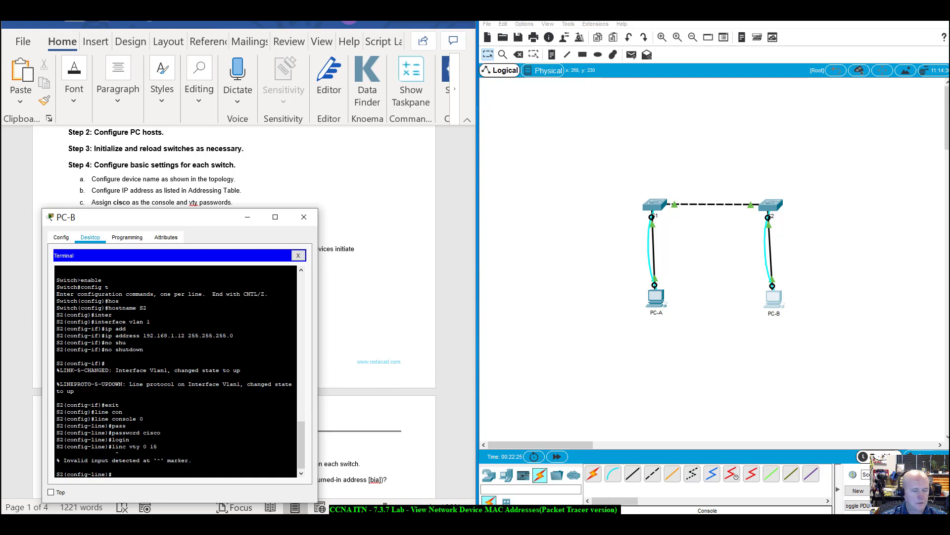
key("Up")
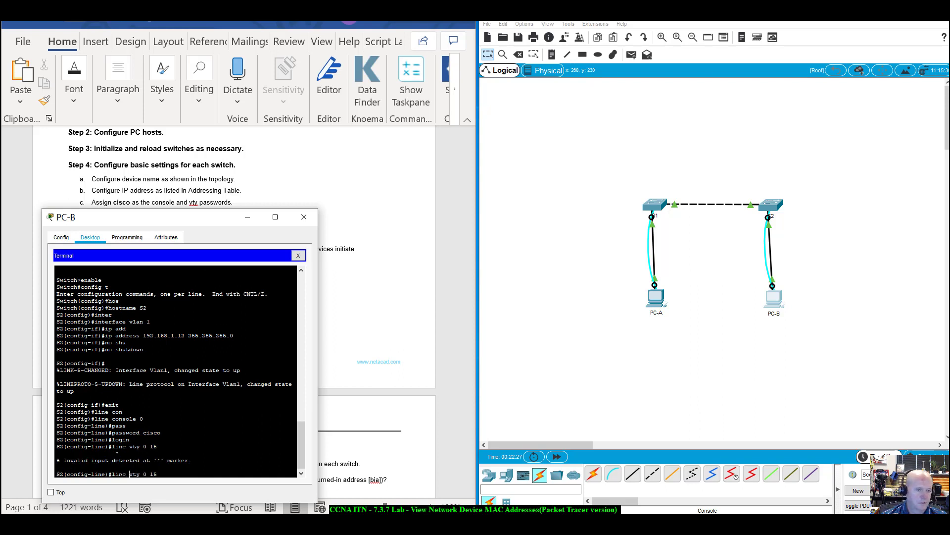
key("BackSpace")
type("e")
key("Return")
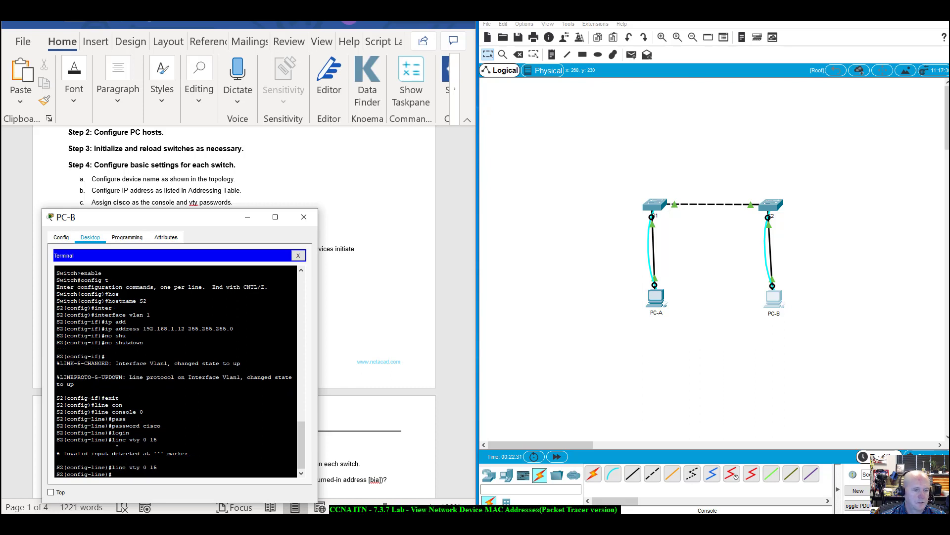
type("pass")
key("Tab")
type("cisco")
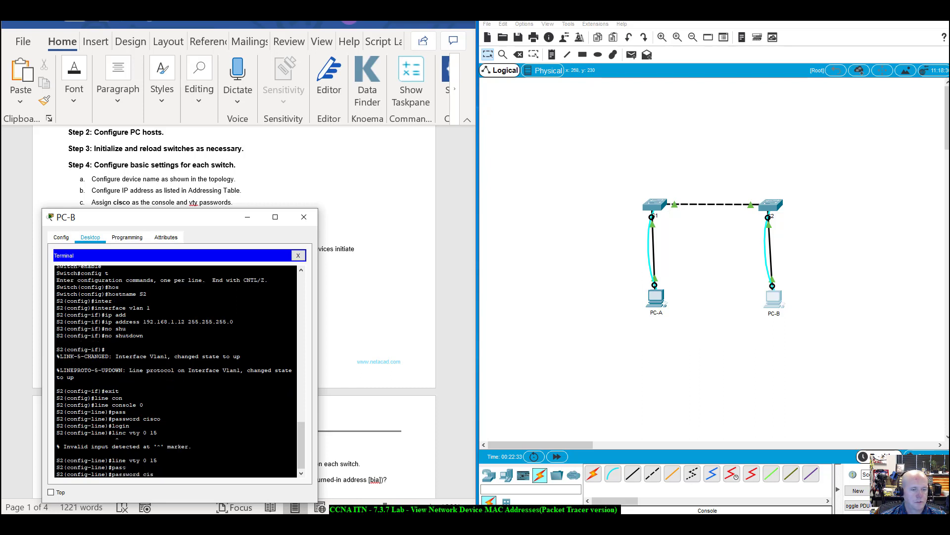
key("Return")
type("exit")
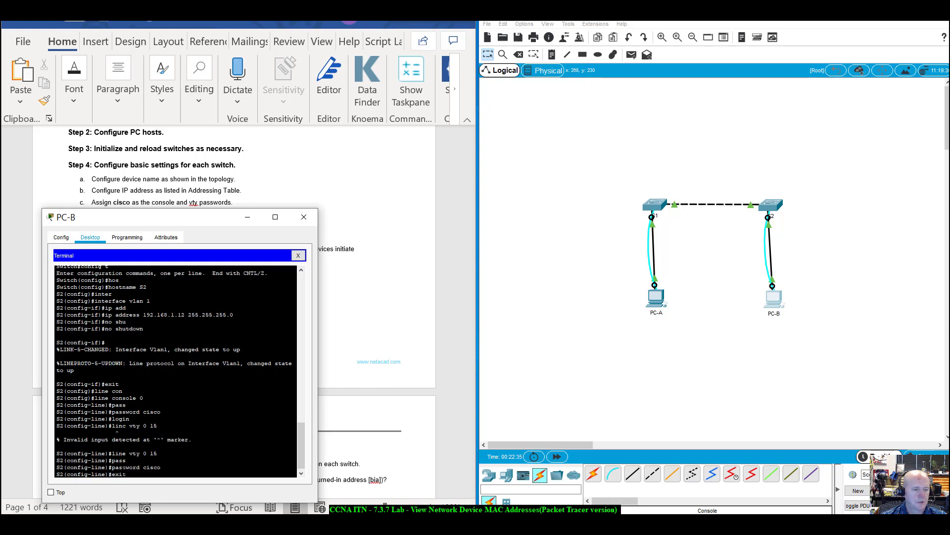
key("Return")
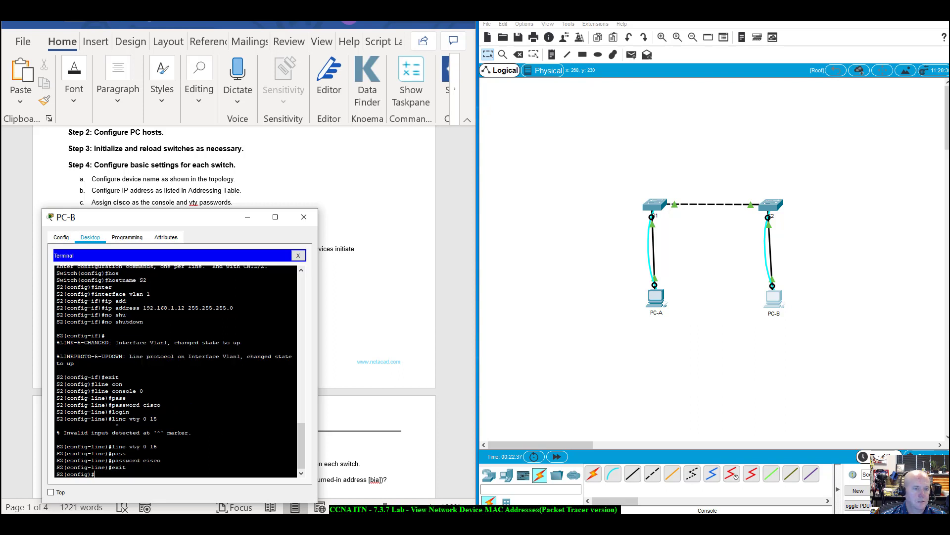
Set S2's enable password for privileged EXEC mode.
type("enabl")
key("Tab")
type("pa")
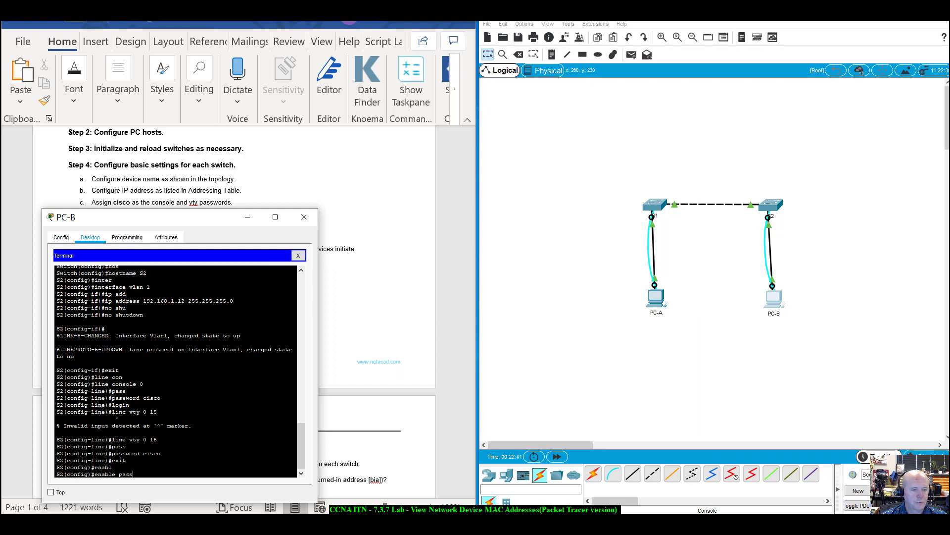
type("ss")
key("Tab")
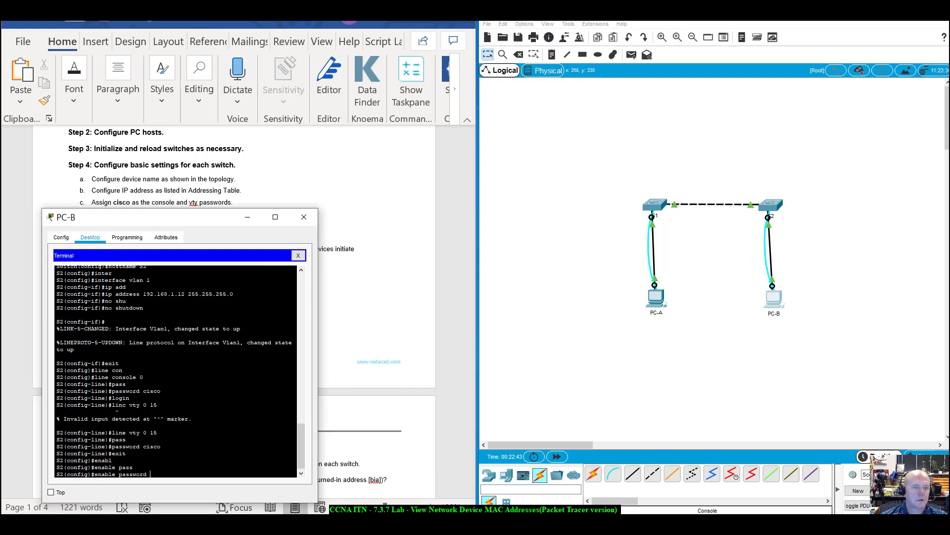
left_click_drag(218, 221, 211, 238)
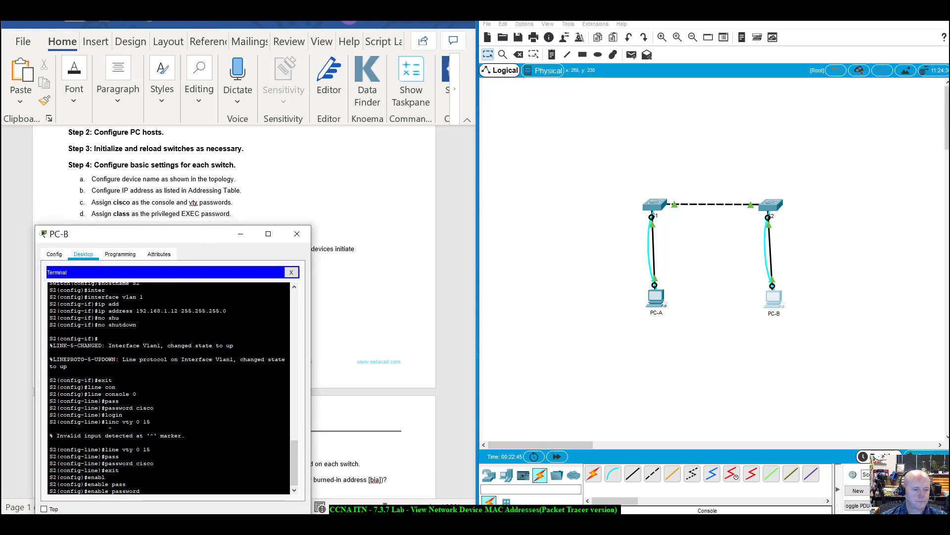
type("class")
key("Return")
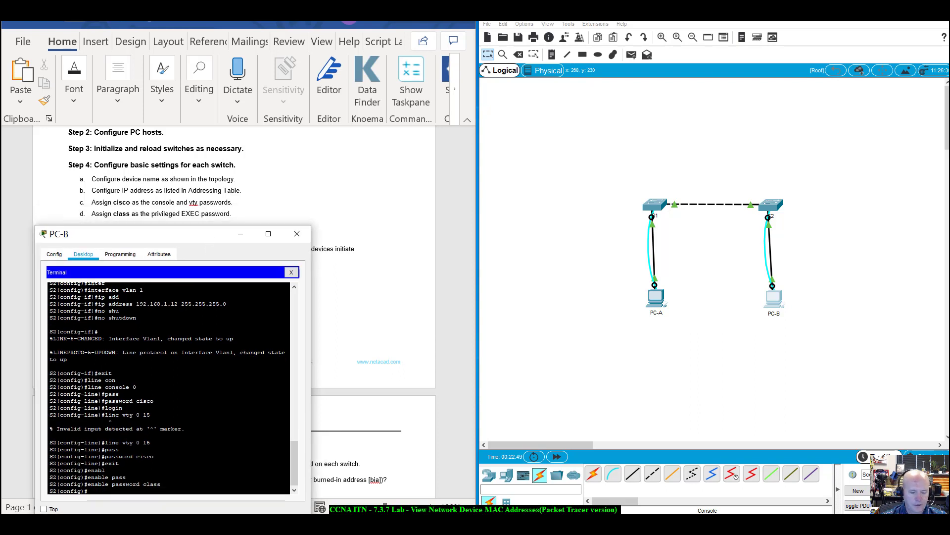
type("do show")
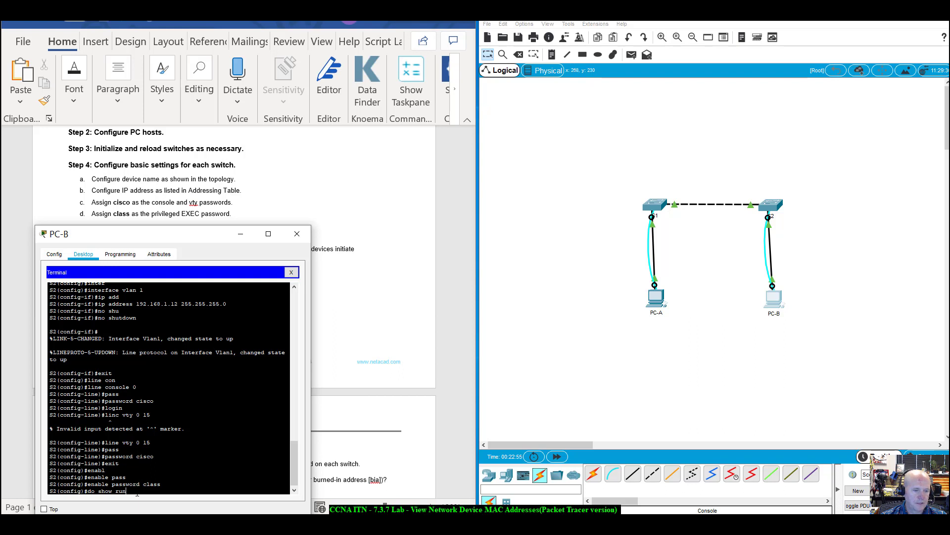
Page through S2's running configuration, checking the enable password, VLAN 1 at 192.168.1.12 and line passwords.
type("run")
key("Return")
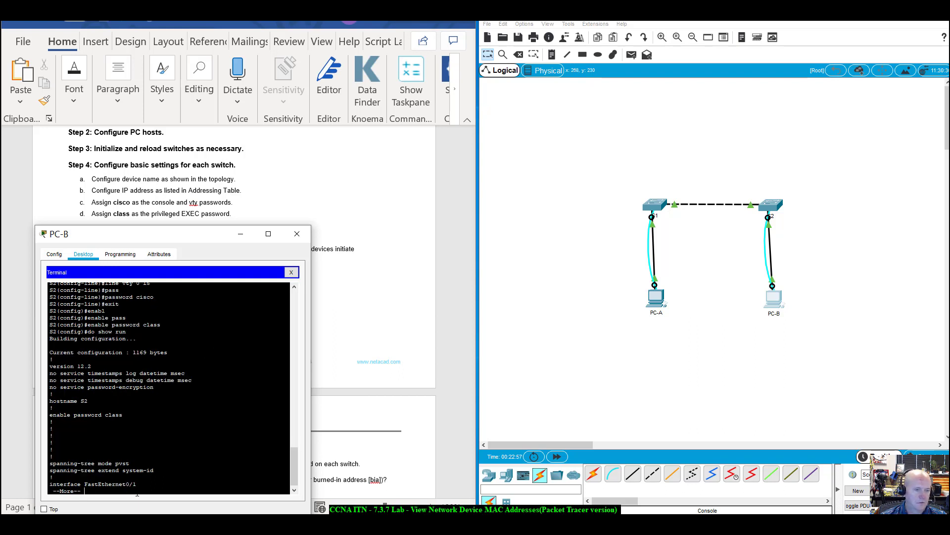
left_click_drag(49, 401, 122, 414)
scroll(123, 415, "down", 1)
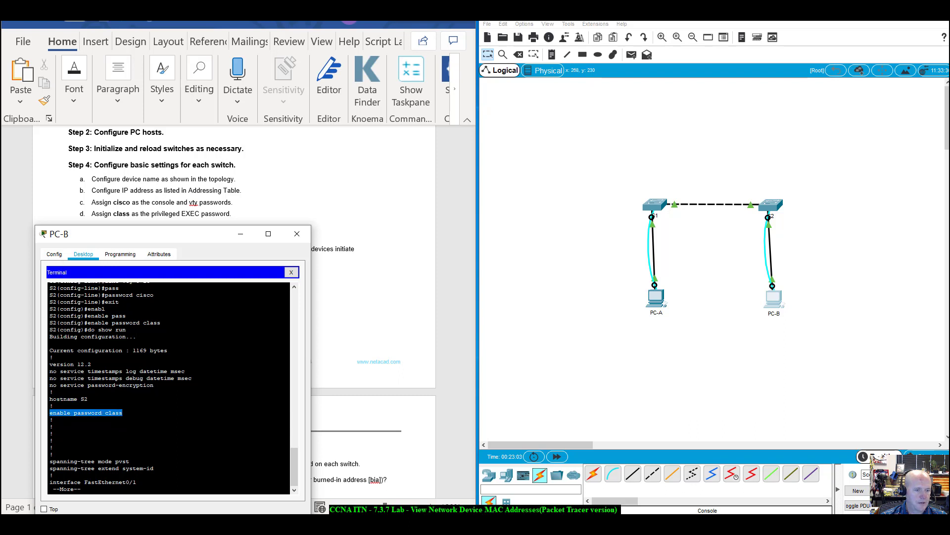
key("space")
key("space")
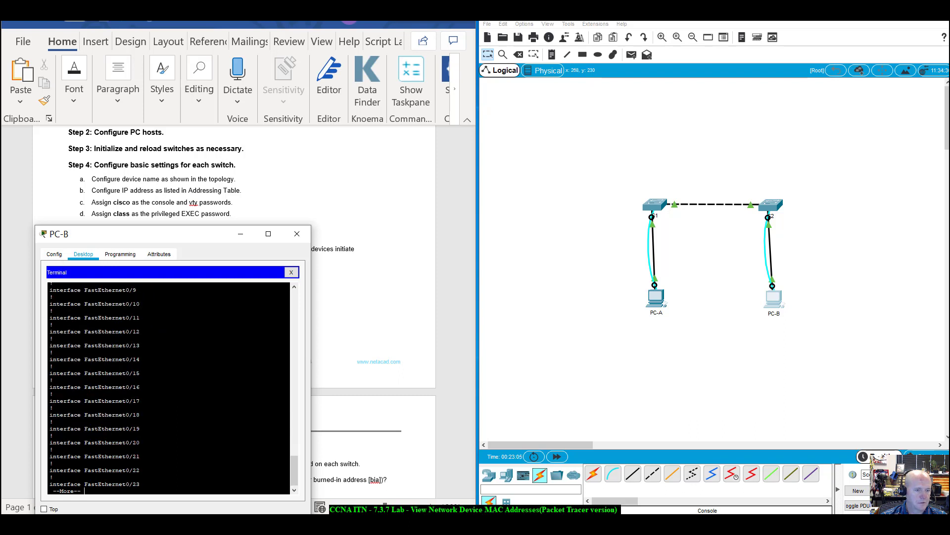
mouse_move(50, 387)
left_mouse_down()
mouse_move(182, 396)
mouse_move(52, 401)
left_mouse_up()
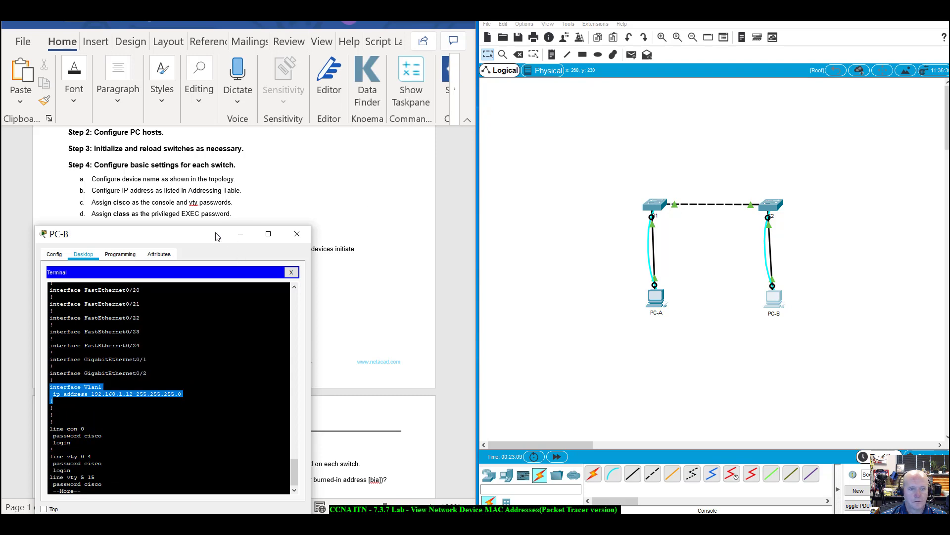
left_click_drag(218, 235, 679, 184)
left_click_drag(470, 301, 471, 208)
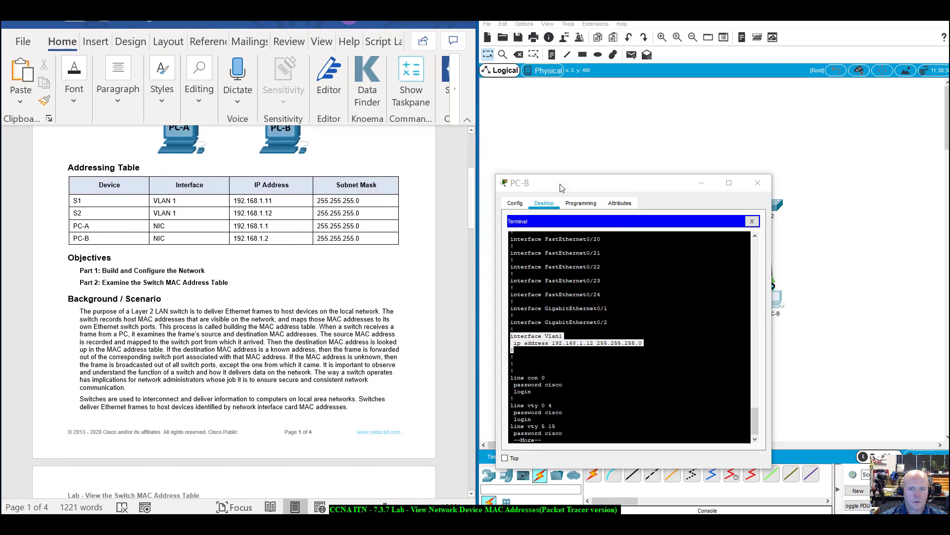
left_click_drag(569, 182, 264, 252)
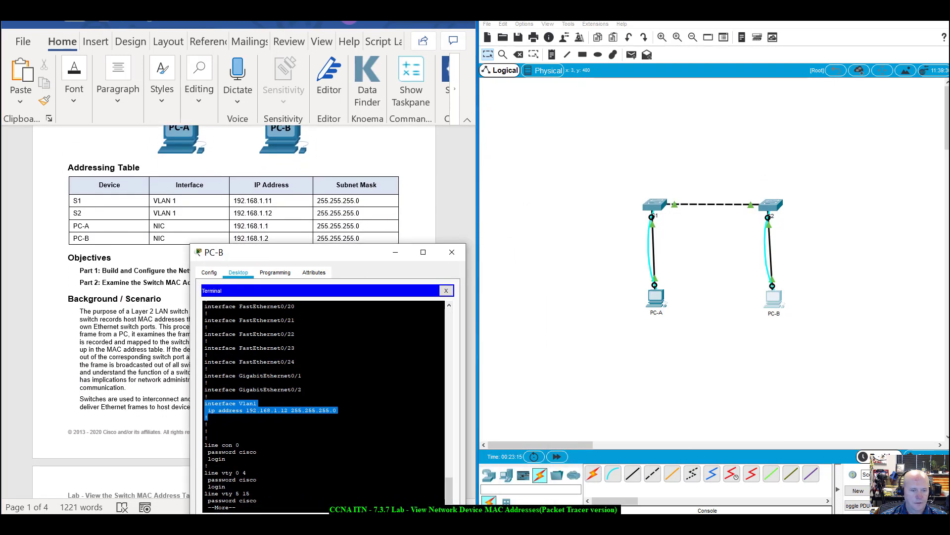
left_click_drag(205, 445, 257, 501)
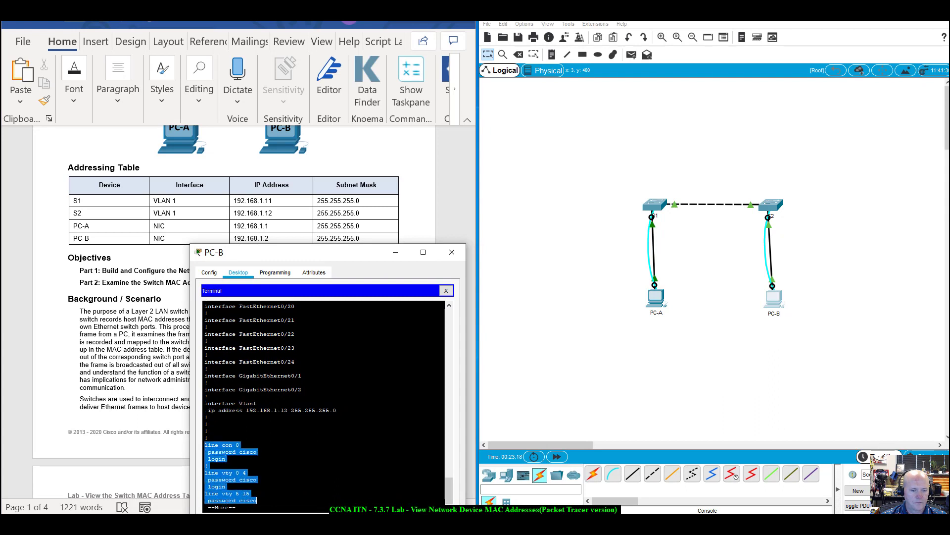
left_click(250, 493)
key("space")
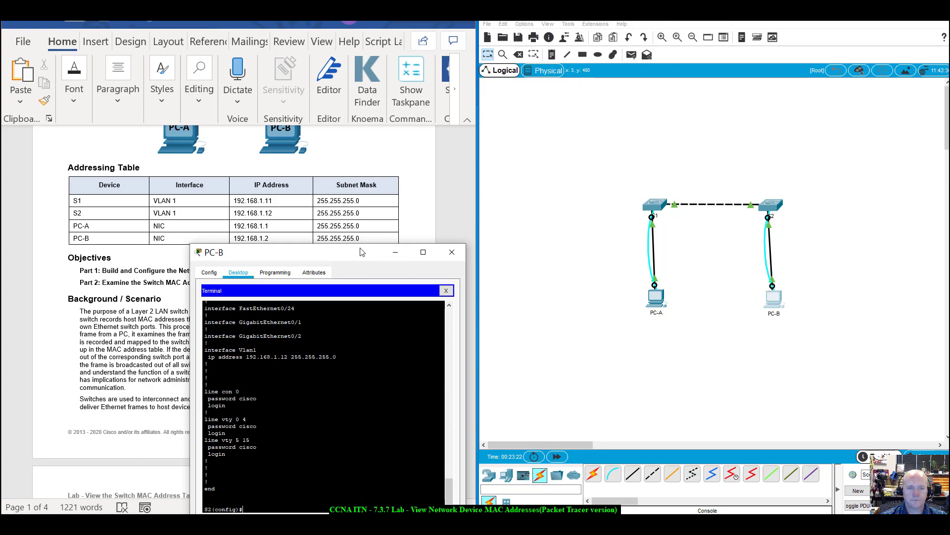
left_click_drag(362, 253, 683, 230)
scroll(391, 352, "down", 1)
Scroll the Word handout to Part 2 Step 1 and minimize PC-B's window.
scroll(391, 353, "down", 15)
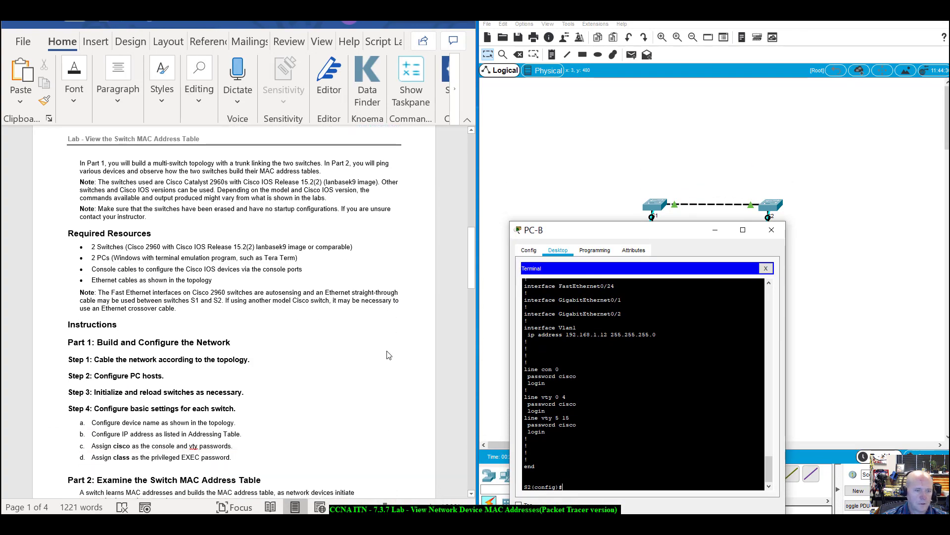
scroll(389, 355, "down", 5)
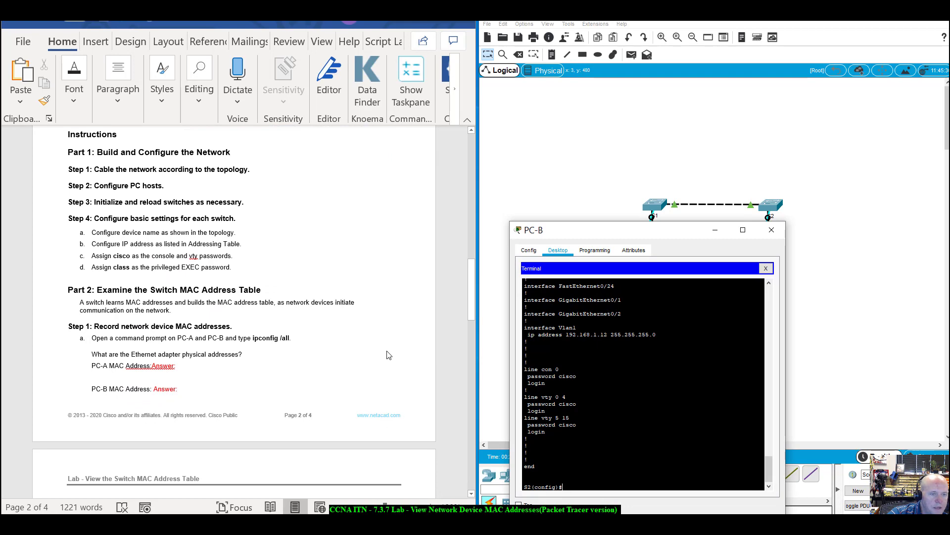
scroll(389, 355, "down", 2)
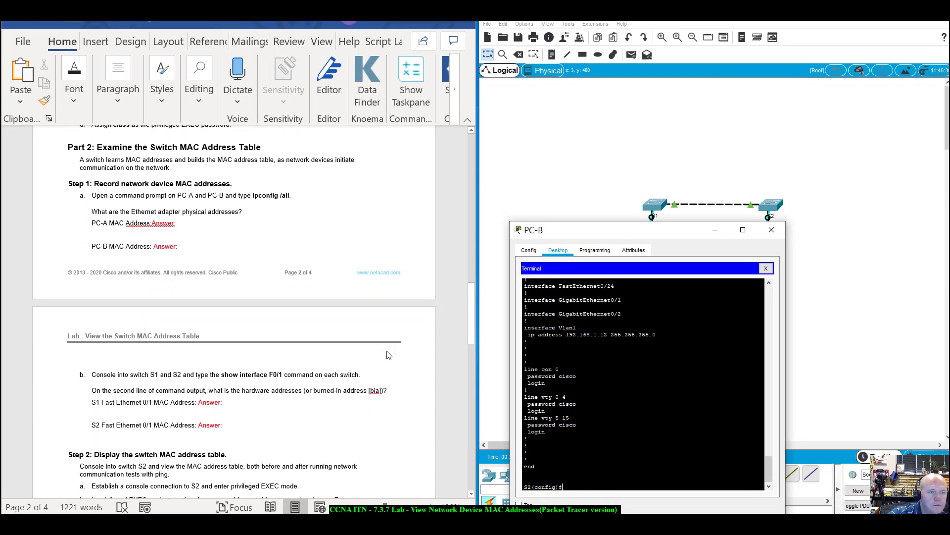
mouse_move(617, 231)
left_mouse_down()
mouse_move(193, 225)
mouse_move(165, 172)
mouse_move(419, 220)
mouse_move(605, 221)
left_mouse_up()
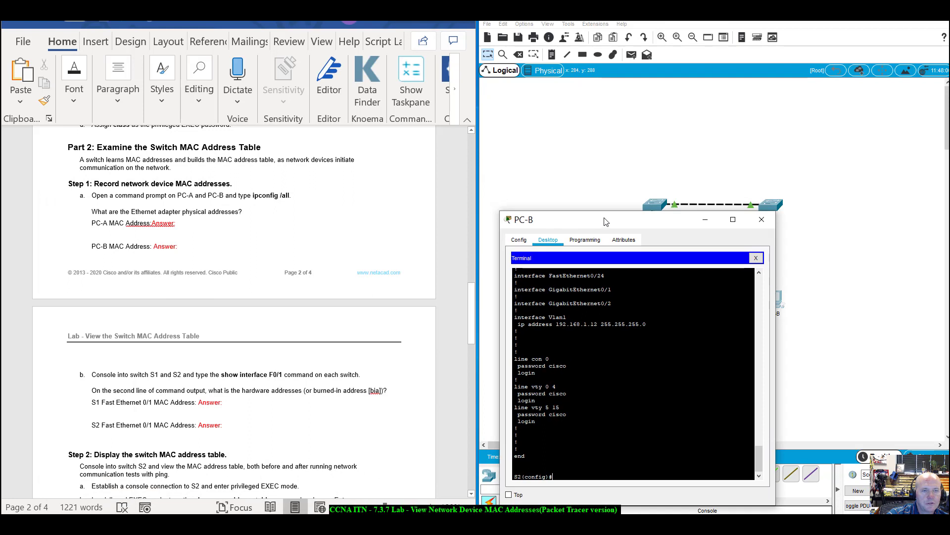
left_click(705, 219)
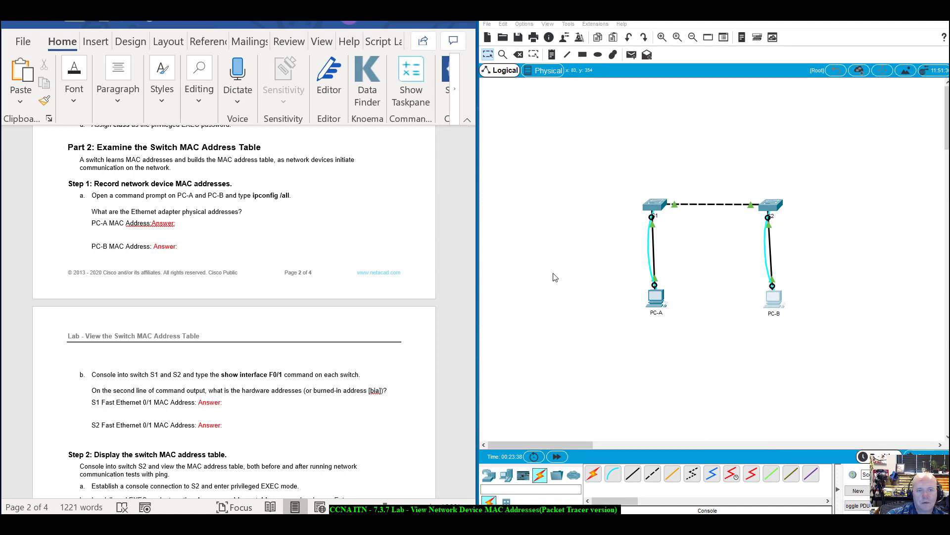
Open the PC-A and PC-B windows and arrange them side by side.
left_click(654, 299)
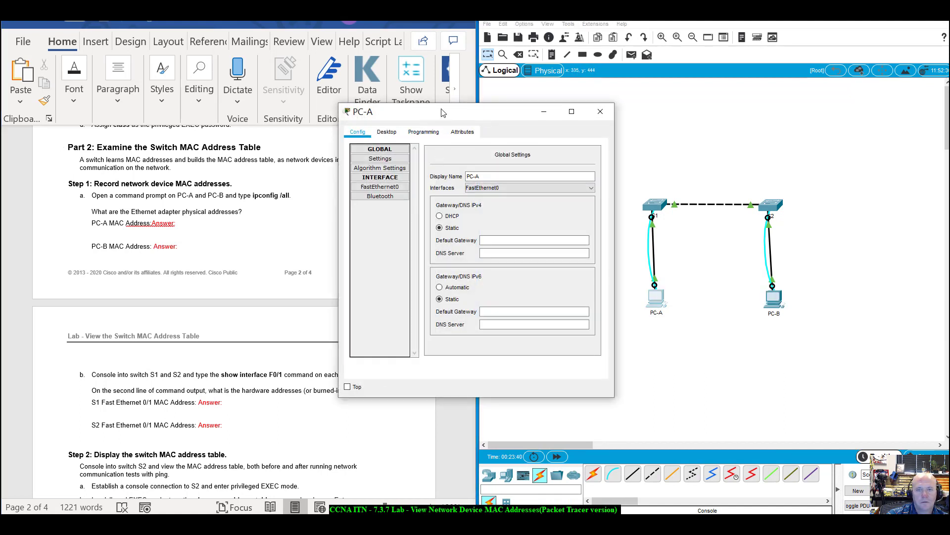
left_click(775, 297)
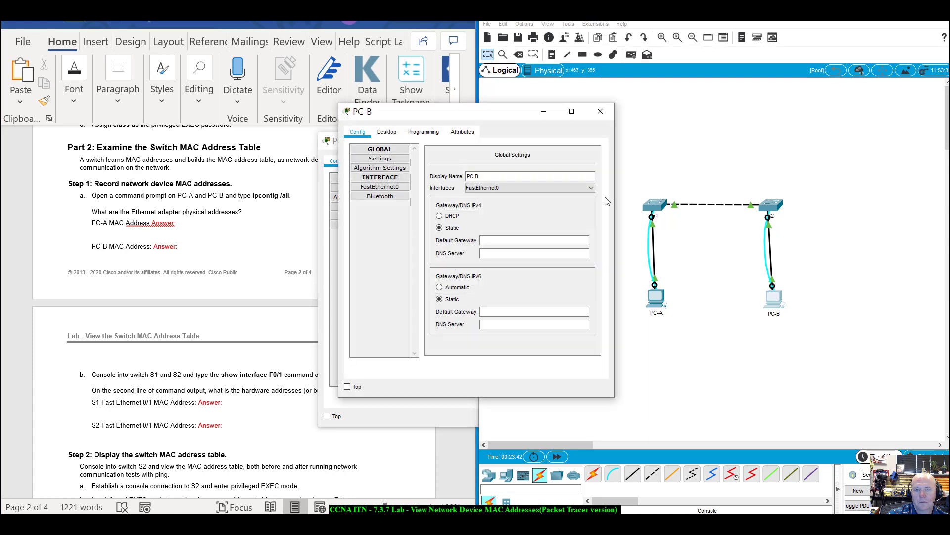
left_click_drag(519, 116, 827, 133)
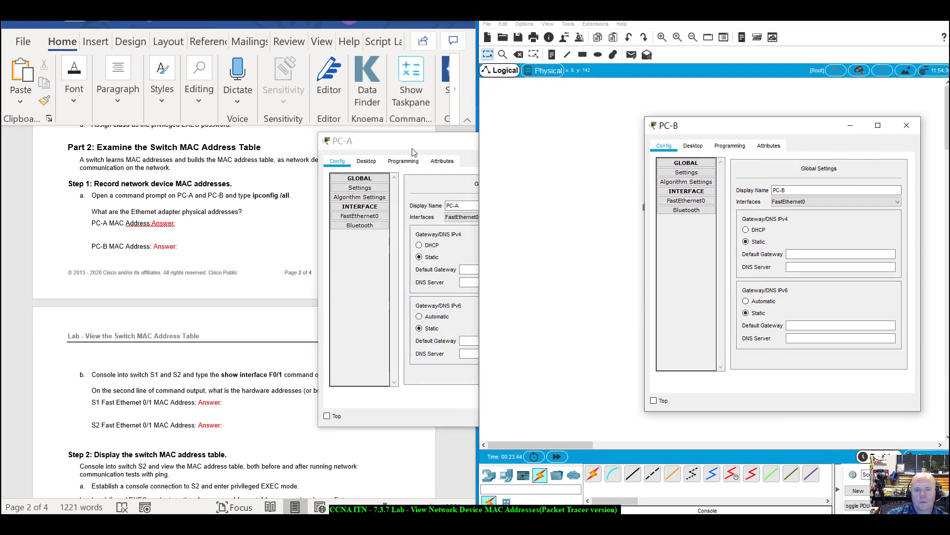
left_click_drag(423, 144, 464, 128)
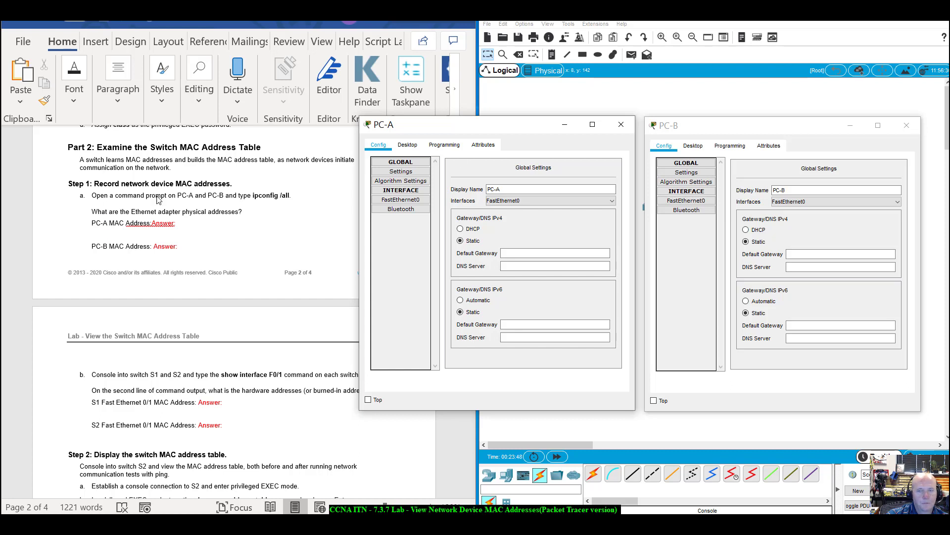
Run ipconfig /all in PC-A's Command Prompt.
left_click(408, 145)
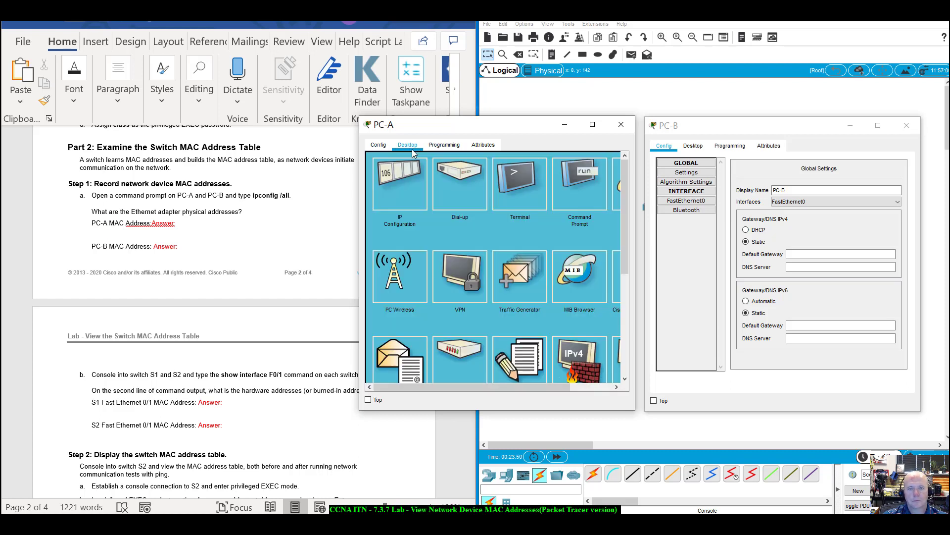
left_click(594, 185)
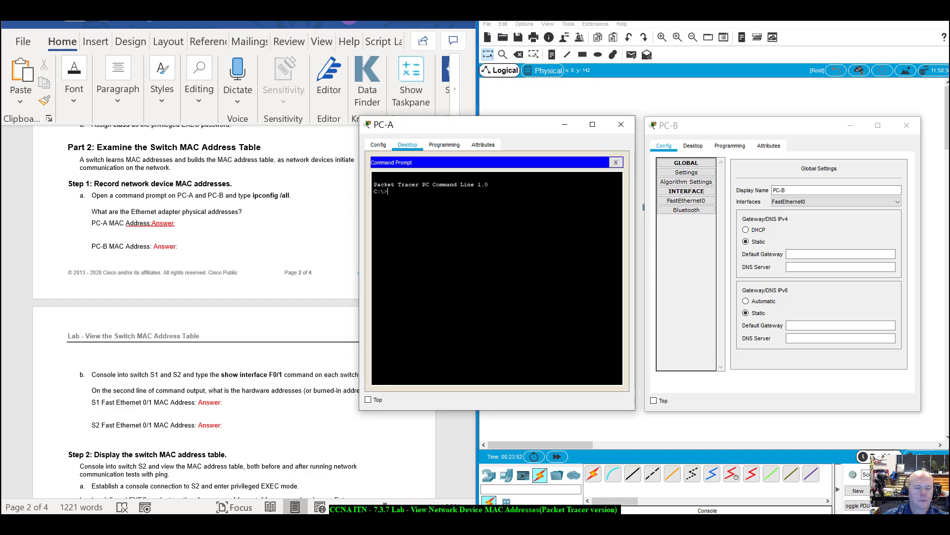
type("ipconfig")
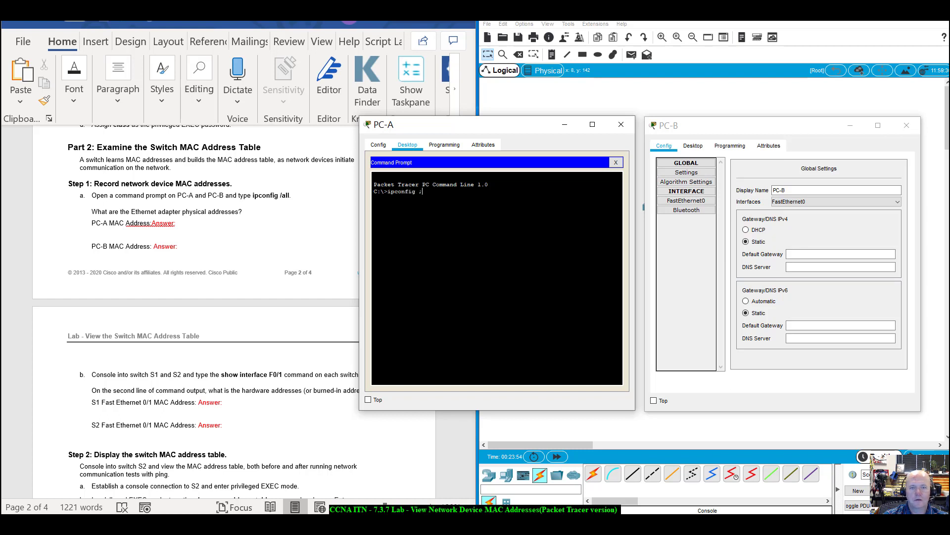
type(" /all")
key("Return")
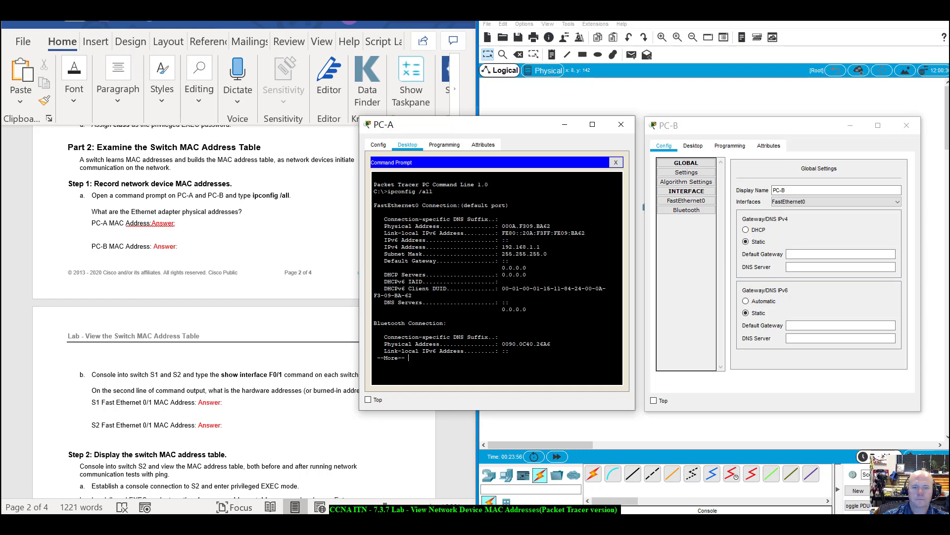
Run ipconfig /all in PC-B's Command Prompt, showing physical address 0090.2BD1.57AB.
left_click(693, 146)
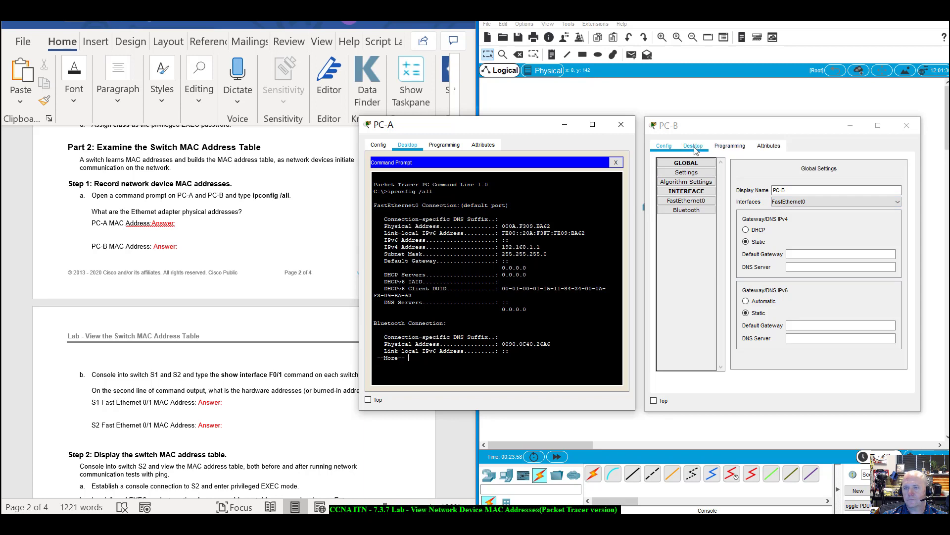
left_click(859, 194)
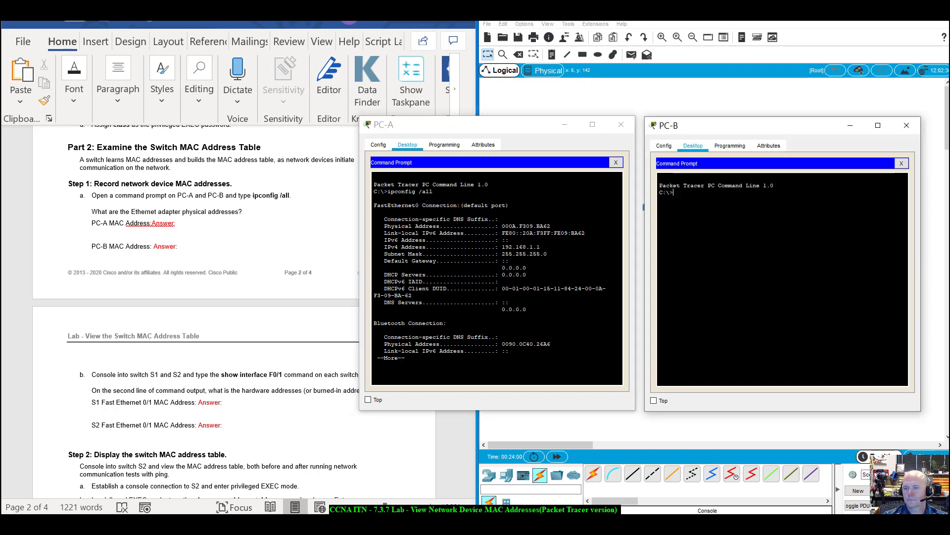
type("ipconfig")
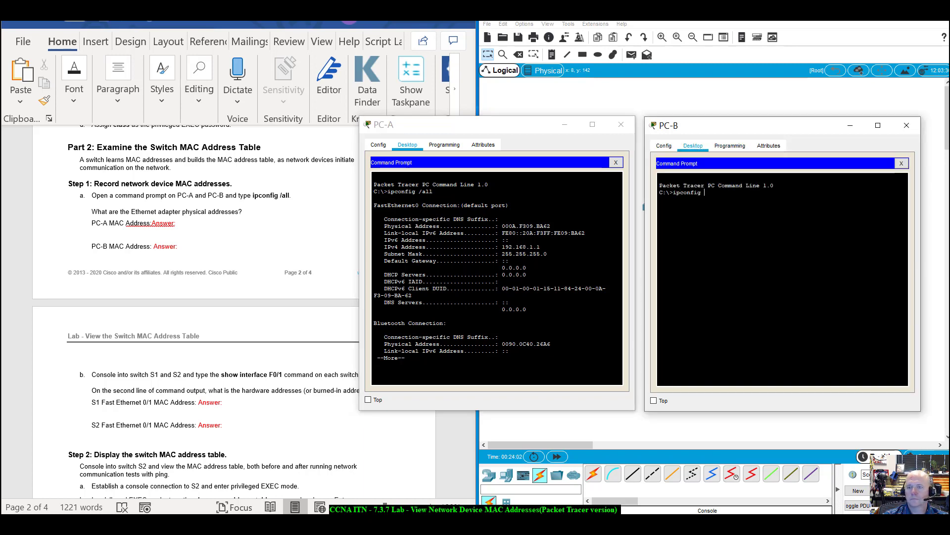
type(" /all")
key("Return")
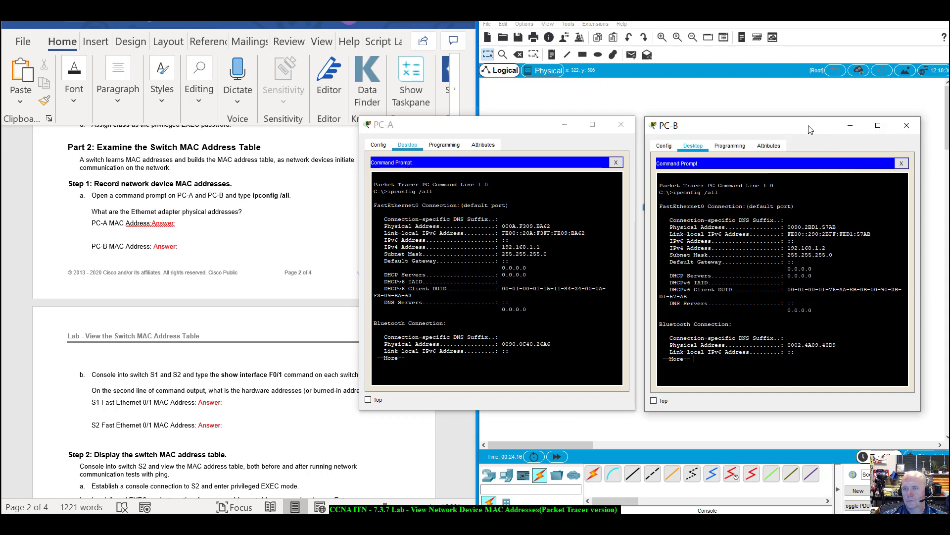
left_click_drag(810, 126, 813, 125)
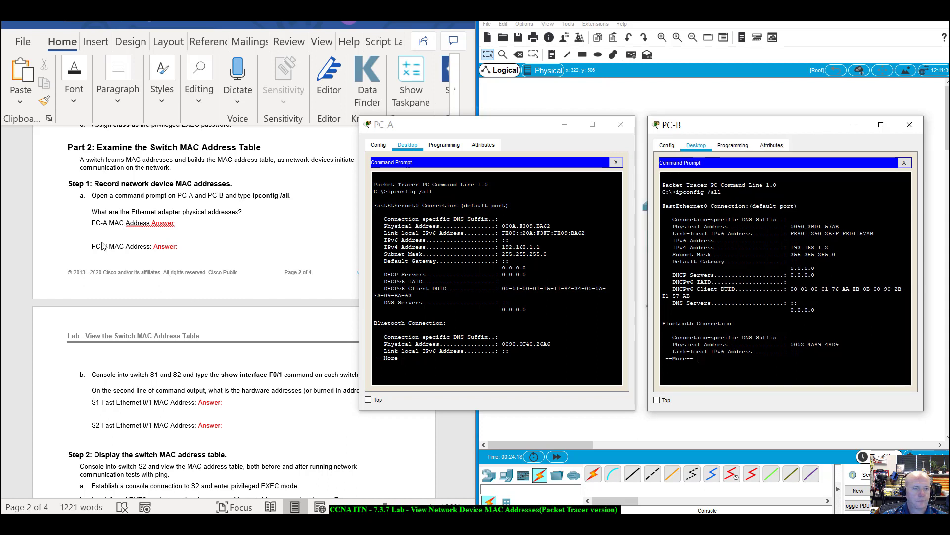
Scroll the lab worksheet to Step 2 and move PC-A's window lower and slightly right.
scroll(188, 298, "down", 4)
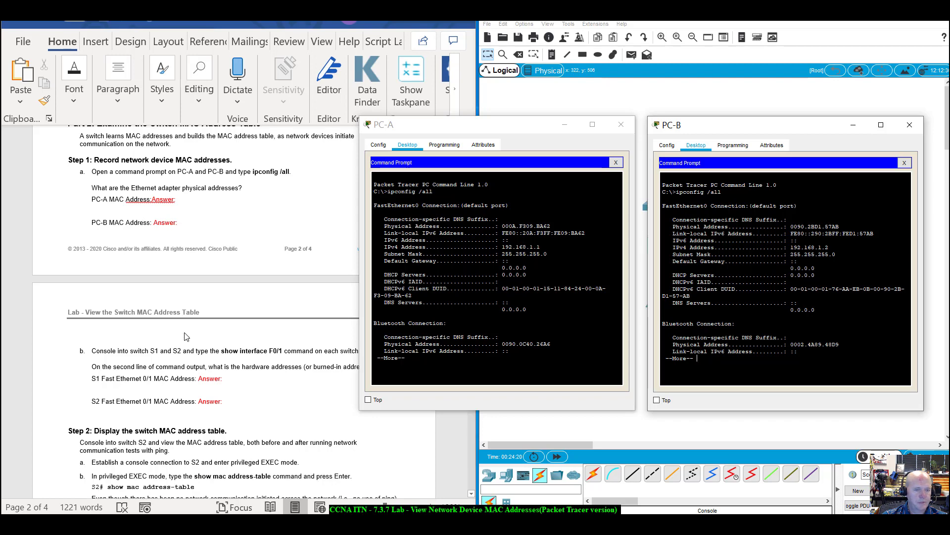
scroll(186, 336, "down", 1)
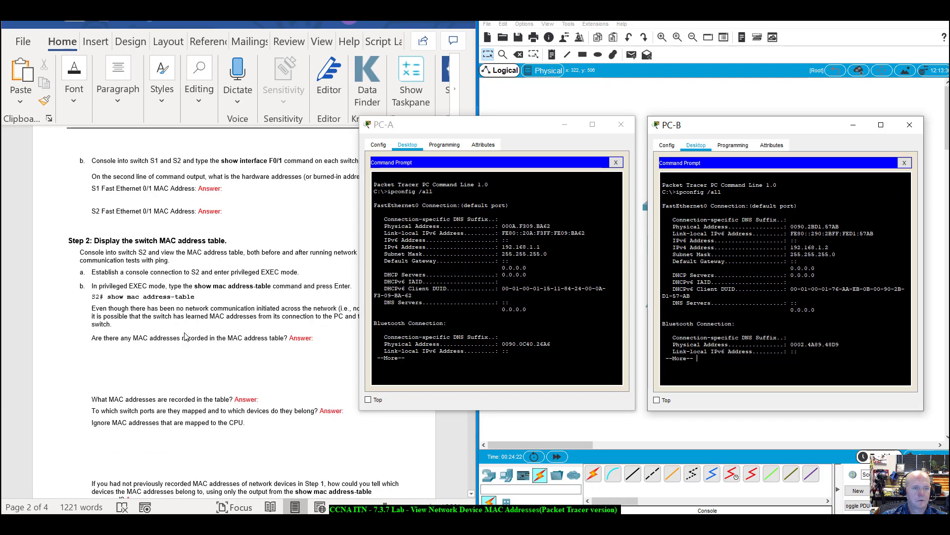
left_click_drag(515, 131, 504, 211)
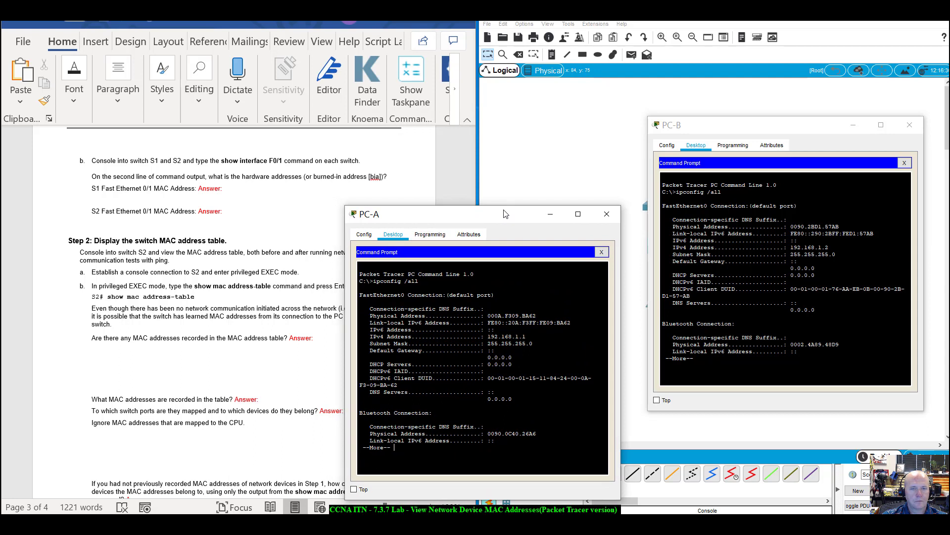
left_click_drag(505, 213, 540, 209)
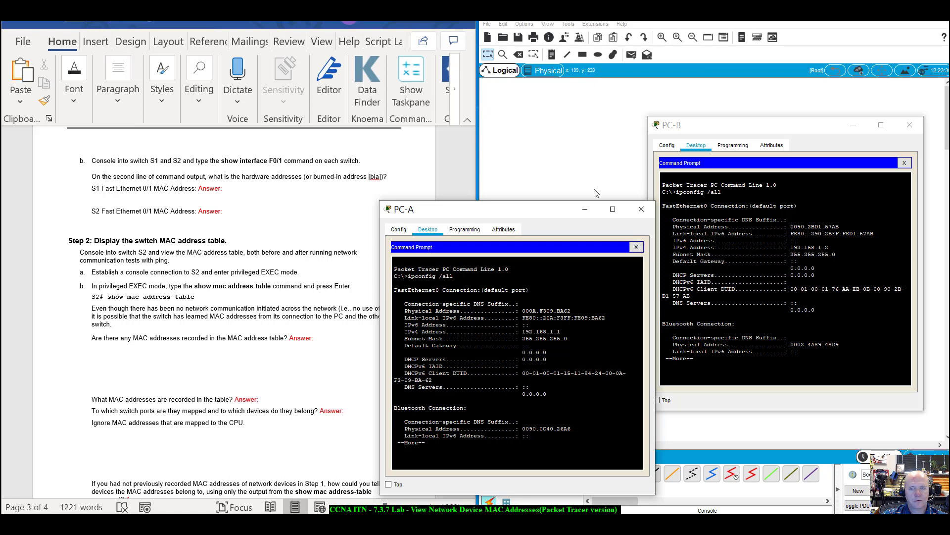
Open default serial consoles from PC-A to S1 and PC-B to S2, and exit S2's config mode.
left_click(639, 247)
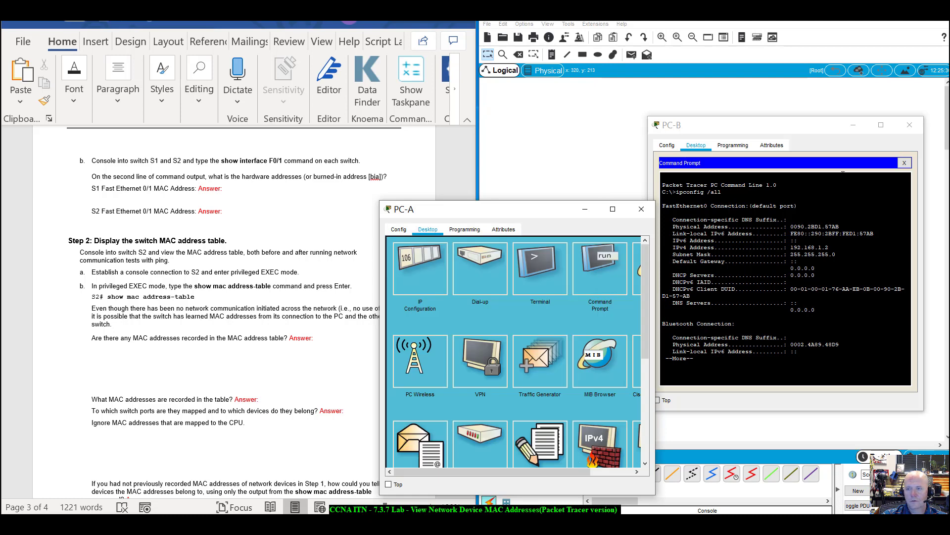
left_click(904, 163)
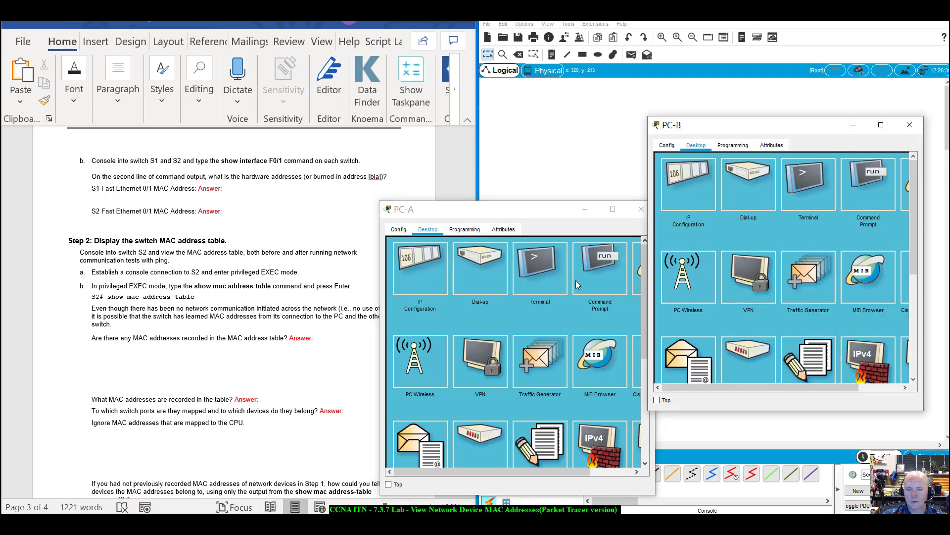
left_click(537, 266)
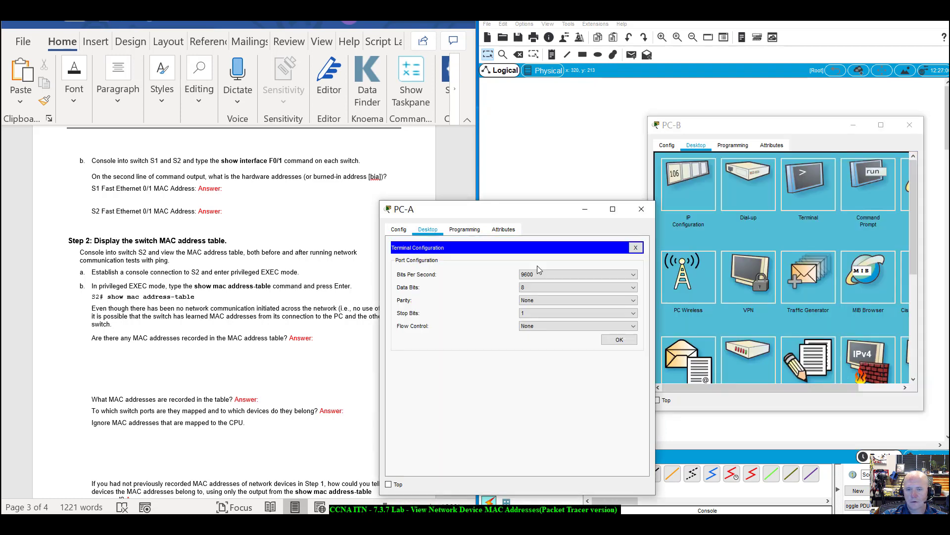
left_click(630, 346)
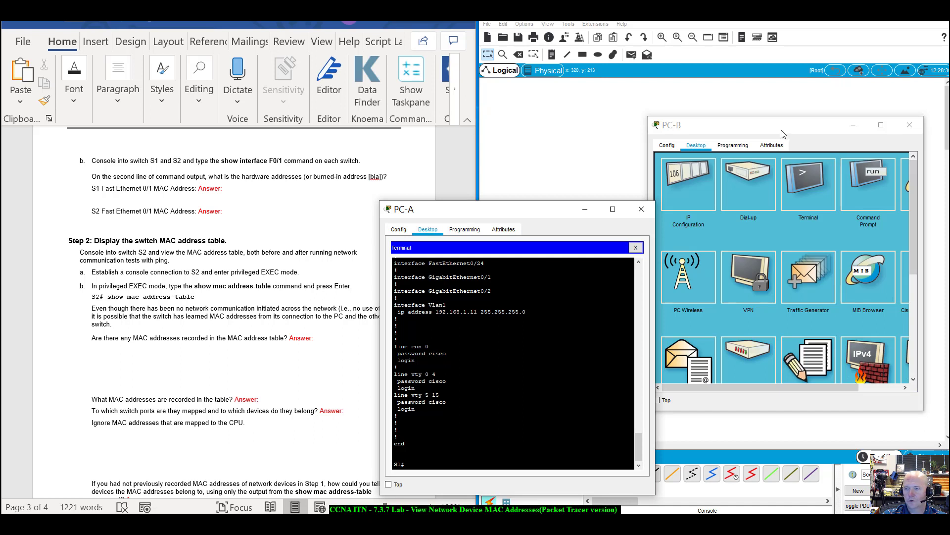
left_click(805, 189)
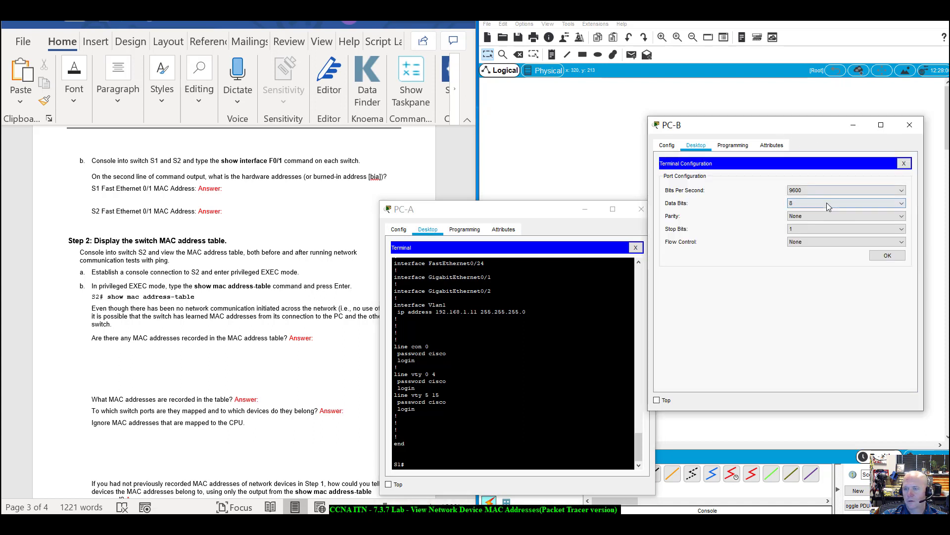
left_click(888, 255)
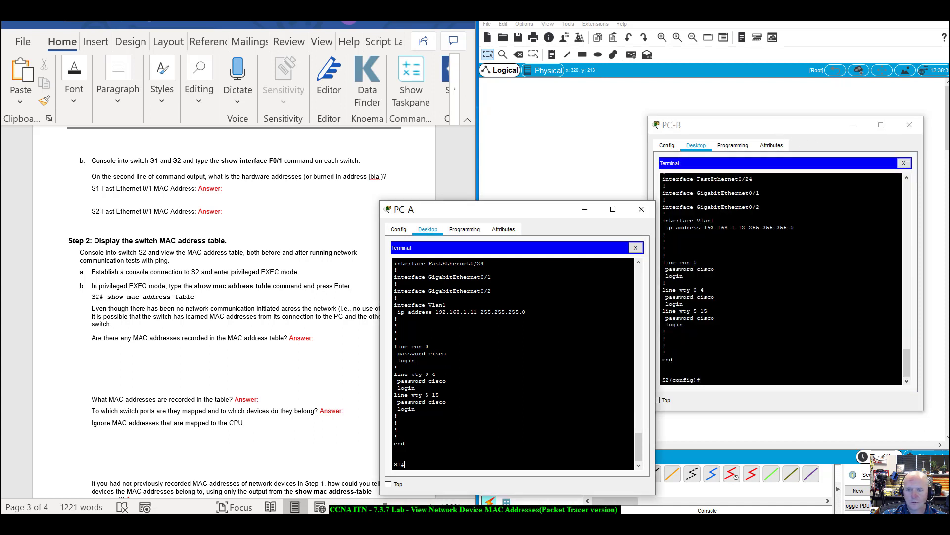
type("ex")
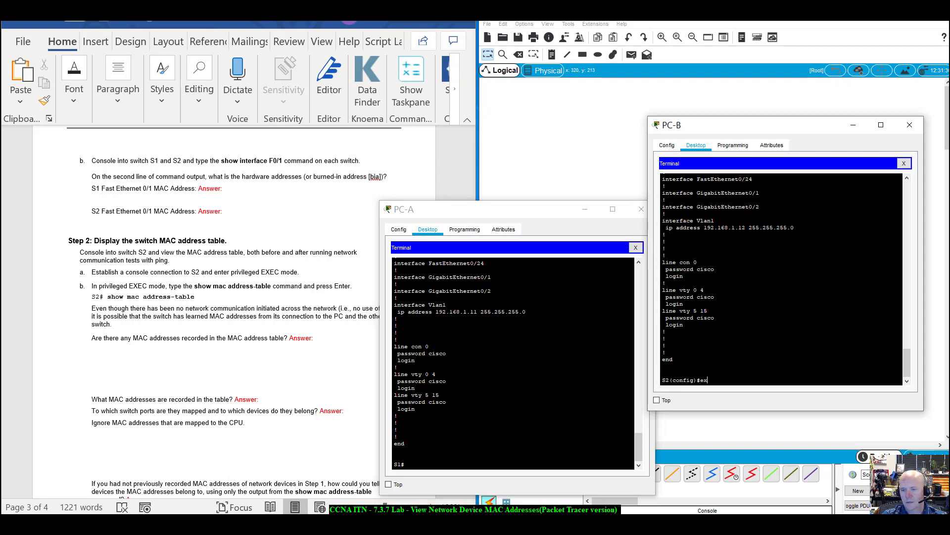
type("it")
key("Return")
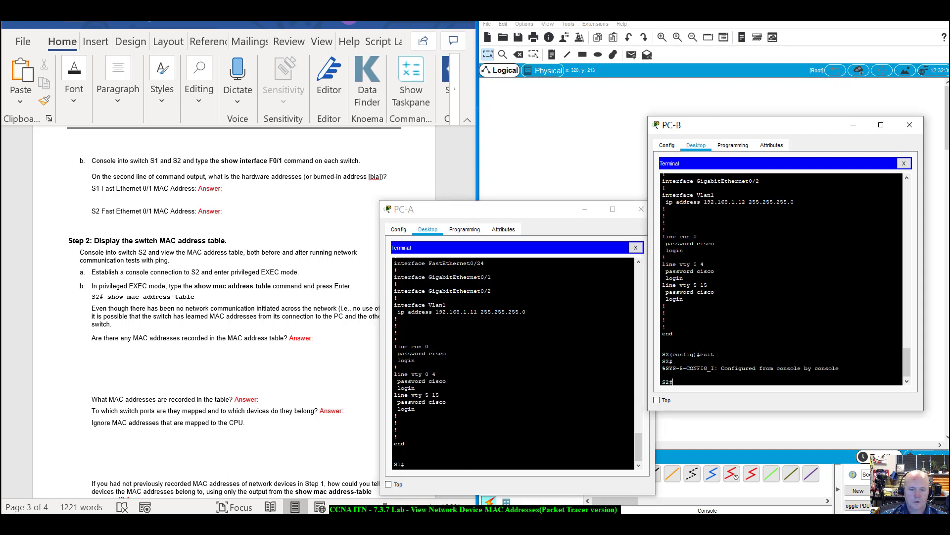
Run show interfaces f0/1 on S1 and highlight its MAC 0090.213b.e101.
left_click(406, 463)
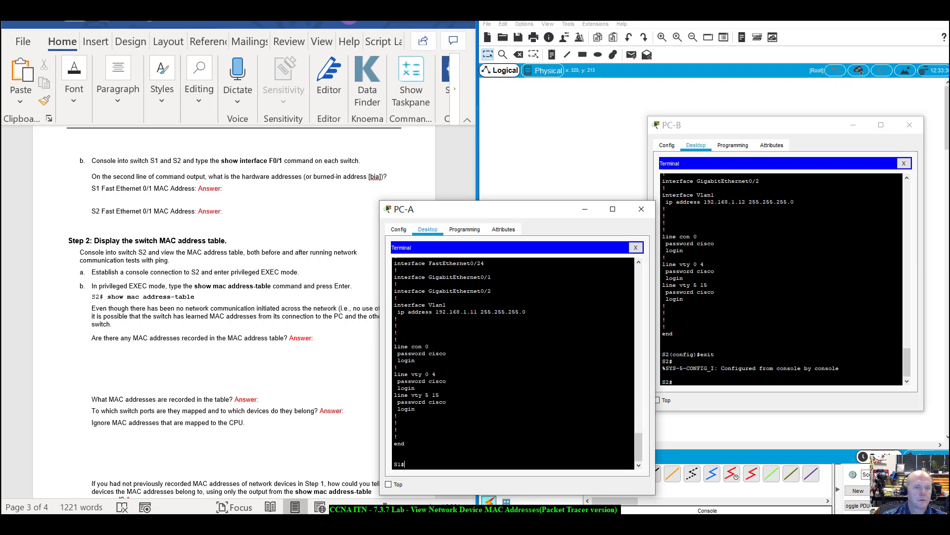
type("show ")
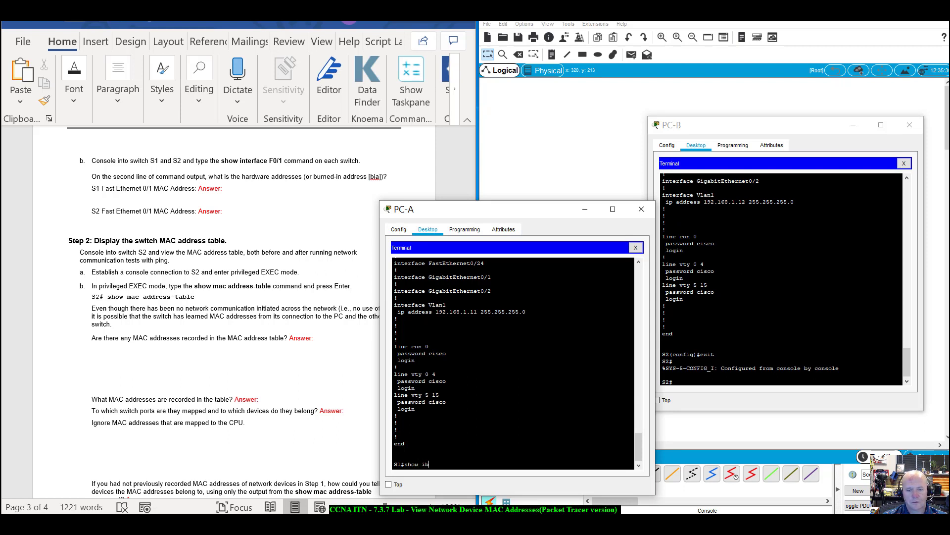
type("inter")
key("Tab")
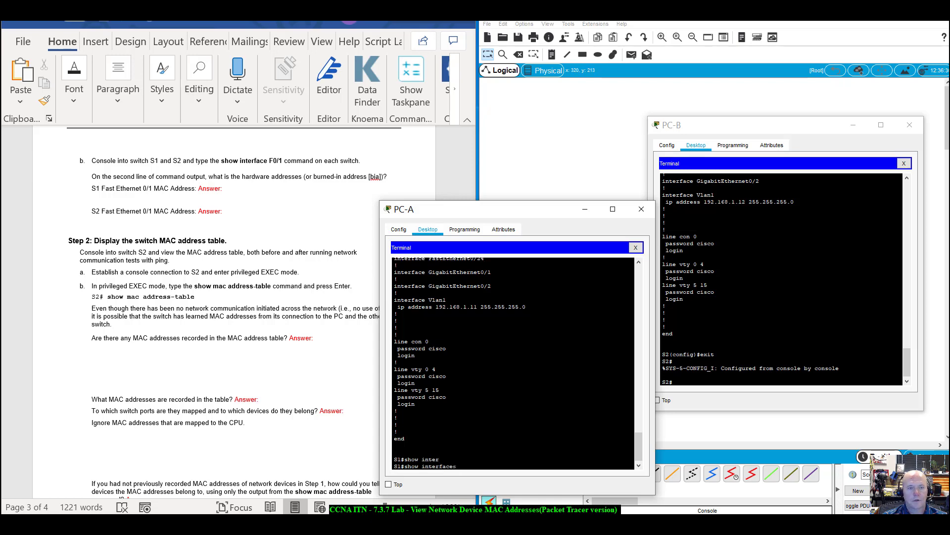
type("f0/1")
key("Return")
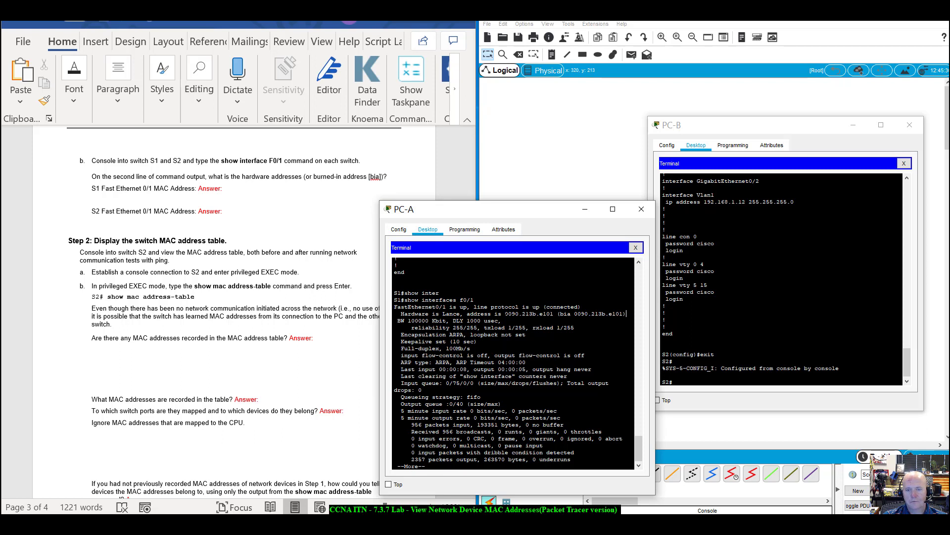
left_click_drag(627, 314, 504, 314)
left_click(541, 314)
left_click(505, 314)
left_click(701, 391)
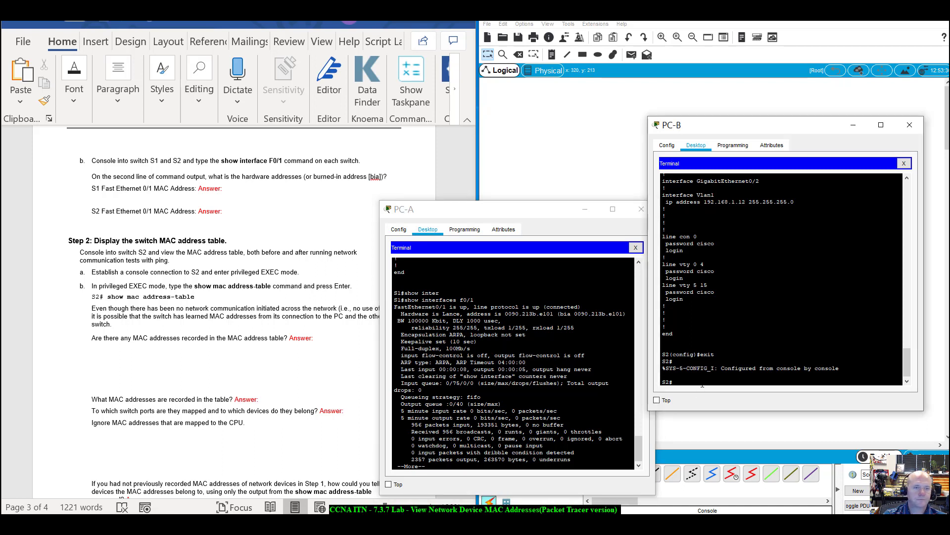
Run show interfaces f0/1 on S2 and highlight its MAC 0009.7cdc.d101.
type("show interfaces")
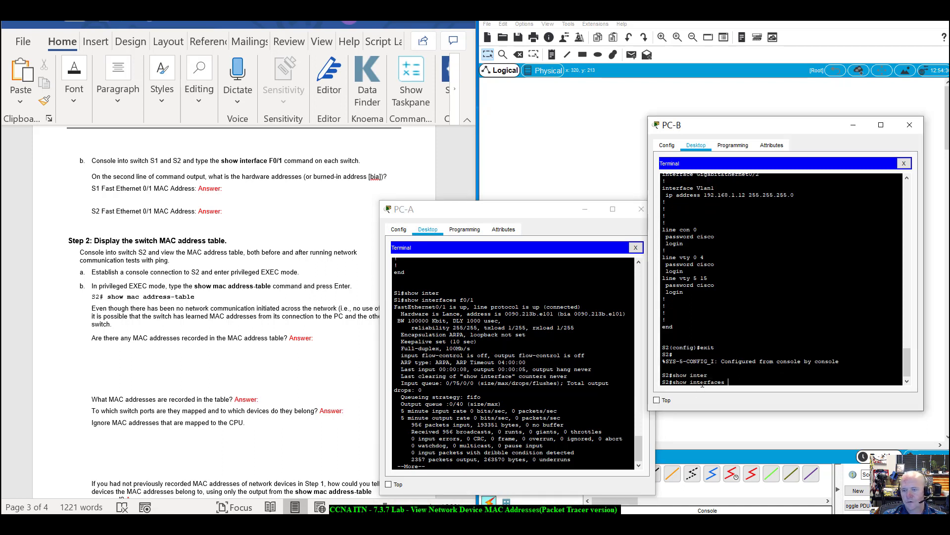
key("Tab")
type("f0")
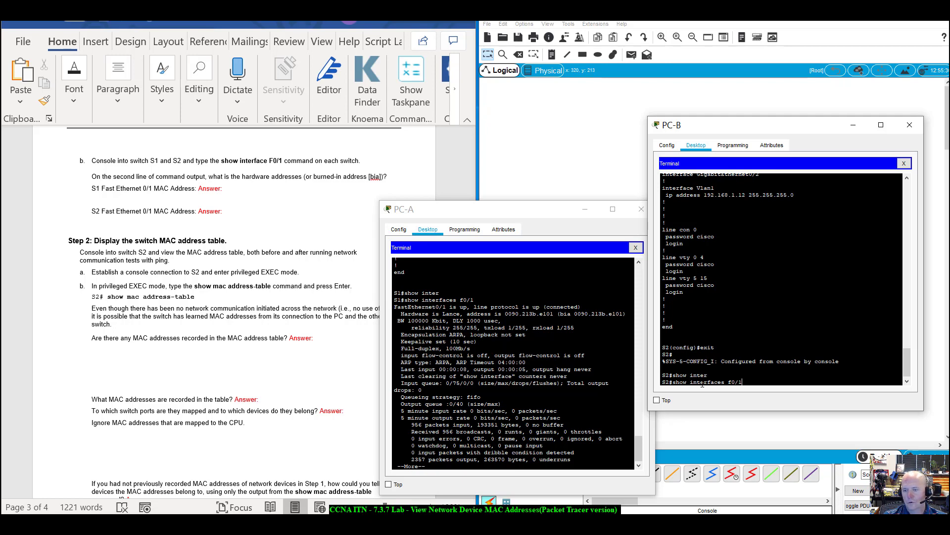
type("/1")
key("Return")
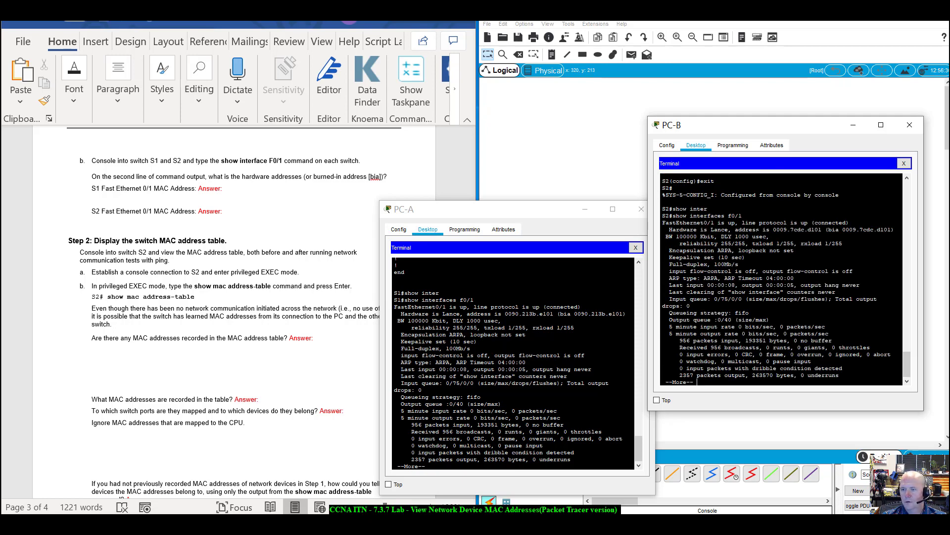
left_click_drag(773, 229, 822, 230)
Check the lab worksheet, then quit S2's --More-- output with q.
left_click(306, 243)
scroll(297, 242, "down", 3)
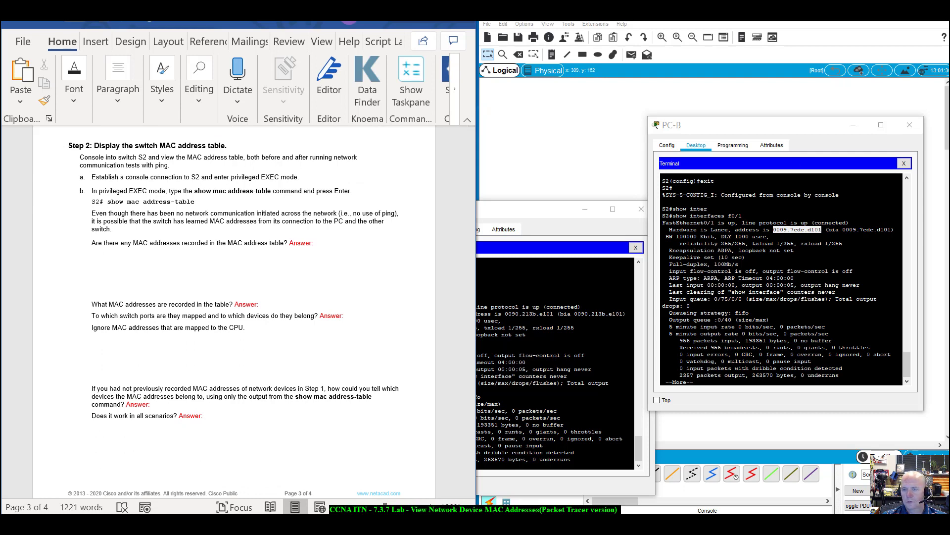
scroll(782, 277, "up", 7)
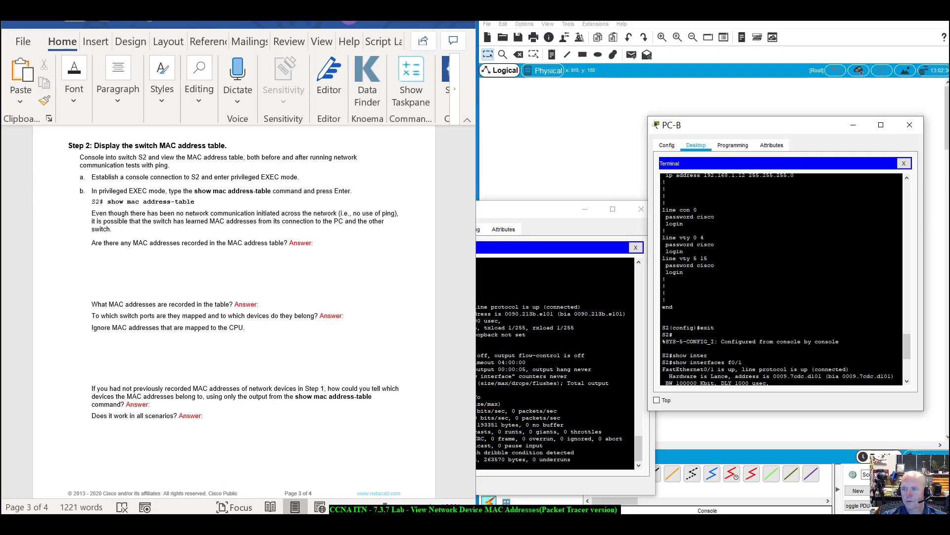
scroll(743, 287, "down", 7)
scroll(743, 288, "up", 7)
left_click_drag(662, 327, 707, 327)
scroll(782, 277, "down", 7)
left_click(703, 366)
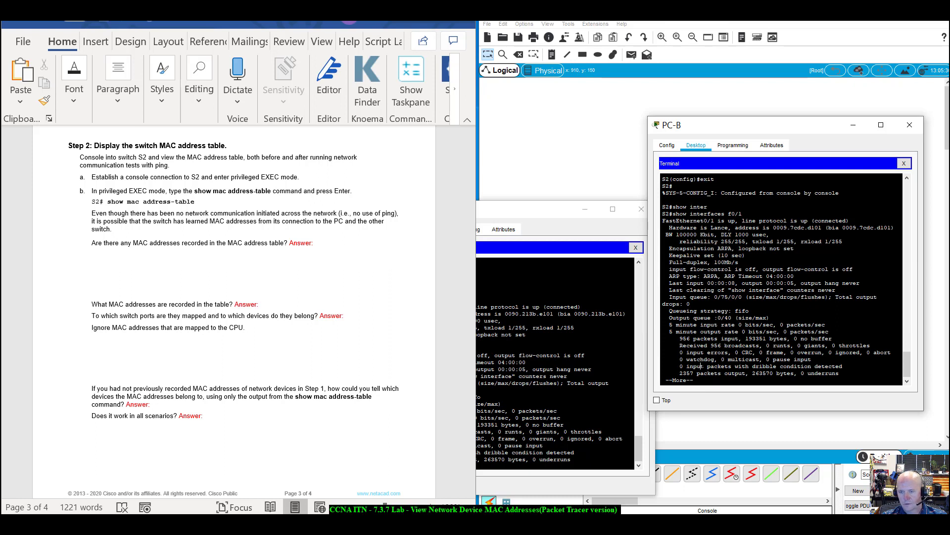
key("q")
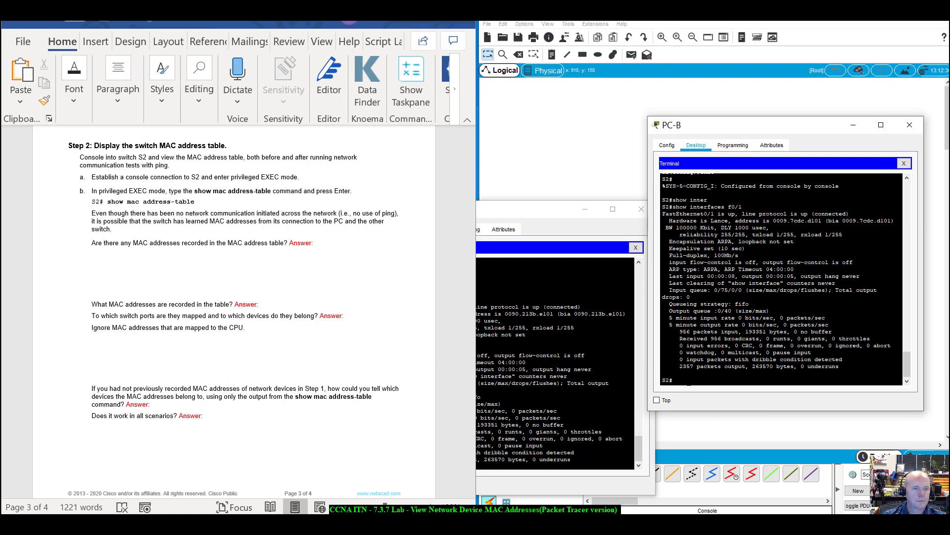
Run show mac address-table on S2, listing dynamic 0090.213b.e101 on Fa0/1 in VLAN 1.
type("show mac")
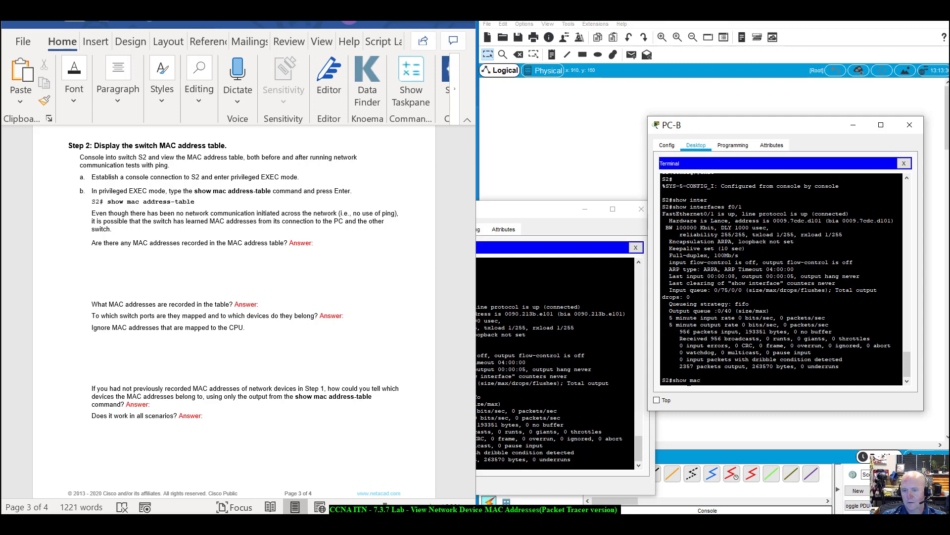
type(" add")
key("Tab")
key("Return")
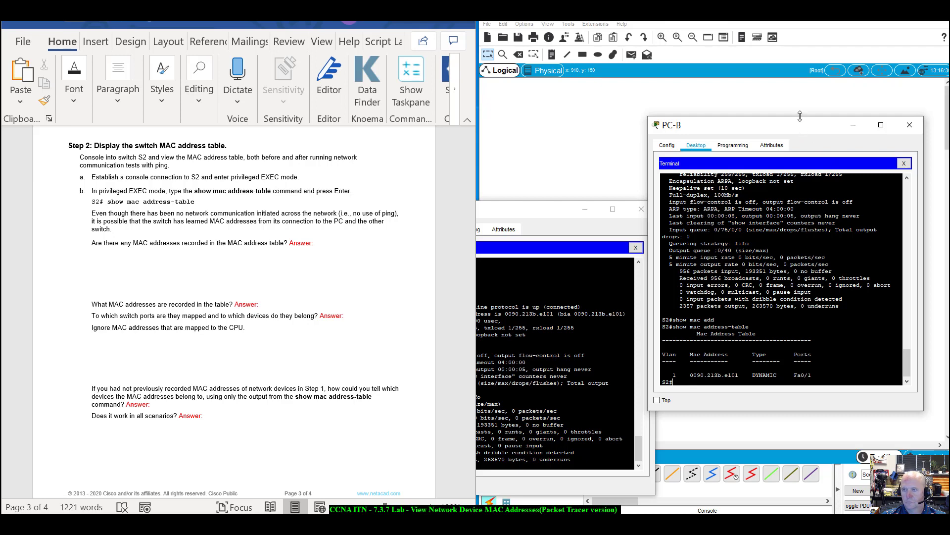
left_click_drag(798, 128, 824, 123)
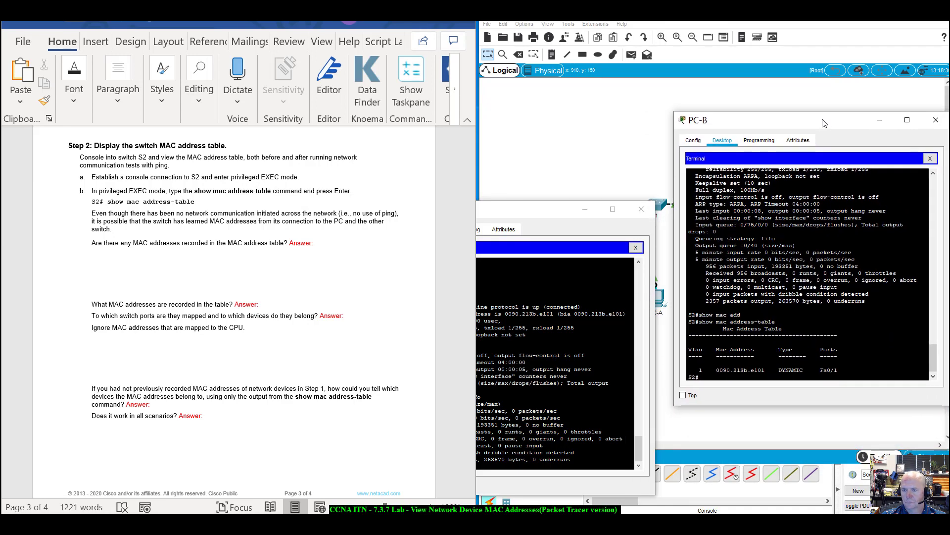
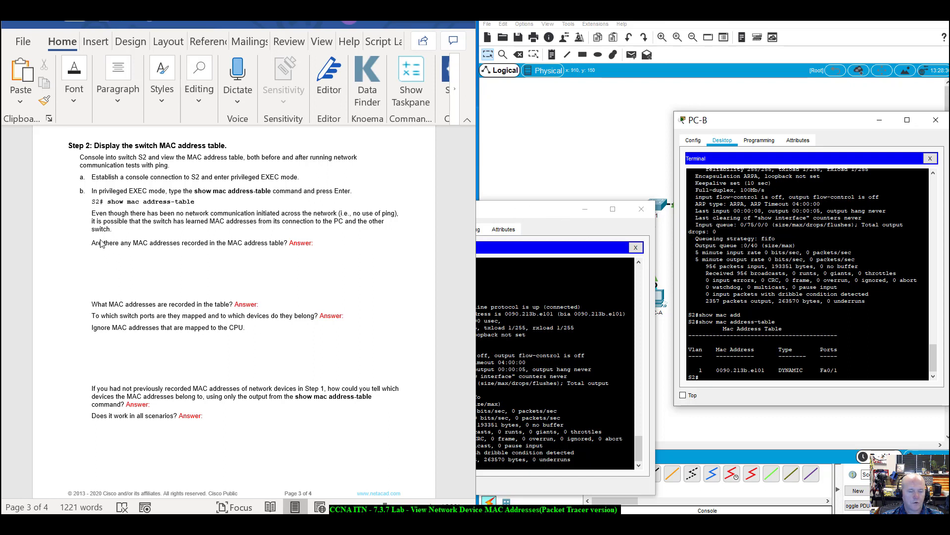
Highlight S2's MAC table entry and move the PC-B terminal aside to reveal the topology.
scroll(792, 316, "down", 1)
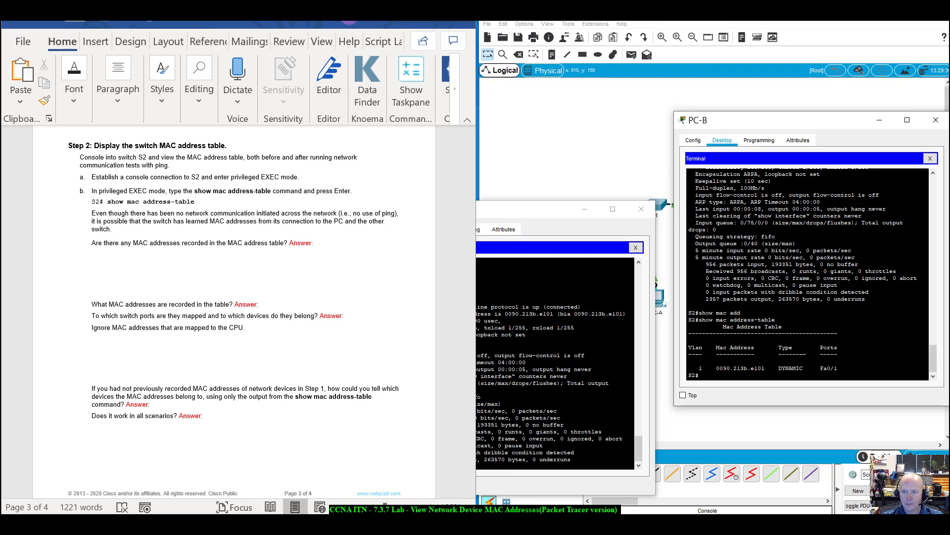
left_click_drag(837, 368, 696, 369)
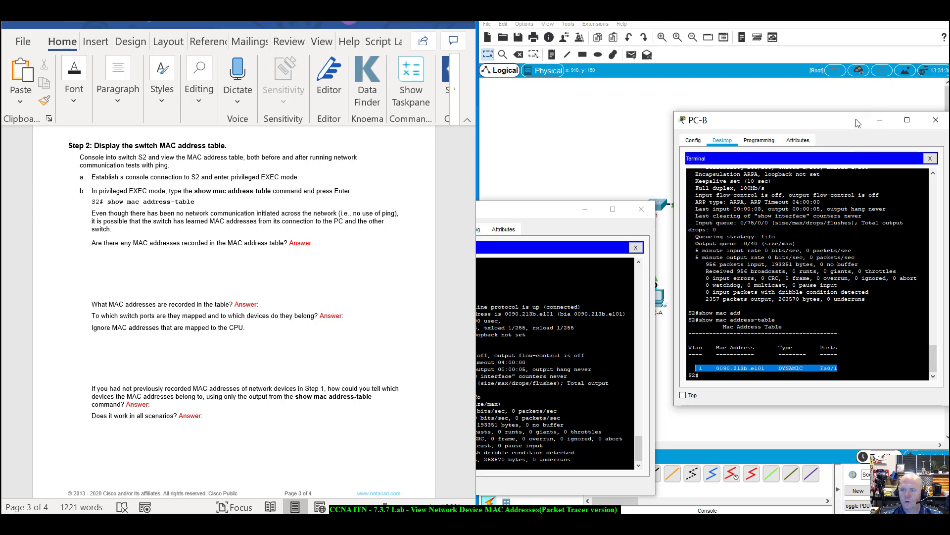
left_click_drag(858, 123, 491, 205)
left_click(788, 238)
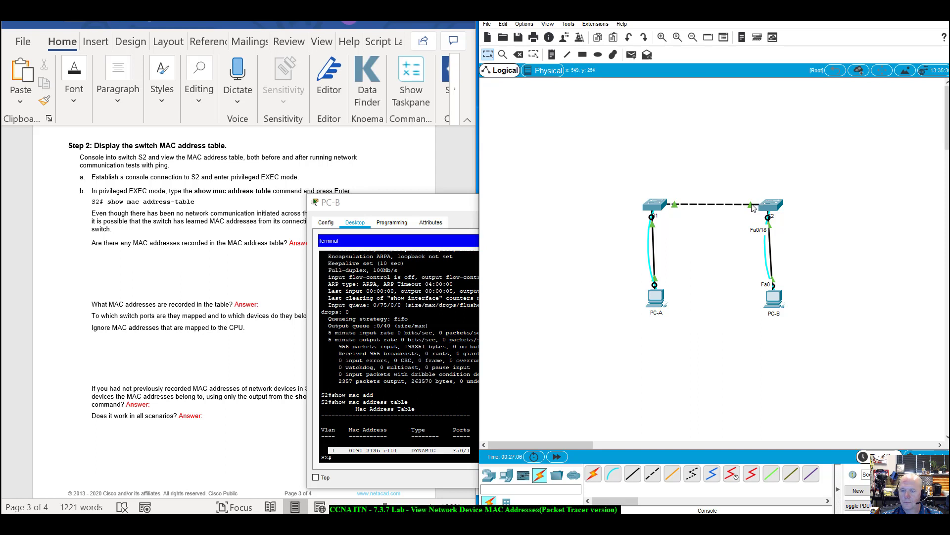
mouse_move(753, 208)
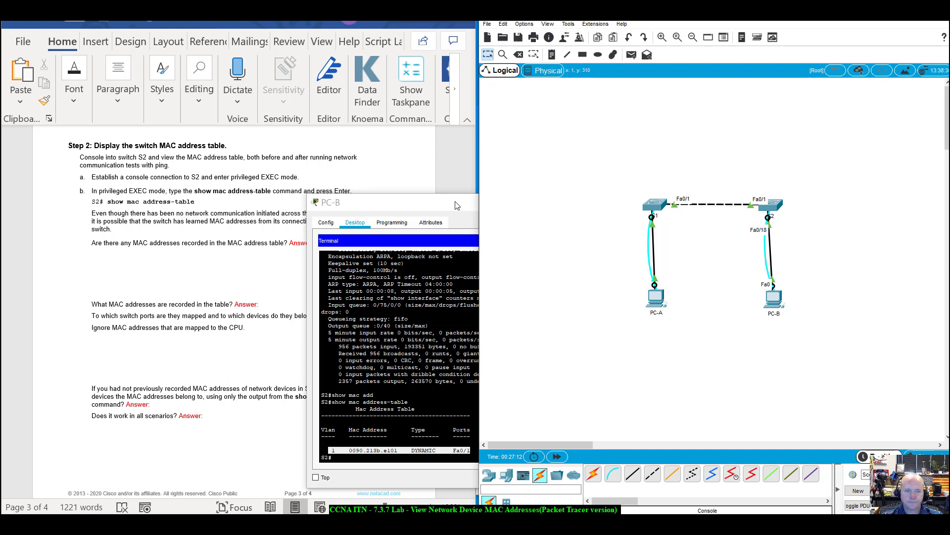
Select just MAC 0090.213b.e101 and settle the PC-B terminal beside the topology.
left_click_drag(457, 205, 743, 95)
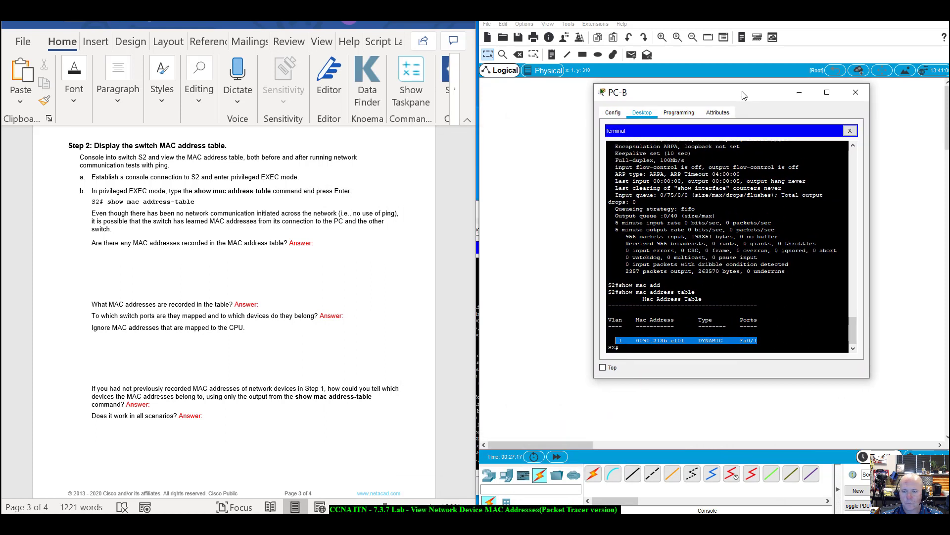
left_click(640, 340)
left_click_drag(636, 340, 685, 341)
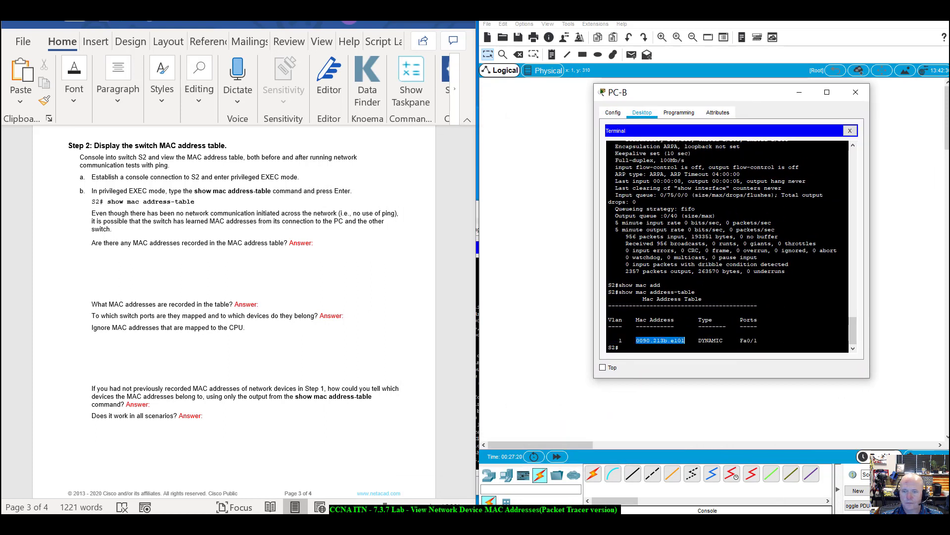
left_click_drag(762, 96, 719, 138)
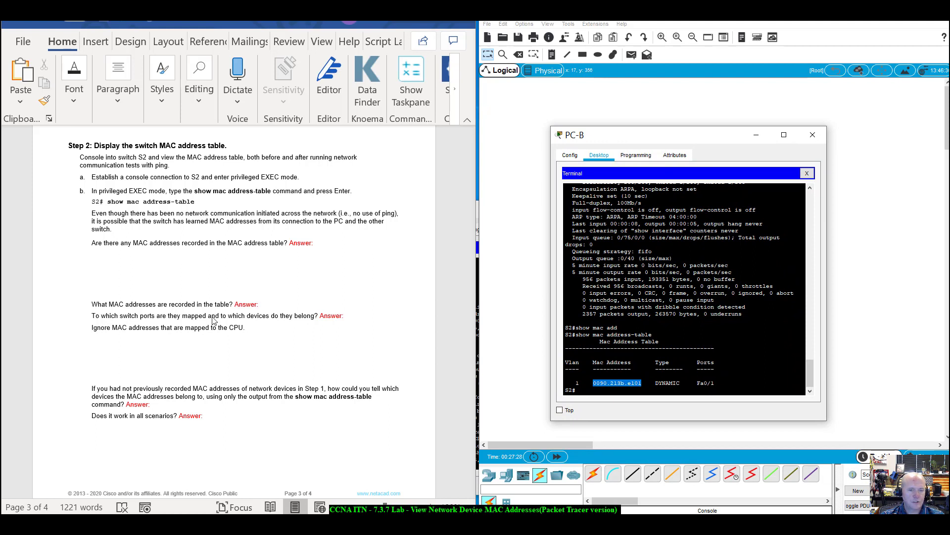
left_click_drag(687, 135, 943, 167)
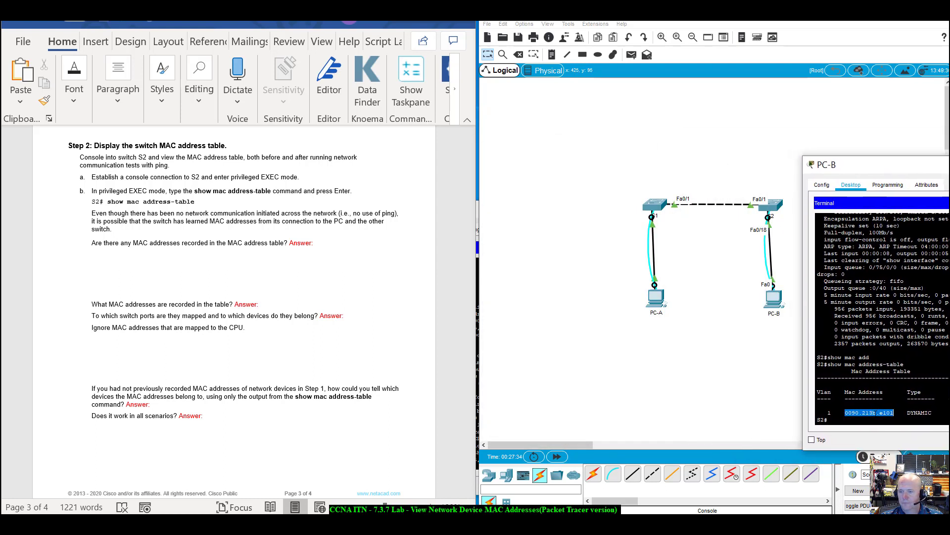
Open switch S1's settings window, then close it again.
left_click(661, 210)
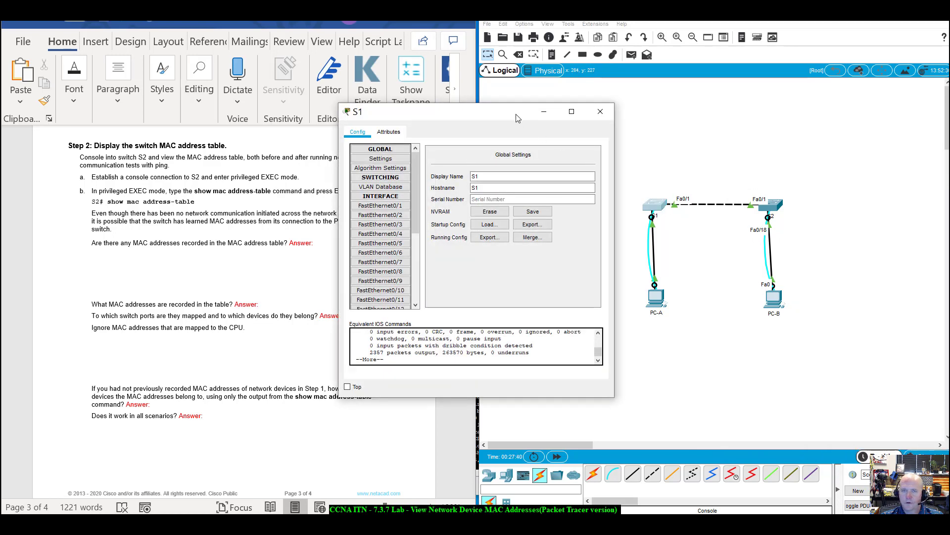
left_click_drag(518, 121, 600, 140)
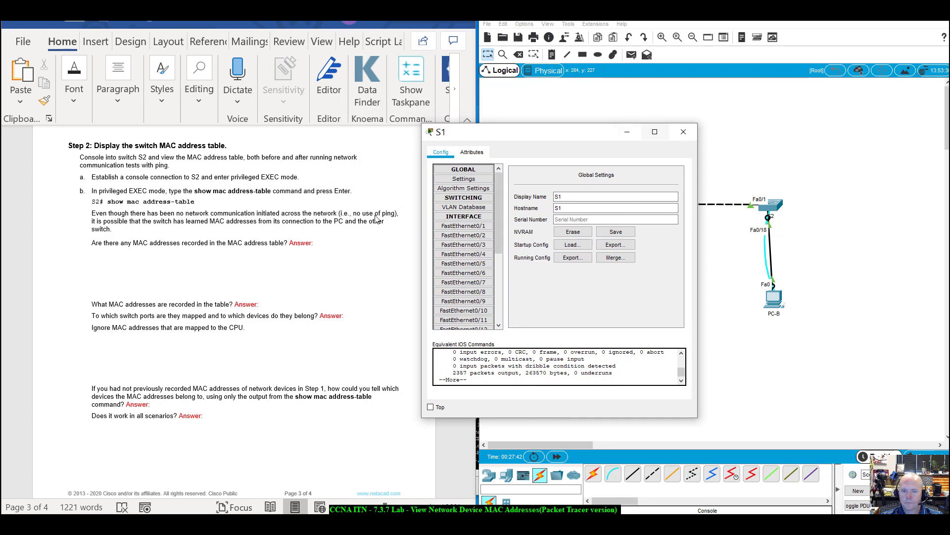
left_click(683, 132)
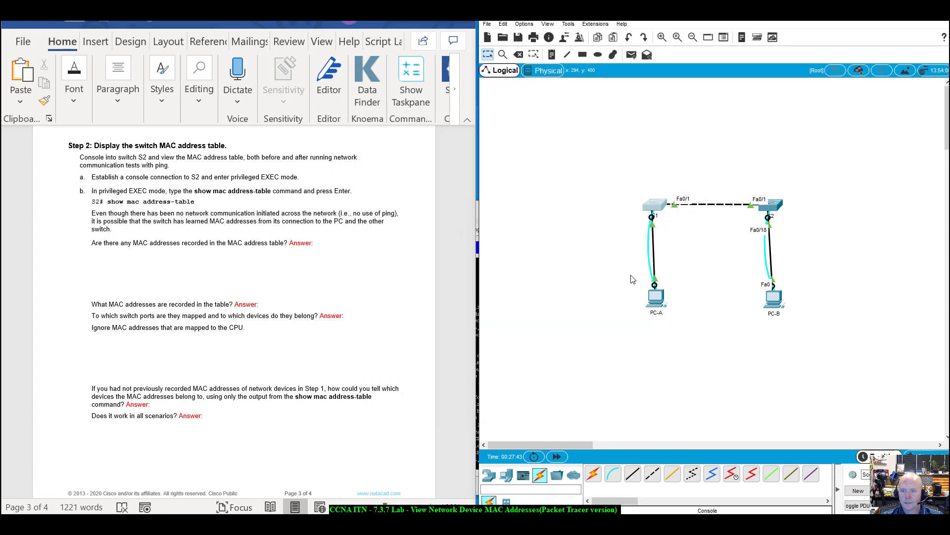
In PC-A's S1 console, select Fa0/1 MAC 0090.213b.e101, compare with PC-B, then close PC-A.
left_click(657, 308)
left_click_drag(536, 214, 658, 134)
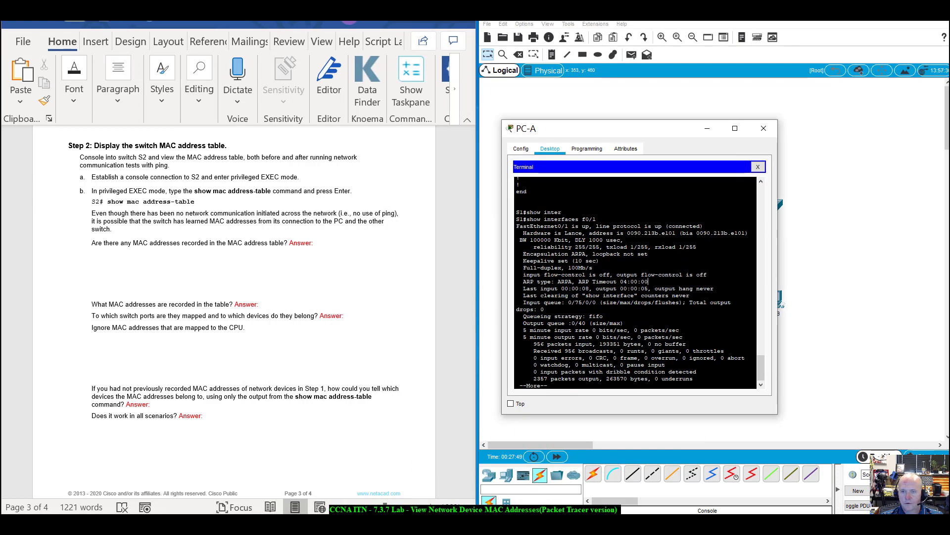
left_click_drag(628, 233, 675, 233)
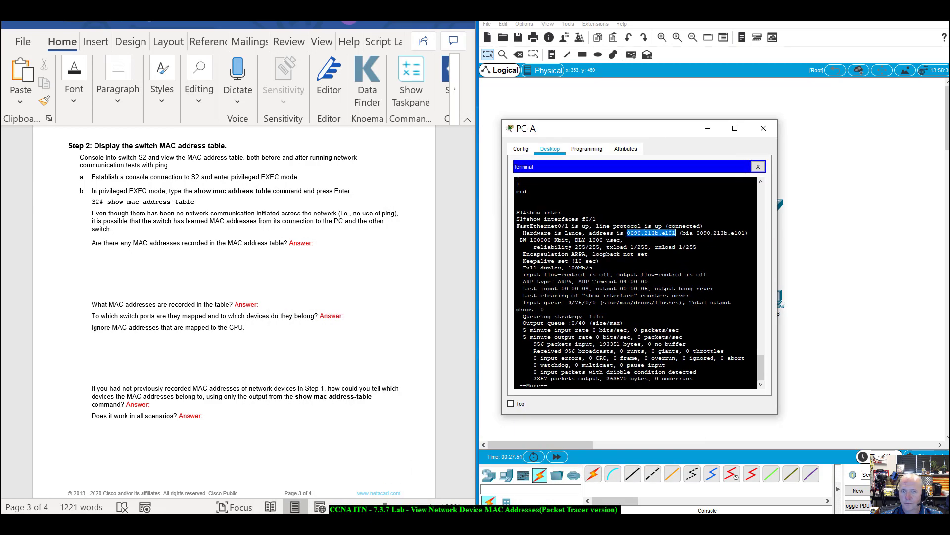
left_click_drag(948, 170, 851, 62)
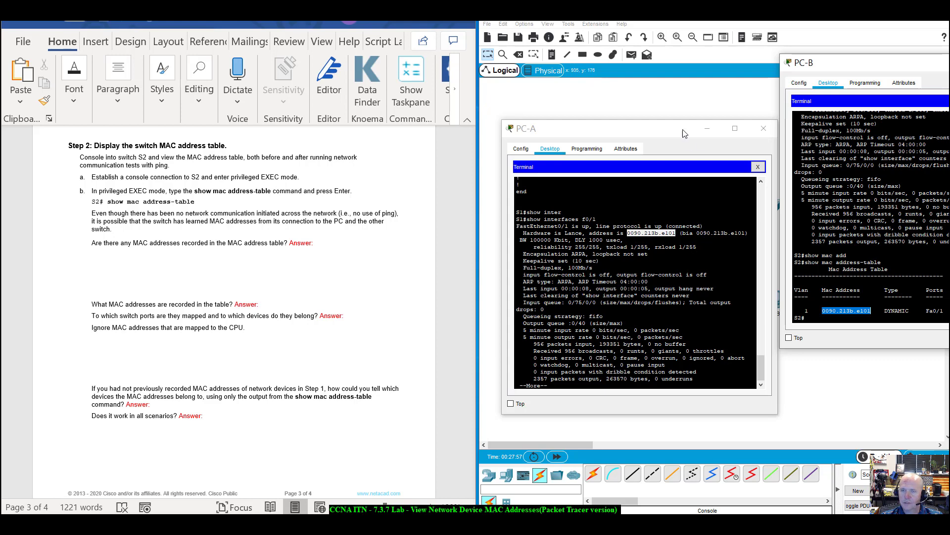
left_click_drag(682, 129, 675, 283)
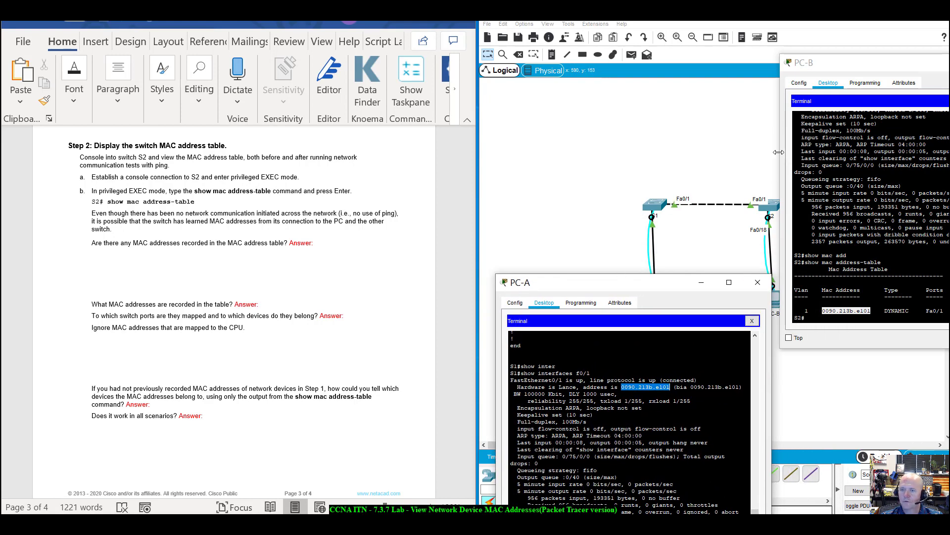
left_click(752, 285)
left_click_drag(838, 64, 649, 112)
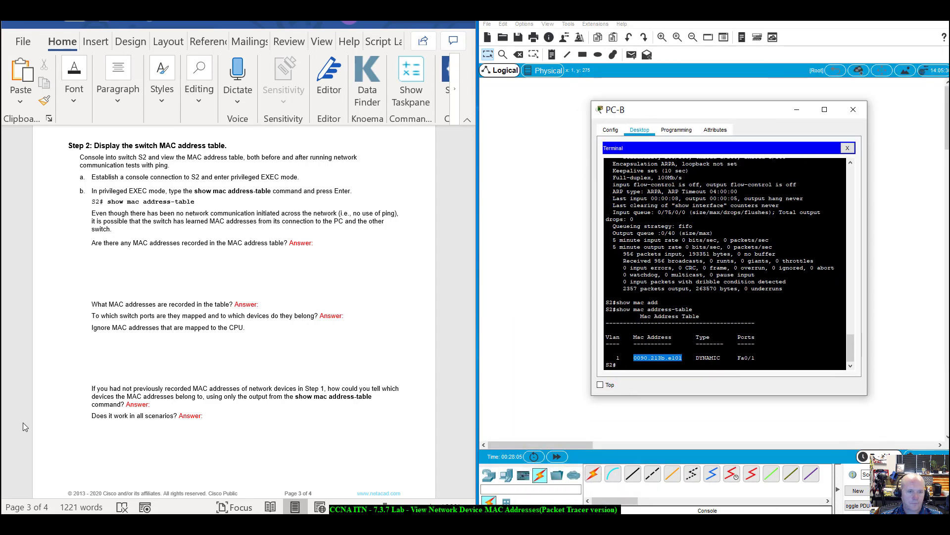
left_click(95, 331)
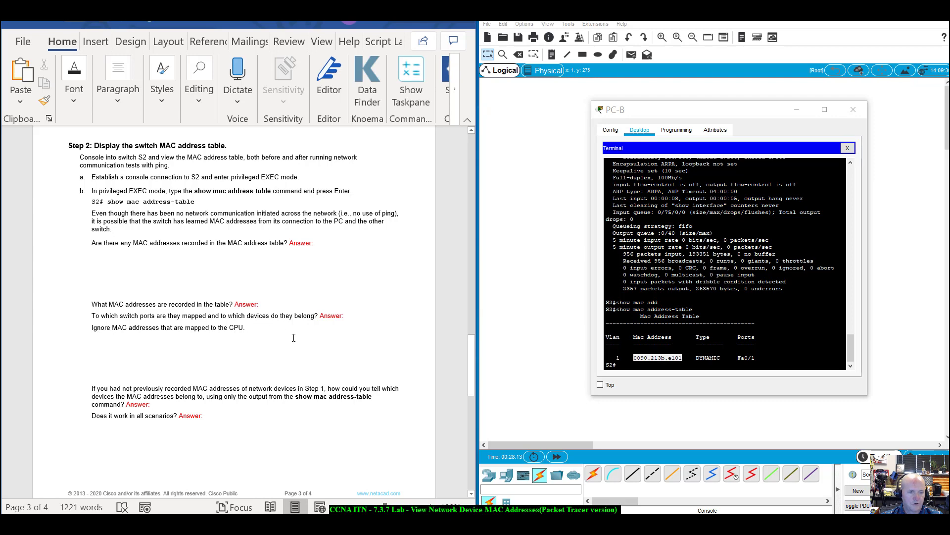
scroll(726, 263, "up", 3)
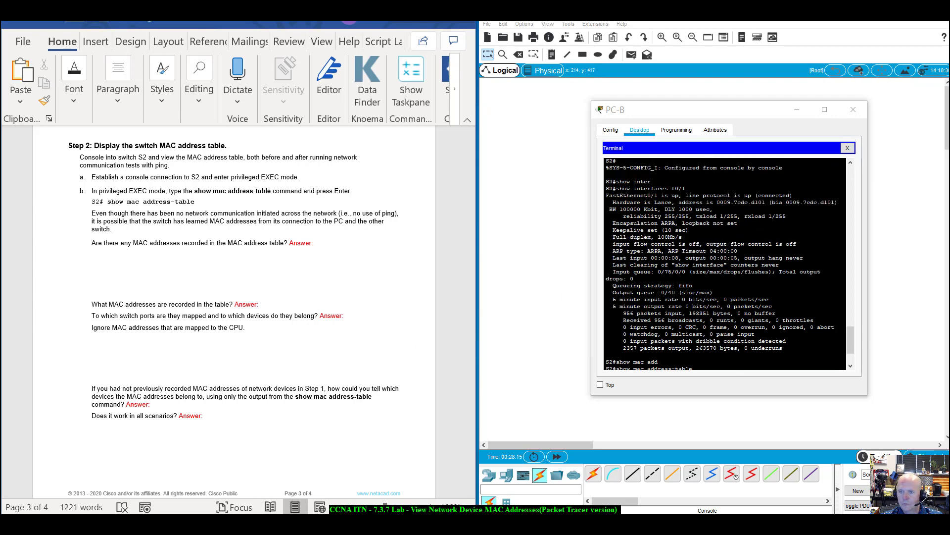
scroll(725, 264, "up", 3)
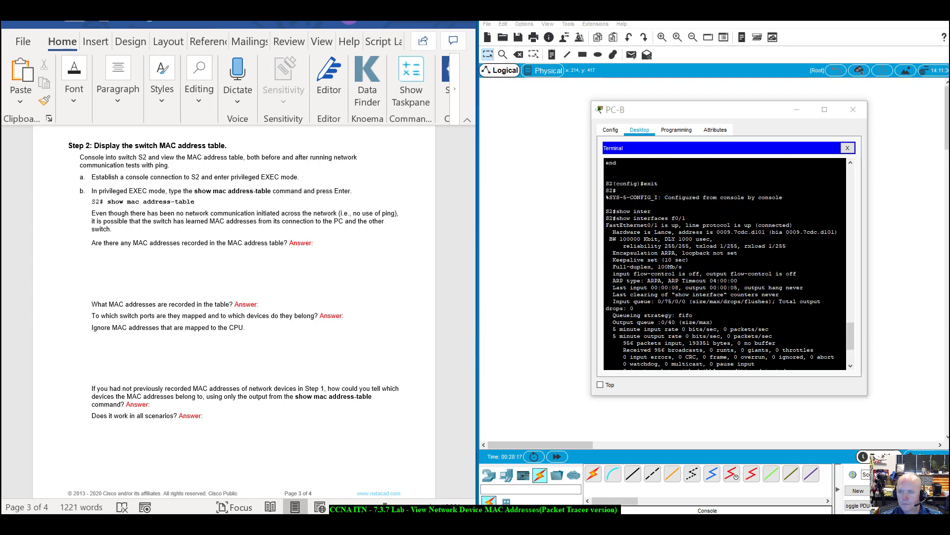
scroll(341, 334, "down", 4)
scroll(341, 334, "down", 3)
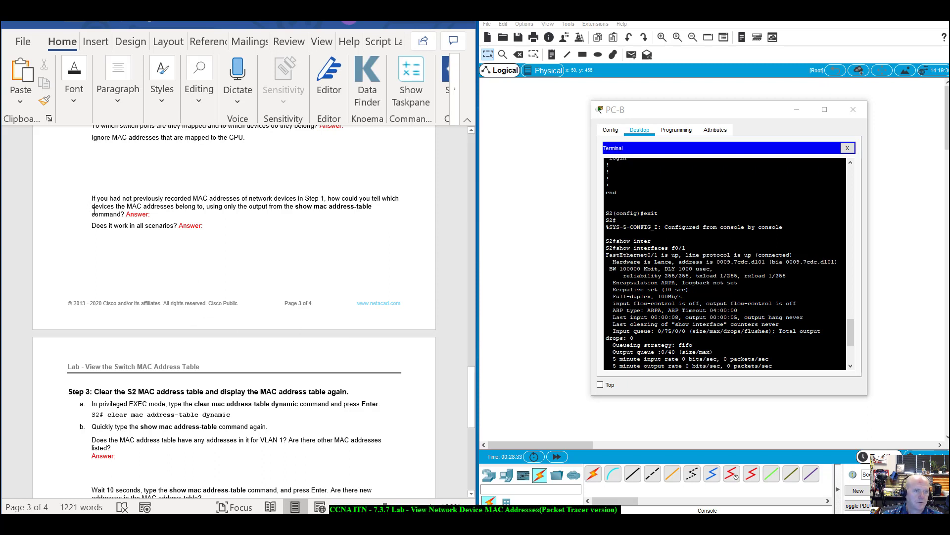
left_click_drag(94, 214, 154, 215)
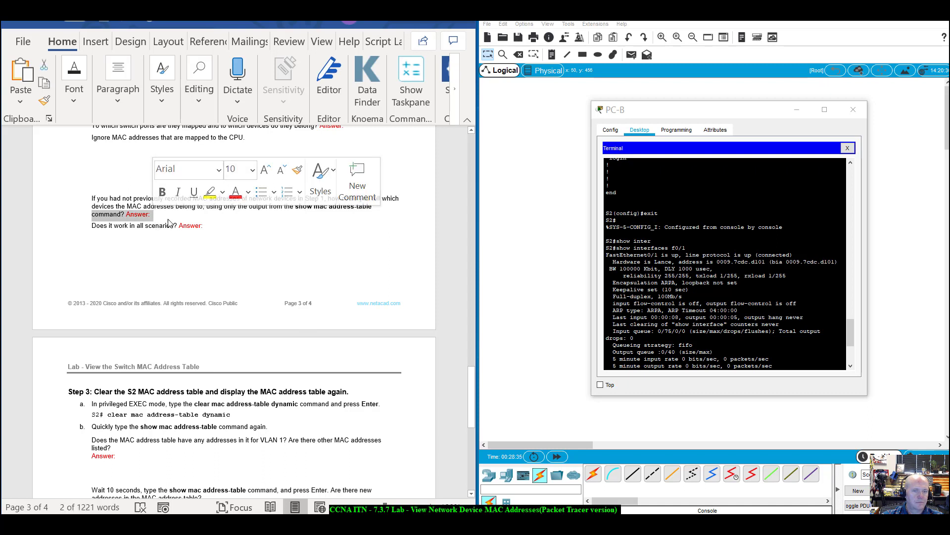
left_click(248, 275)
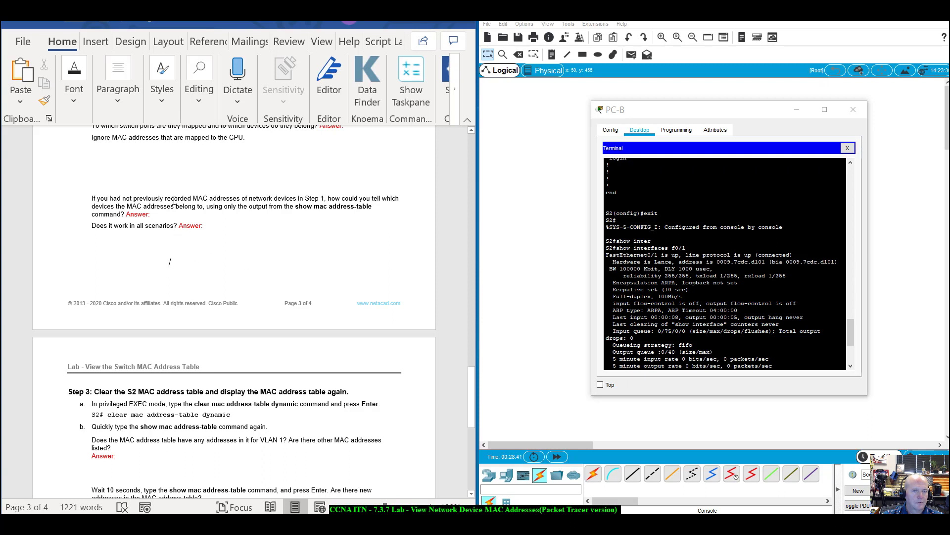
left_click_drag(174, 200, 292, 206)
left_click(181, 245)
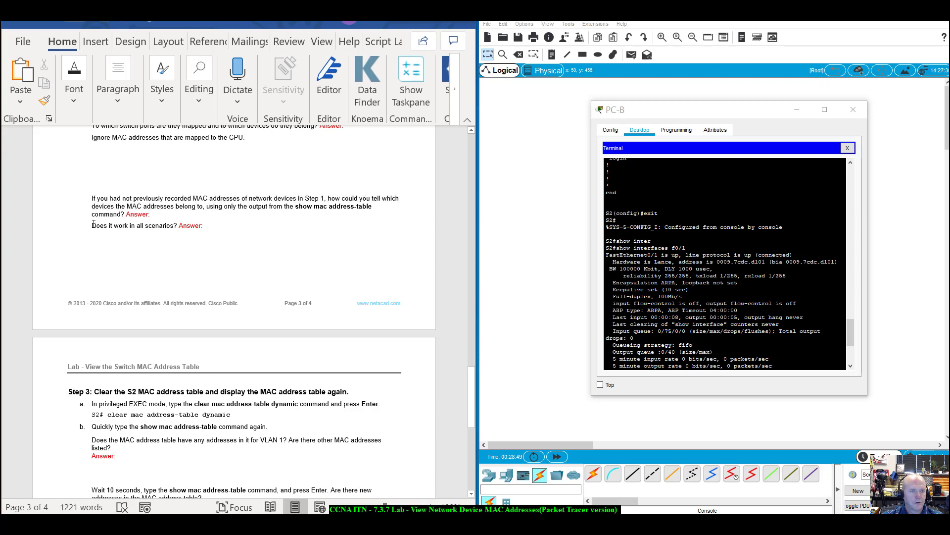
left_click_drag(93, 224, 202, 225)
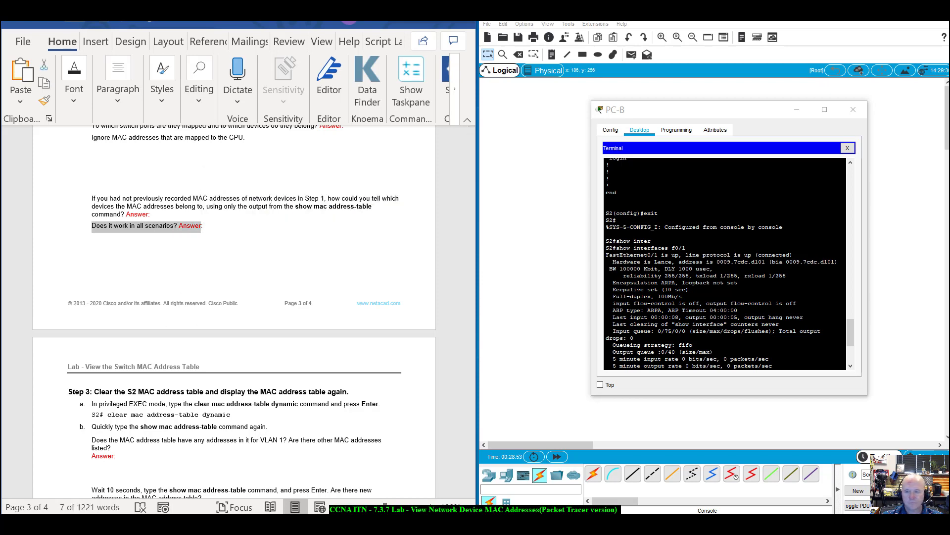
Clear S2's dynamic MAC entries with clear mac address-table dynamic.
scroll(246, 317, "down", 4)
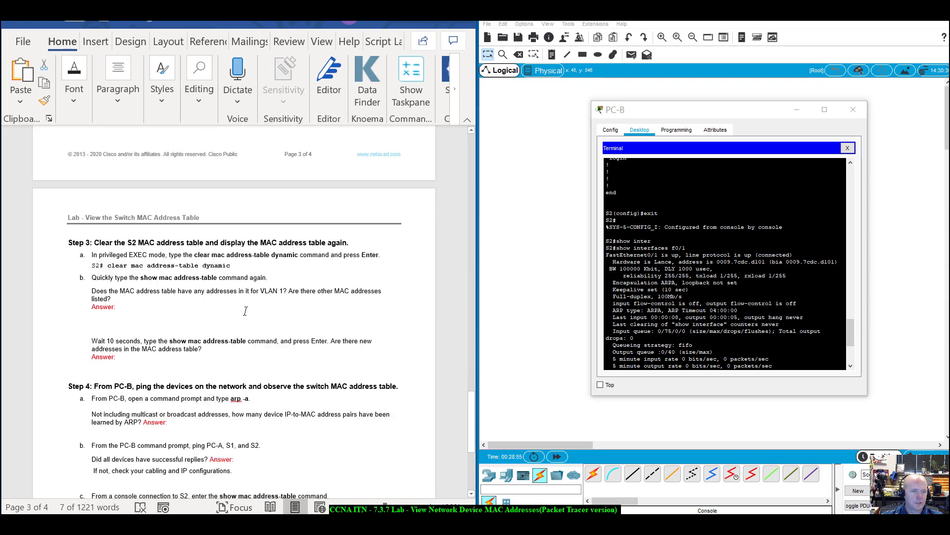
scroll(246, 311, "down", 2)
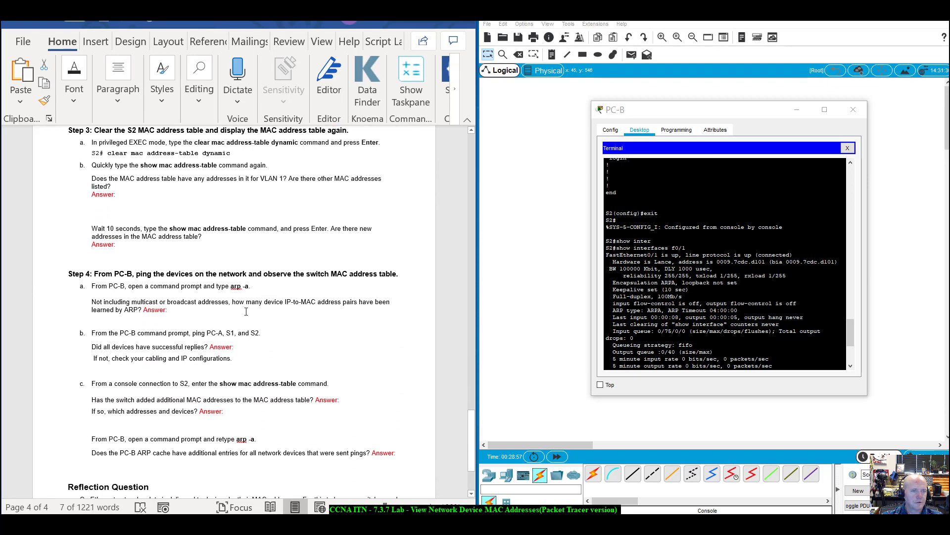
scroll(245, 311, "up", 1)
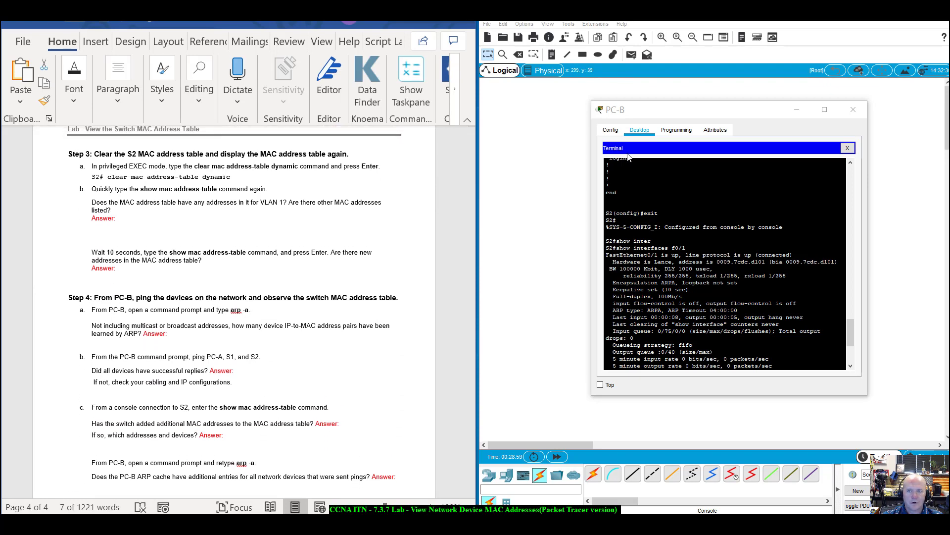
left_click_drag(657, 116, 639, 117)
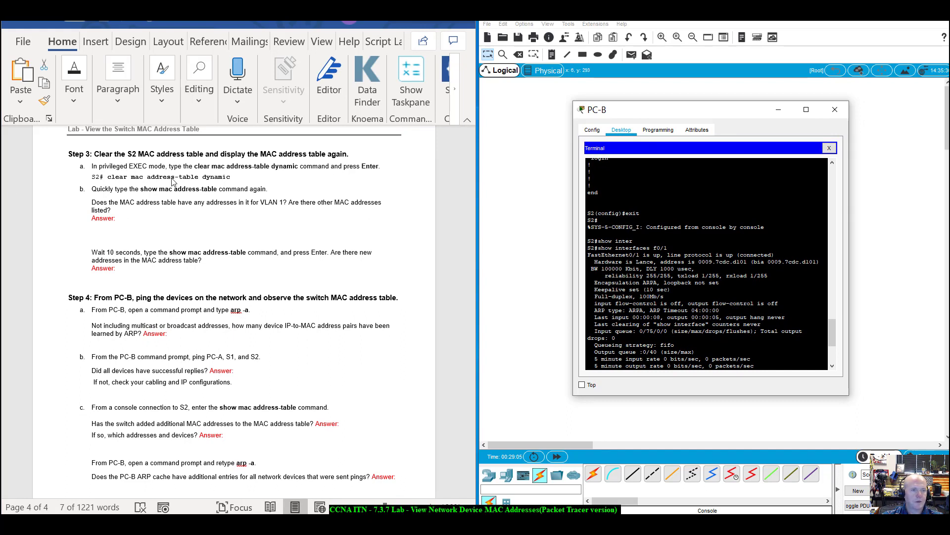
scroll(710, 308, "down", 2)
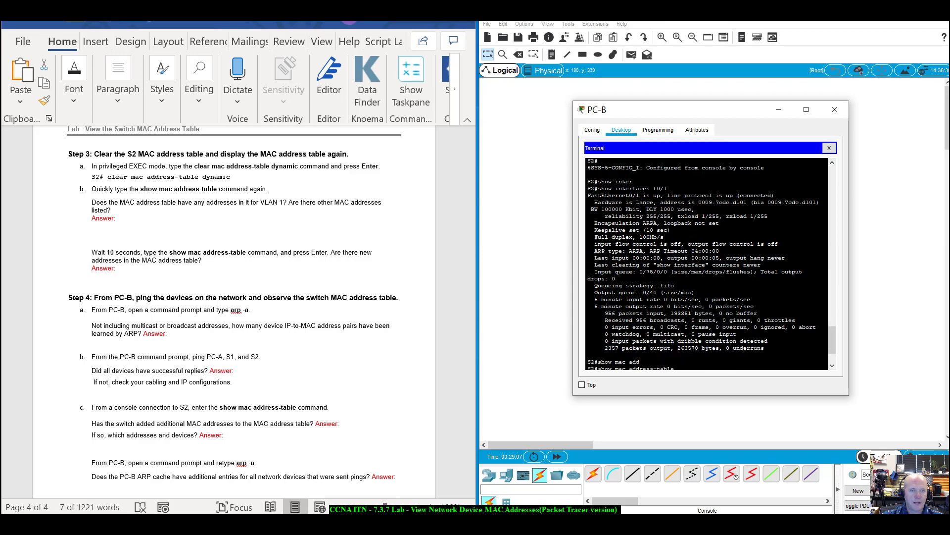
scroll(709, 264, "down", 2)
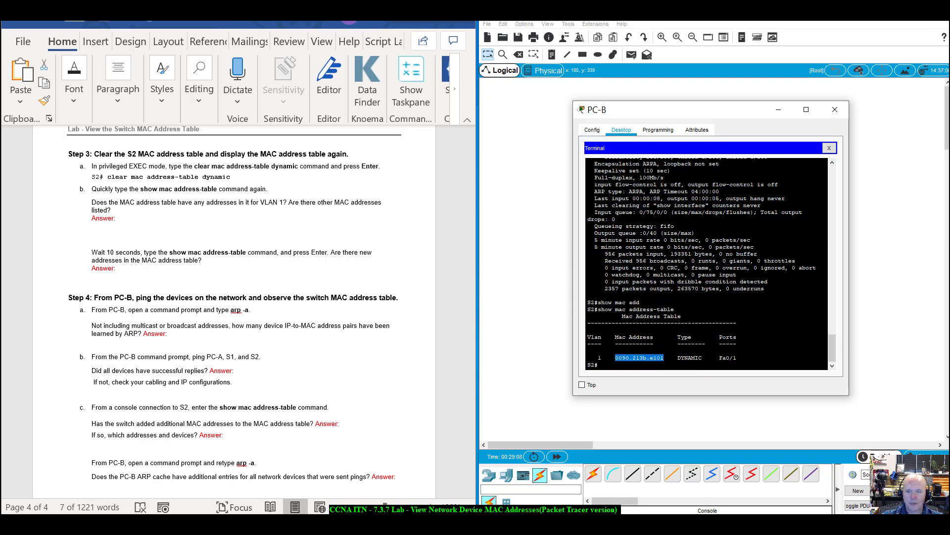
left_click(599, 364)
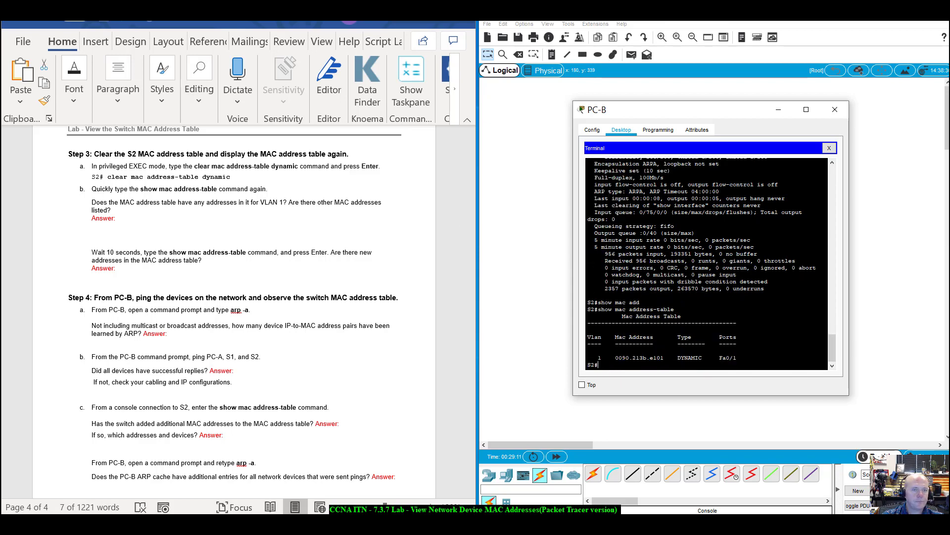
type("clear m")
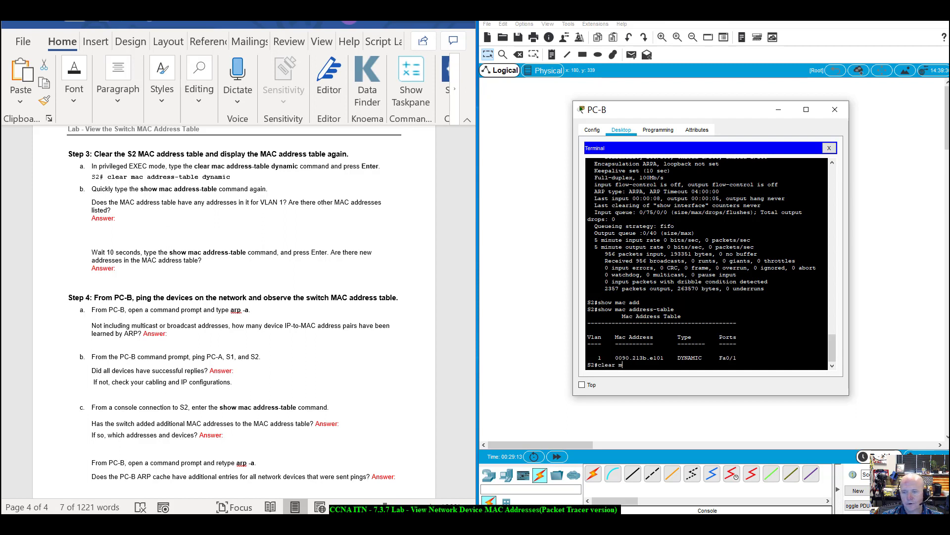
type("ac add")
key("Tab")
type("dy")
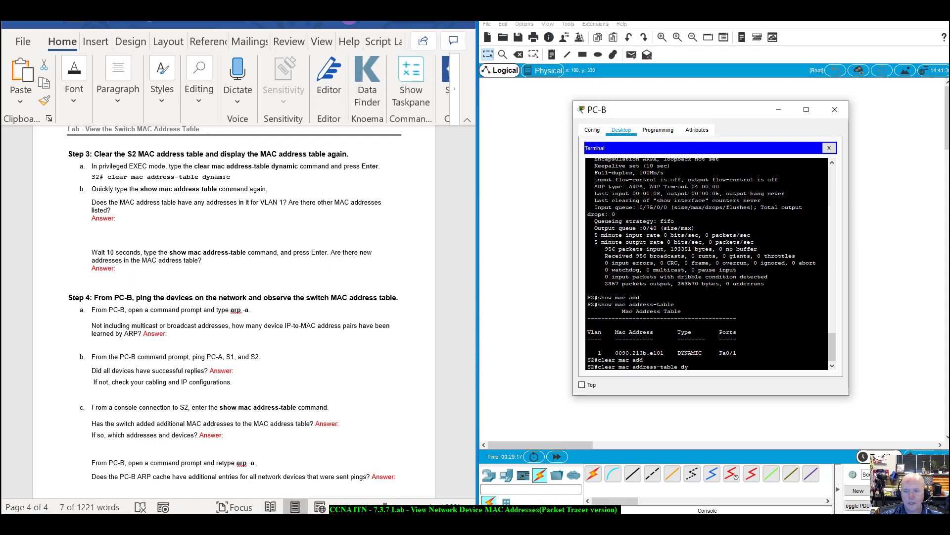
type("namic")
key("Return")
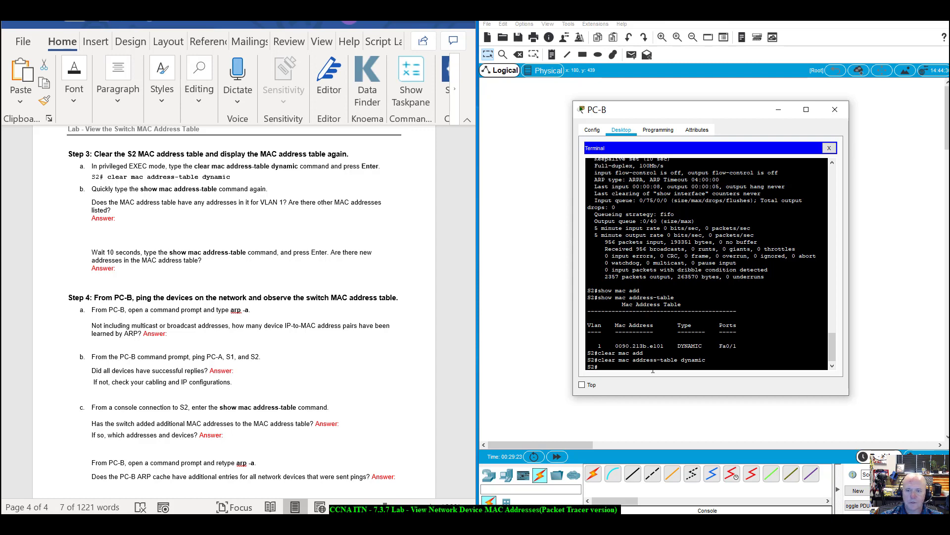
Repeat the clear and show mac address-table until S2's table is empty, marking the old 0090.213b.e101 entry.
key("Up")
key("Up")
key("Return")
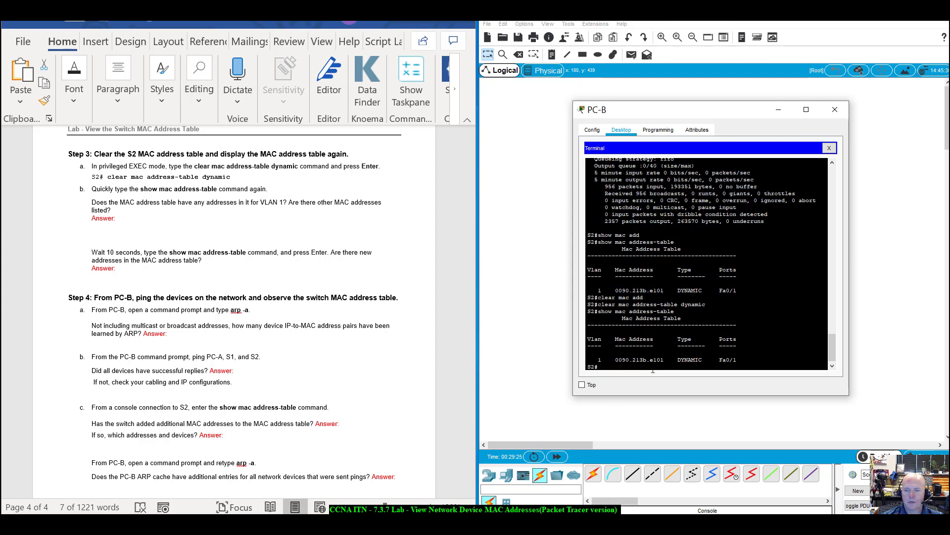
key("Up")
key("Up")
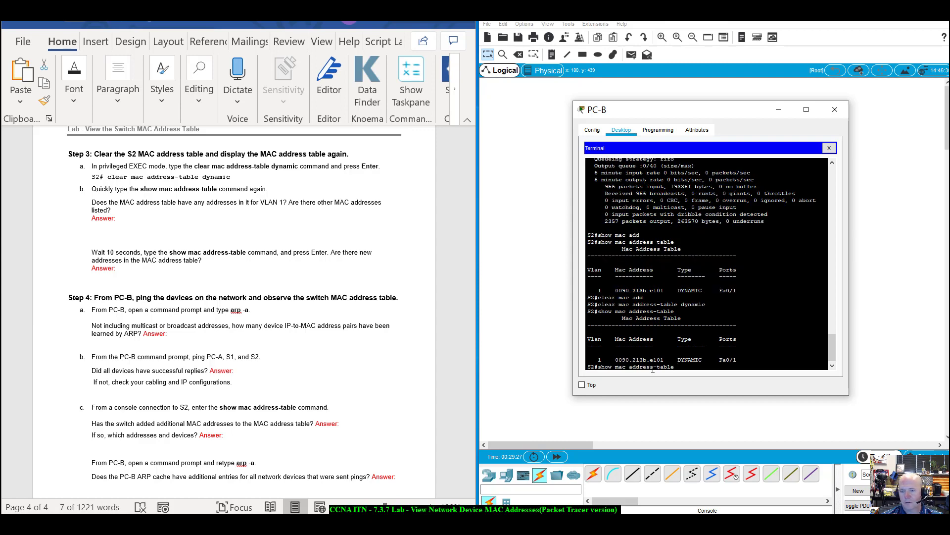
key("Return")
key("Up")
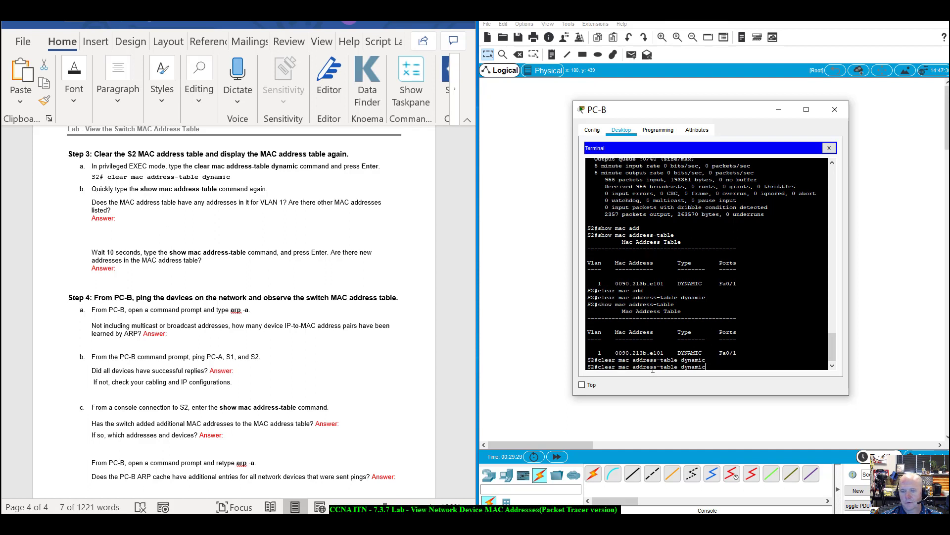
key("Return")
key("Up")
key("Up")
key("Return")
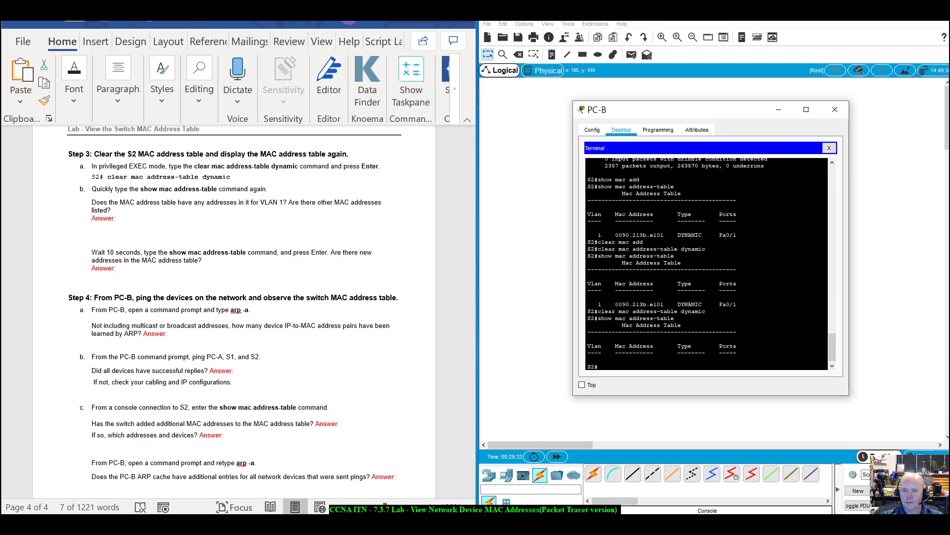
left_click_drag(590, 352, 676, 355)
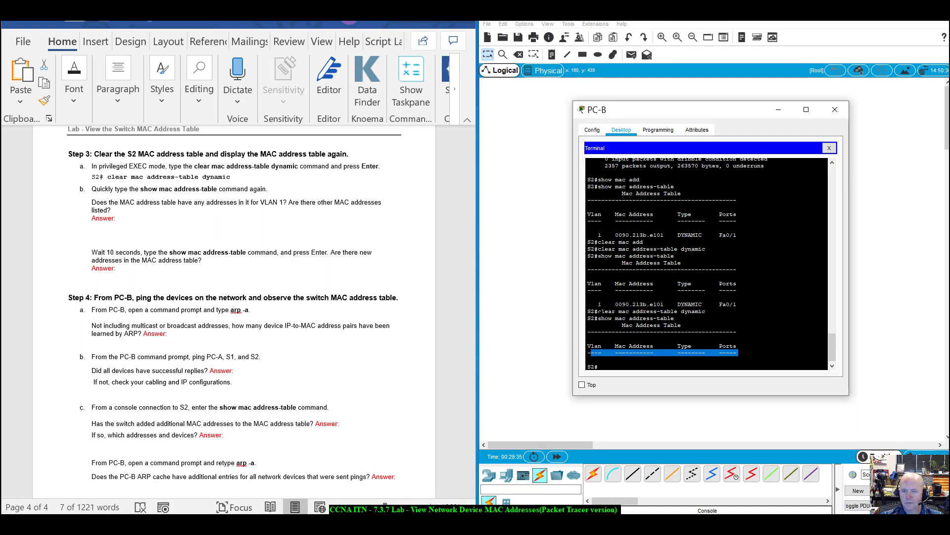
left_click_drag(598, 304, 710, 304)
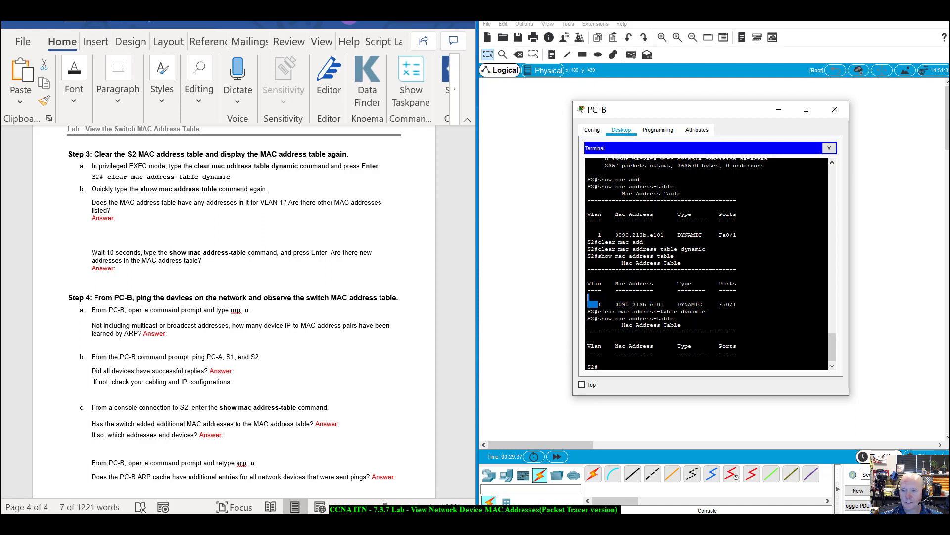
left_click_drag(598, 304, 737, 304)
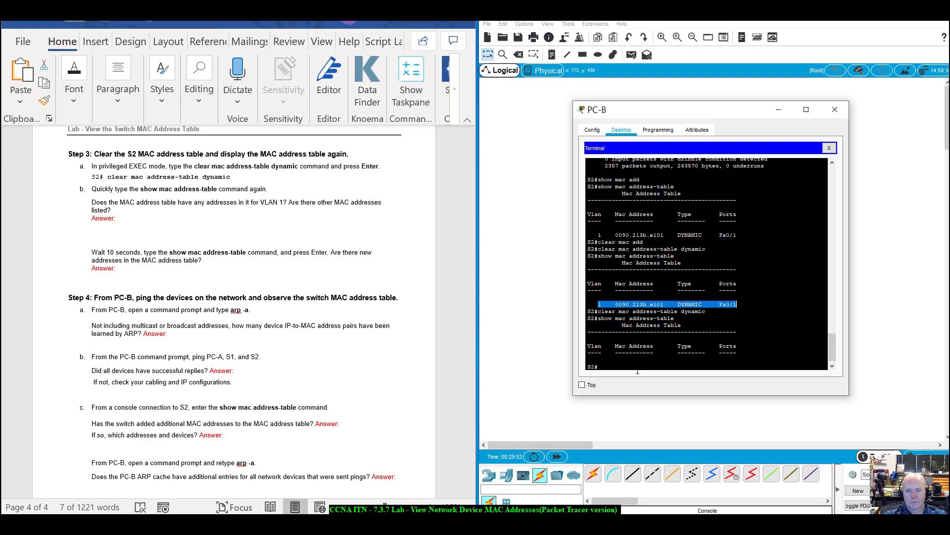
left_click(599, 366)
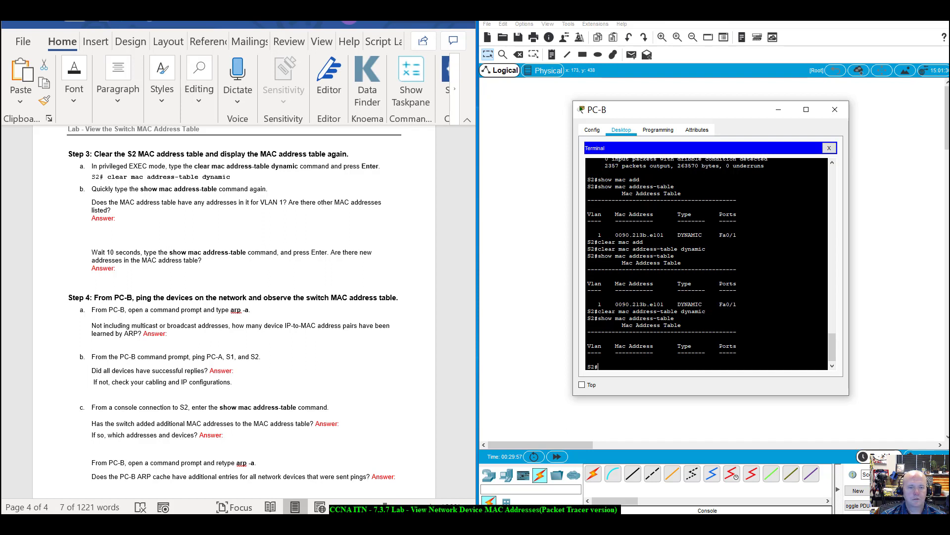
Rerun show mac address-table on S2, showing 0090.213b.e101 relearned dynamically on Fa0/1.
key("Up")
key("Return")
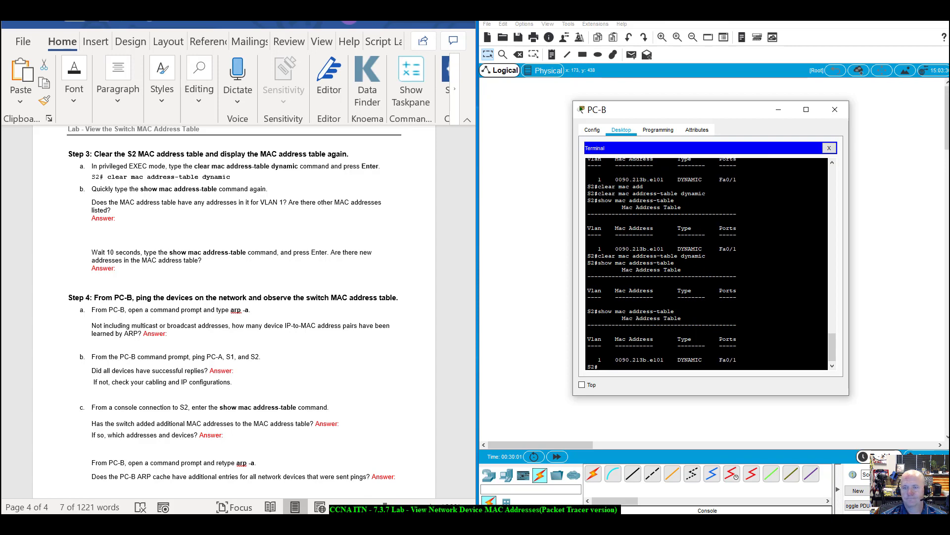
scroll(706, 263, "up", 3)
scroll(676, 316, "up", 4)
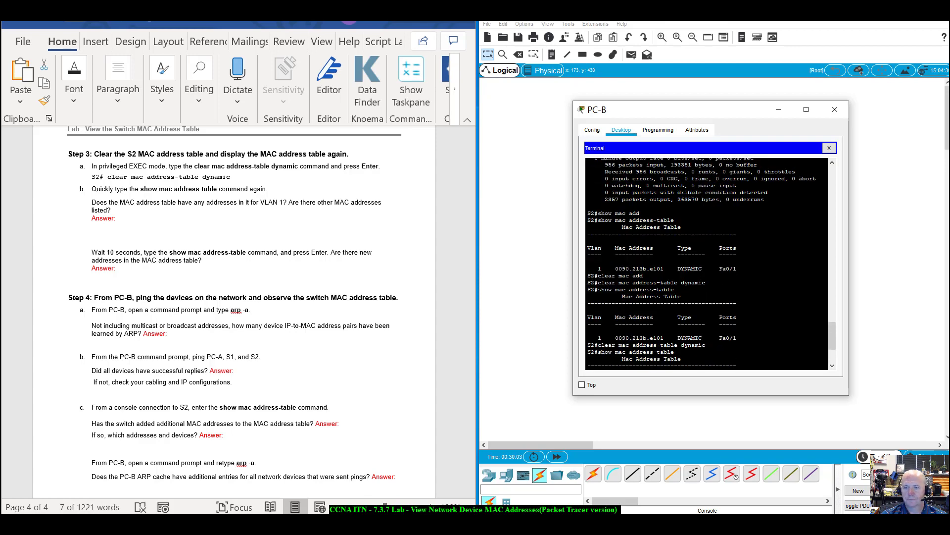
scroll(676, 316, "down", 7)
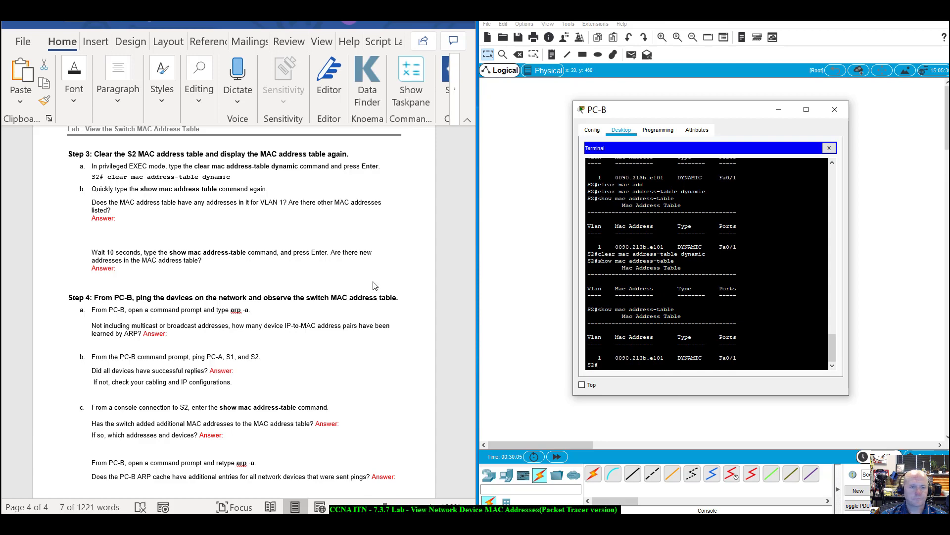
scroll(165, 251, "down", 4)
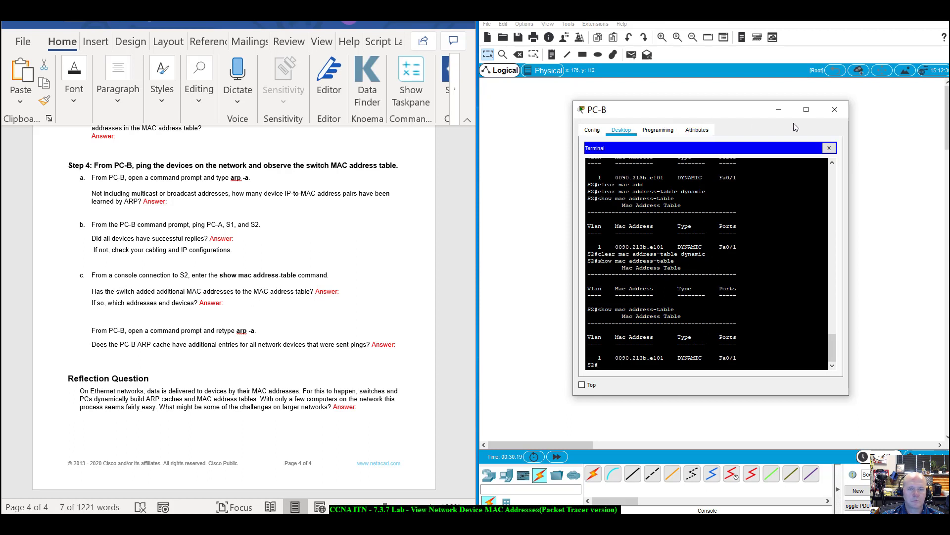
Close S2's terminal and open PC-B's Command Prompt.
left_click(835, 108)
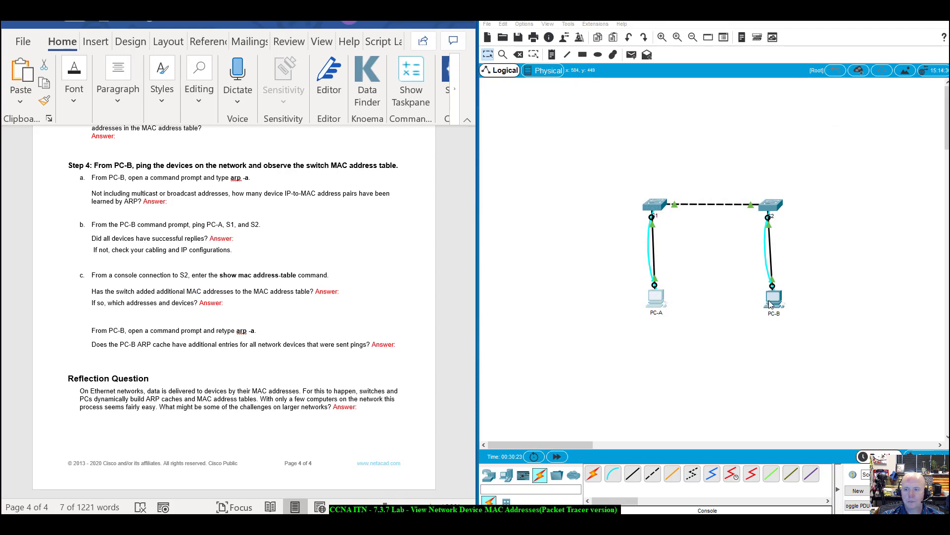
left_click(769, 303)
left_click_drag(462, 109, 728, 170)
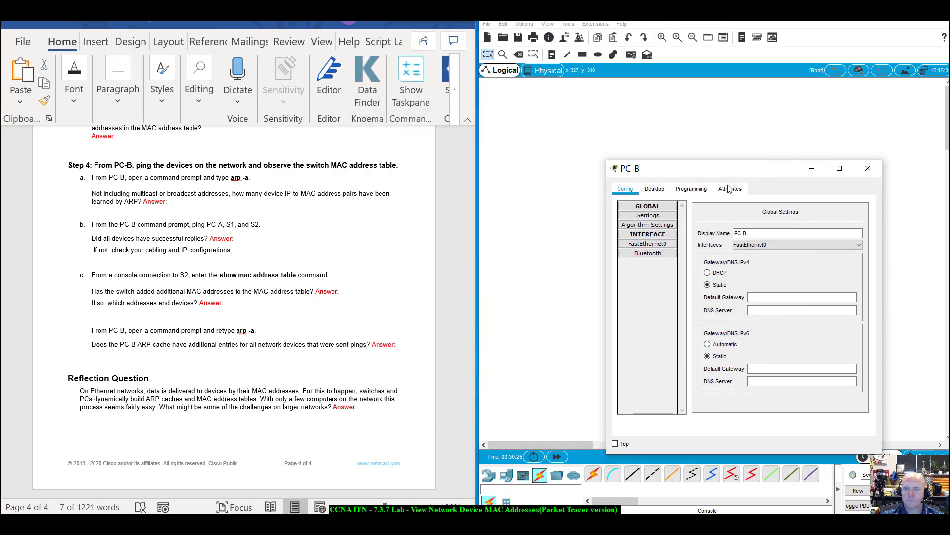
left_click(653, 189)
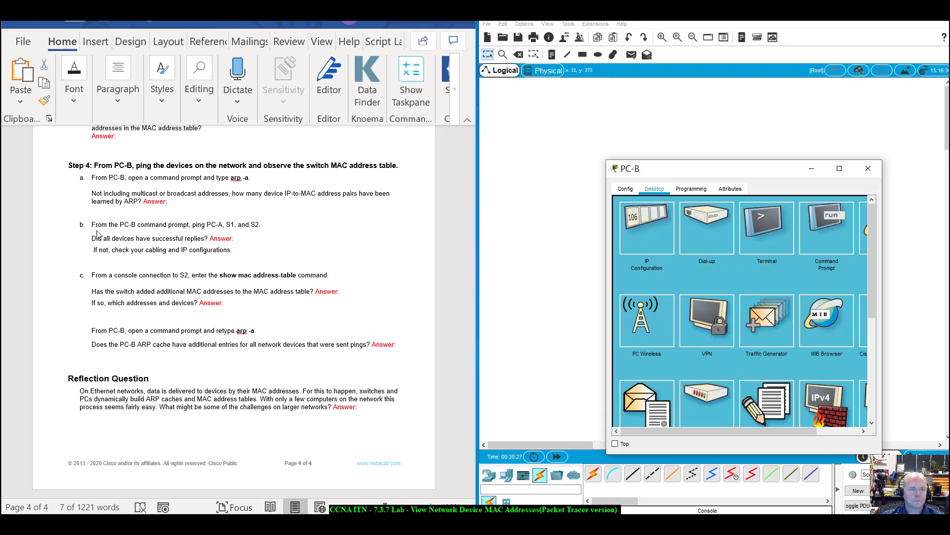
left_click(842, 217)
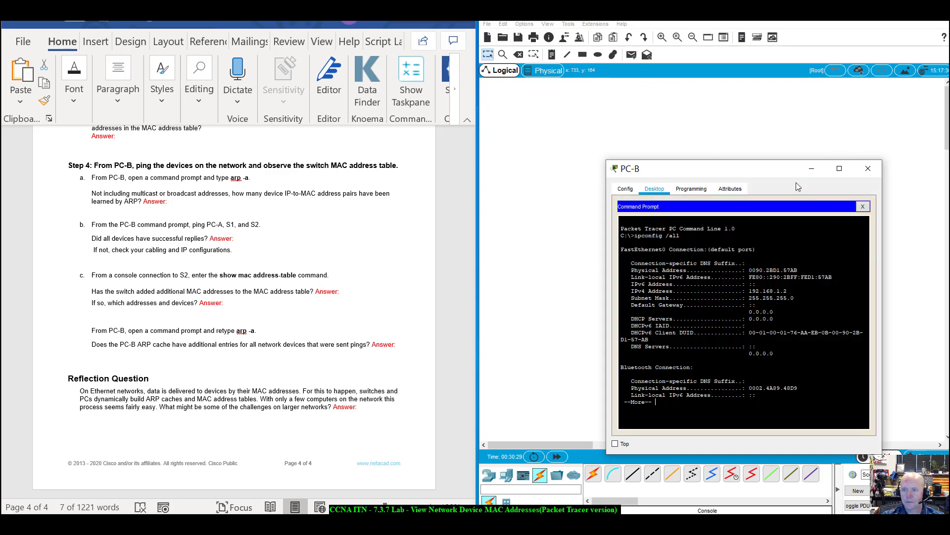
left_click_drag(774, 169, 759, 137)
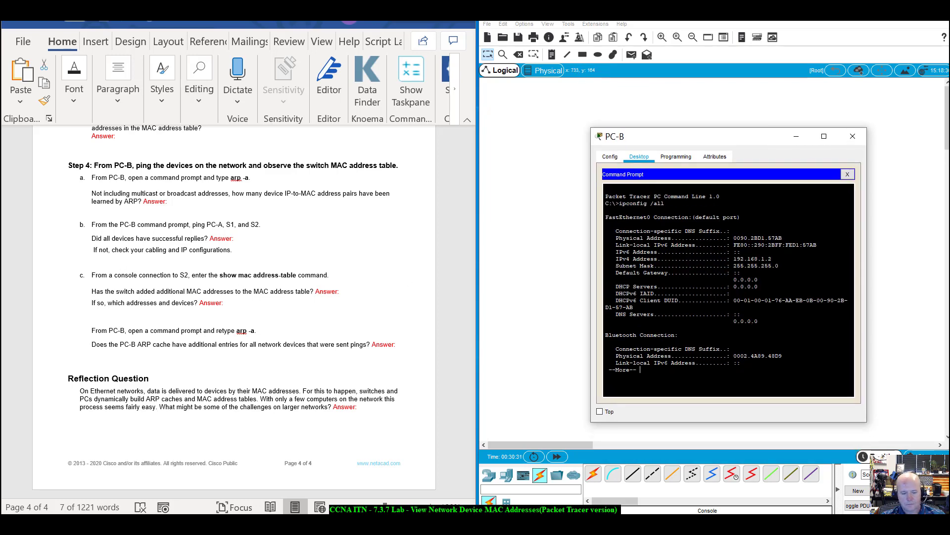
Stop the paged output and run arp -a on PC-B, which reports No ARP Entries Found.
key("ctrl+c")
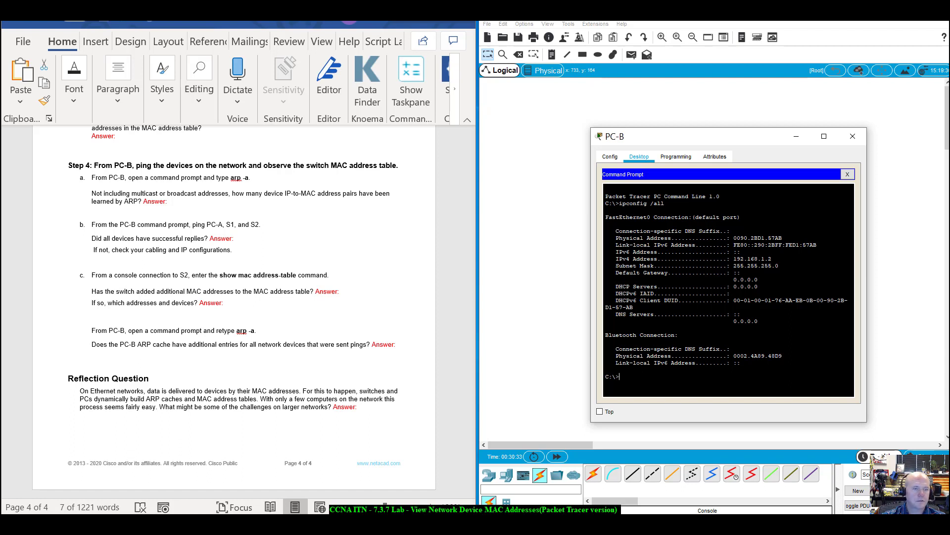
type("arp")
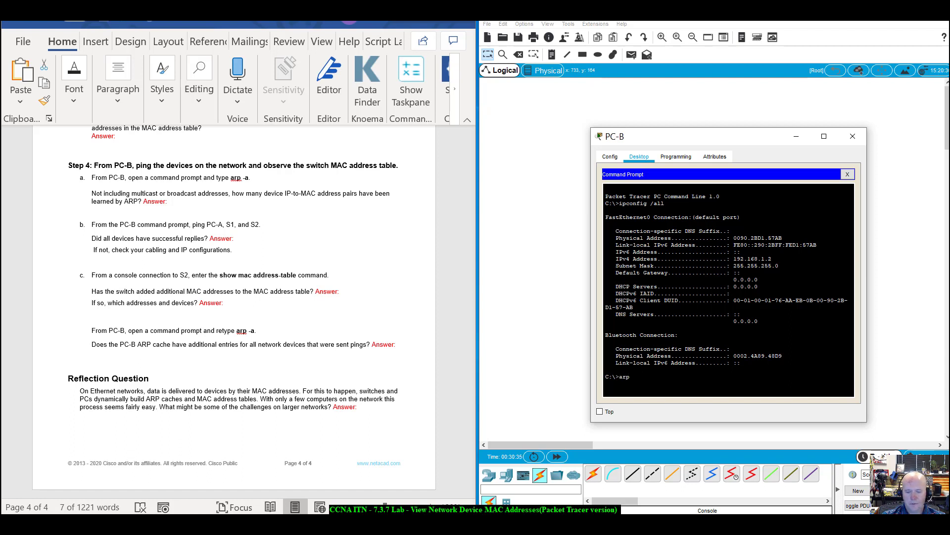
type(" -a")
key("Return")
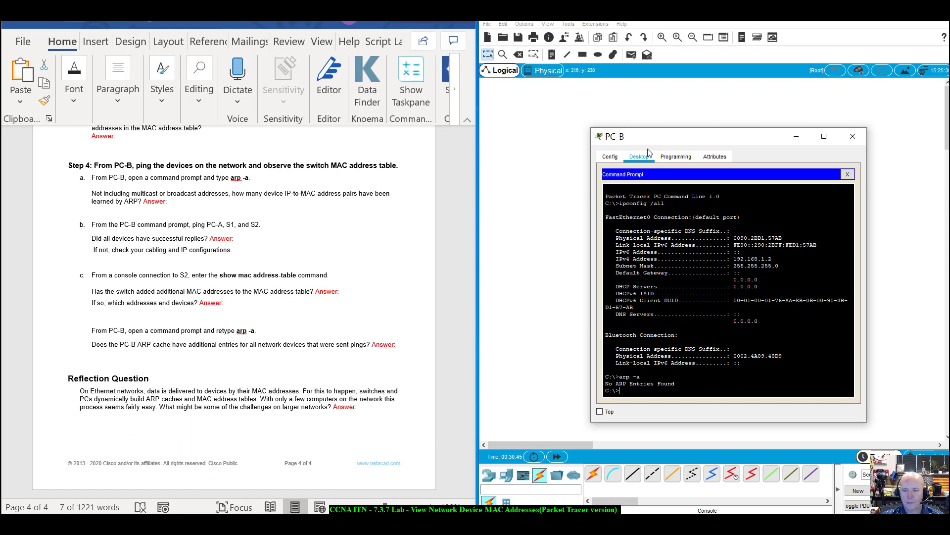
left_click_drag(680, 140, 680, 125)
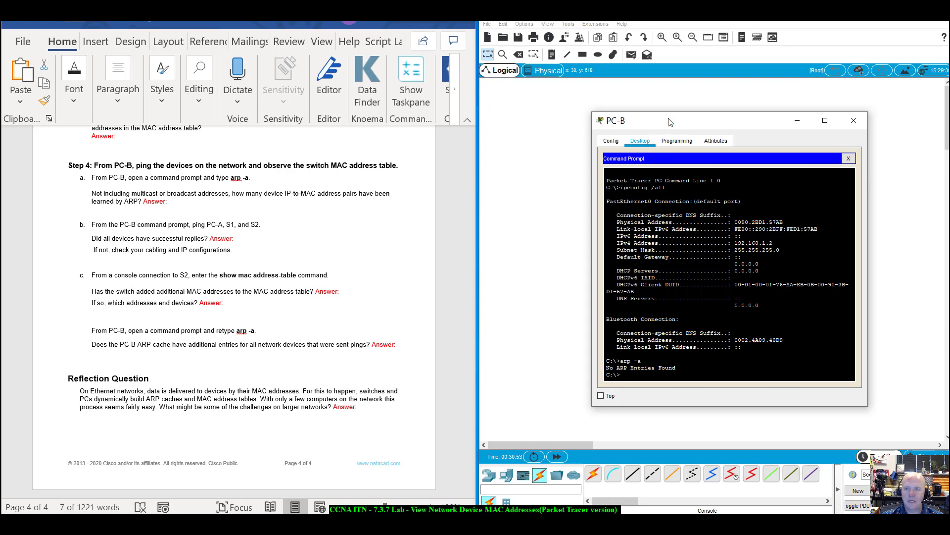
left_click_drag(669, 122, 635, 118)
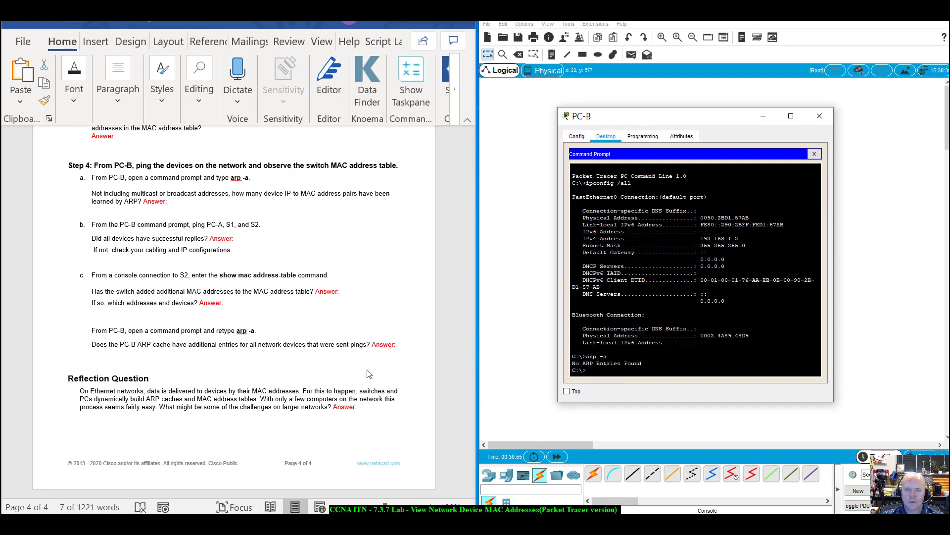
scroll(473, 378, "up", 10)
left_click_drag(469, 399, 461, 207)
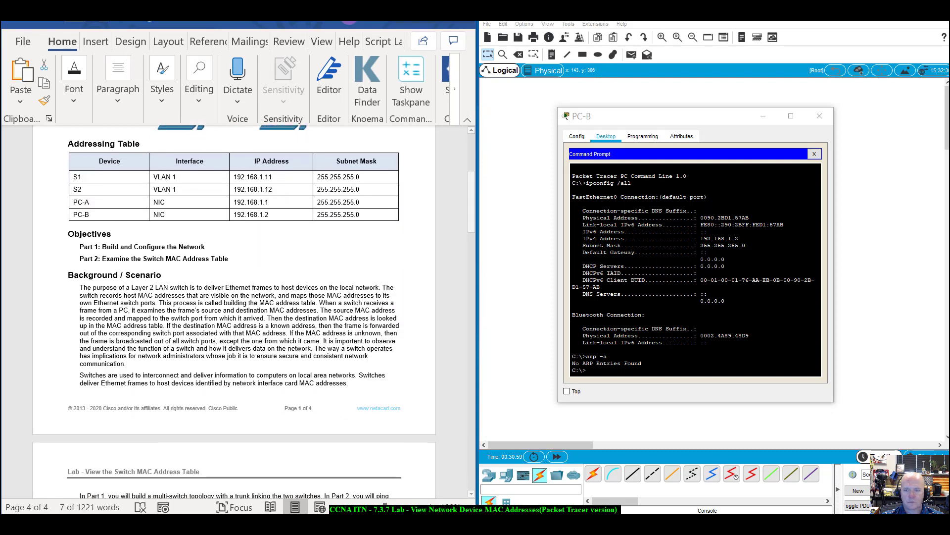
Ping 192.168.1.1, 192.168.1.11 and 192.168.1.12 from PC-B, stopping each with Ctrl+C.
left_click(629, 369)
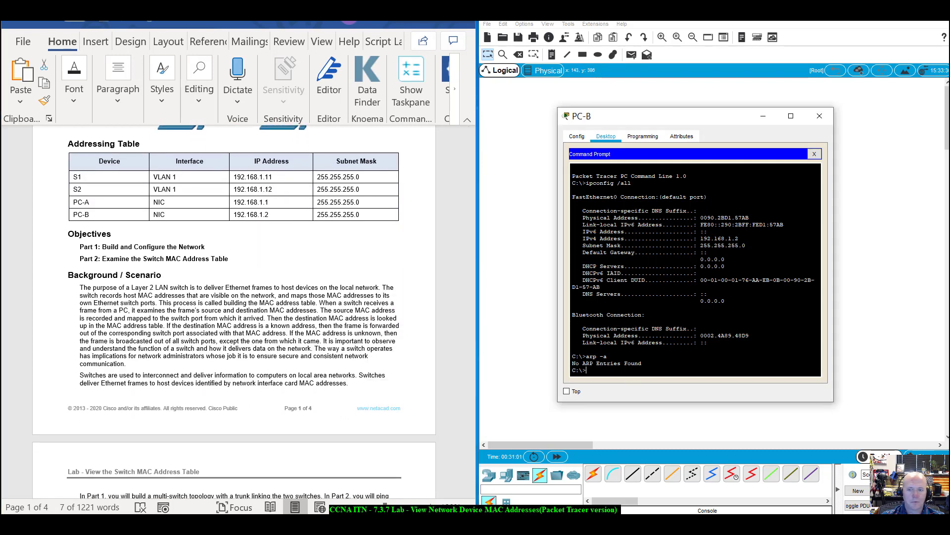
type("ping 1")
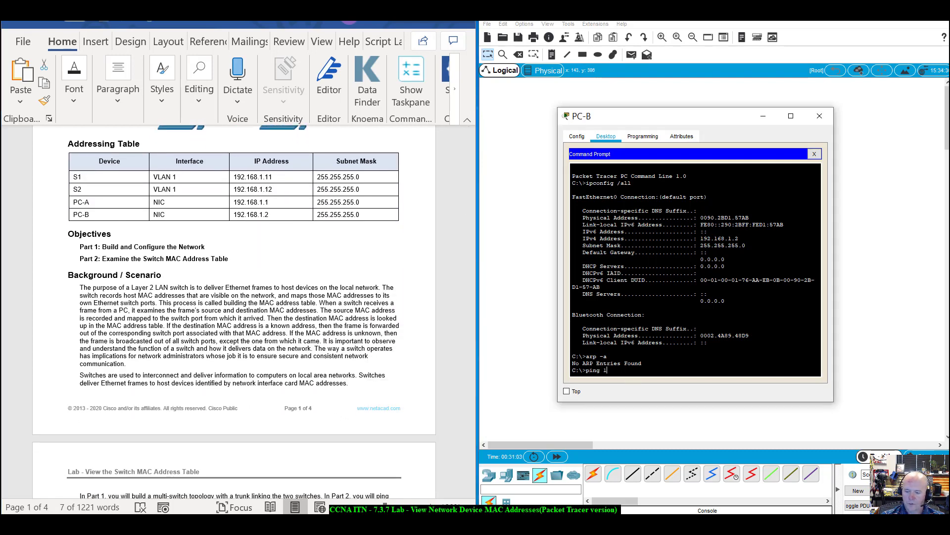
type("92.168.1.")
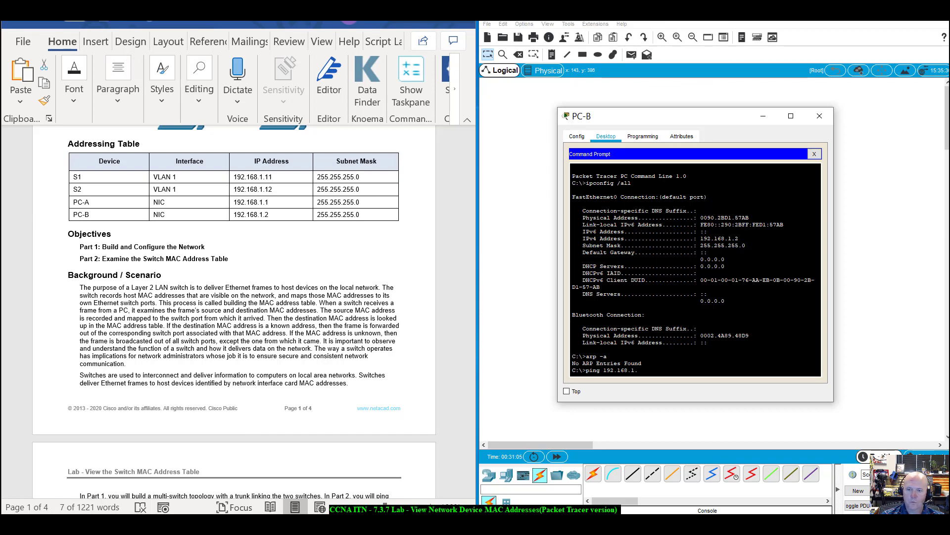
type("1")
key("Return")
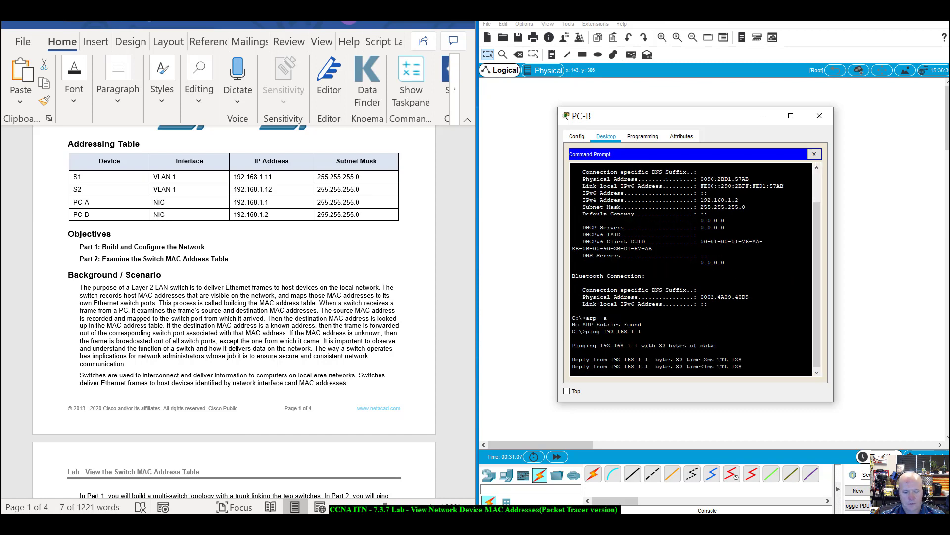
key("ctrl+c")
key("Up")
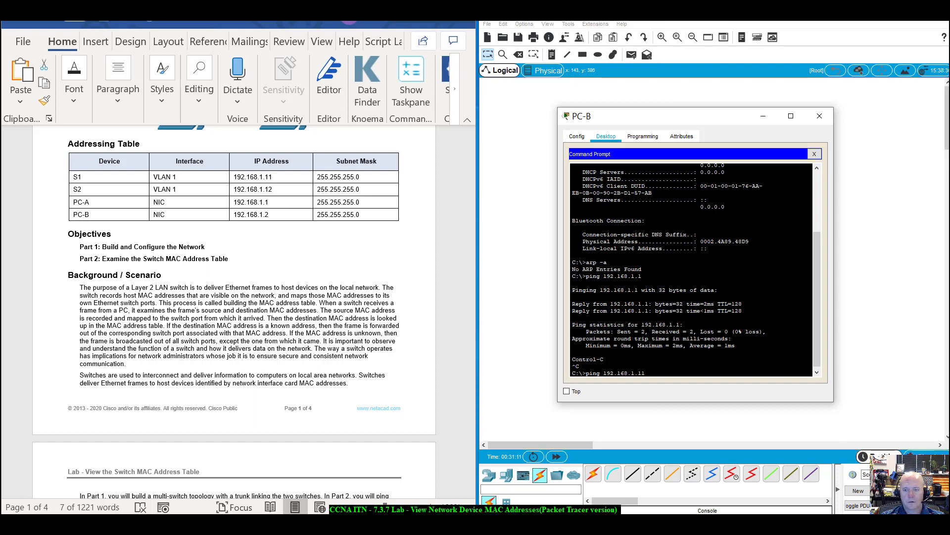
type("1")
key("Return")
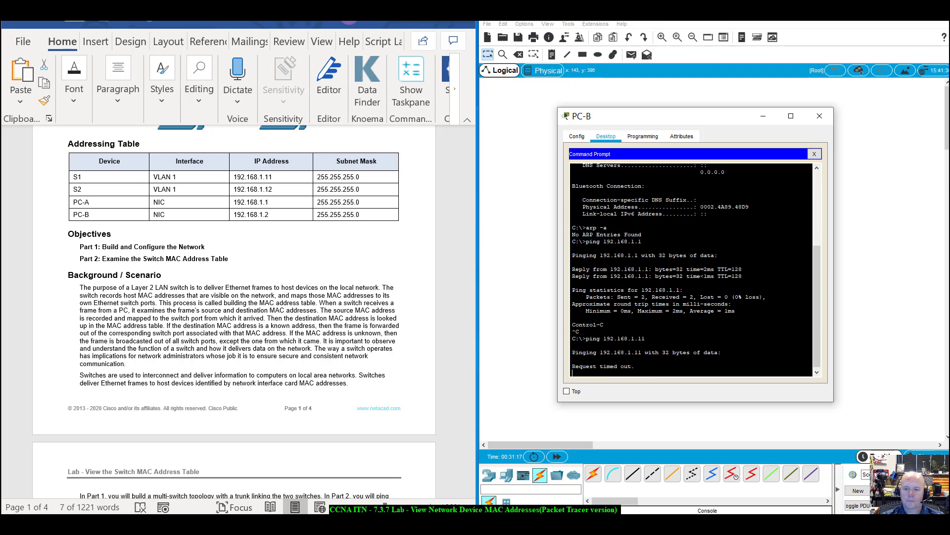
key("ctrl+c")
key("Up")
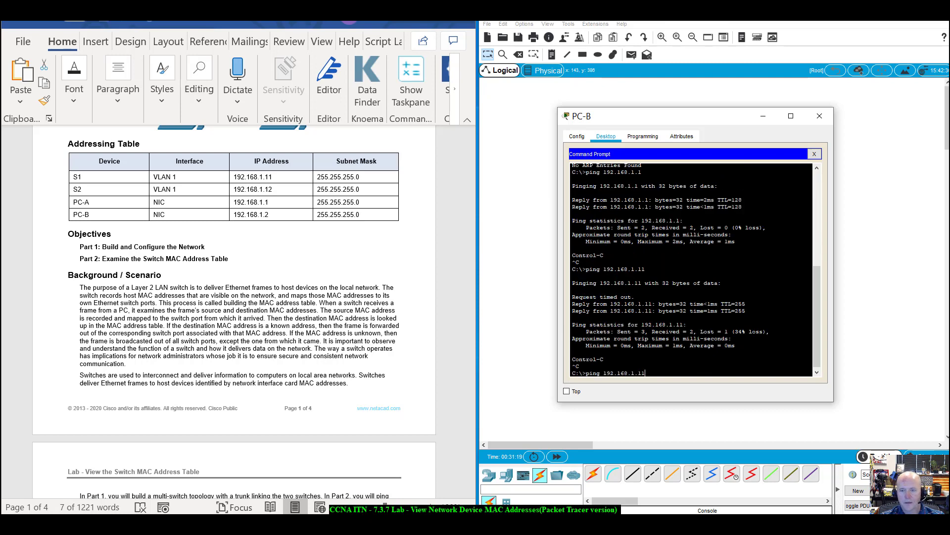
key("Return")
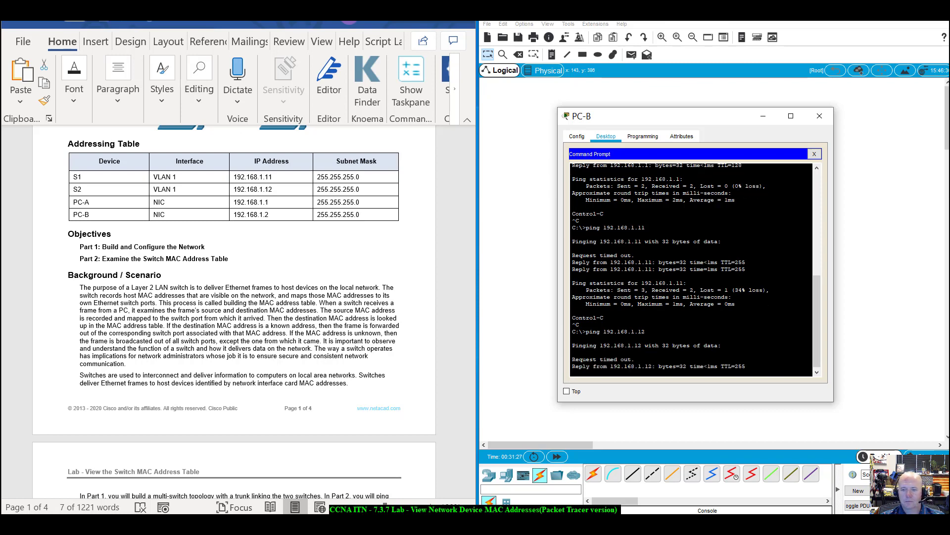
key("ctrl+c")
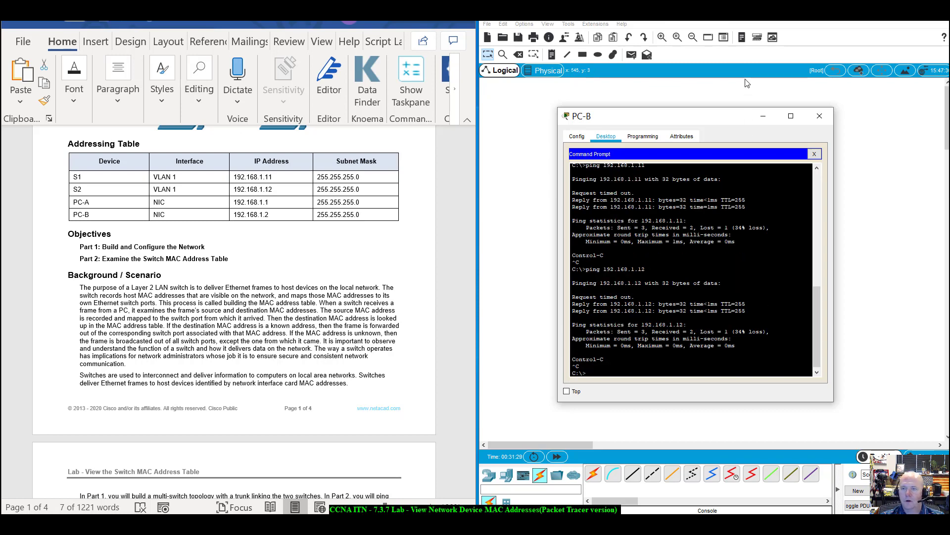
left_click_drag(697, 118, 727, 110)
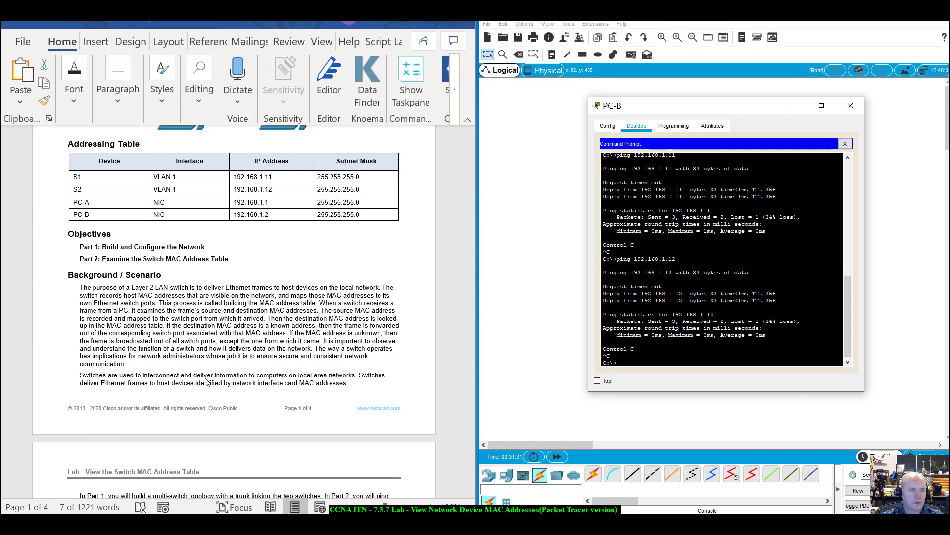
Scroll the Word lab handout to Step 4 and highlight the line about pinging PC-A, S1 and S2.
scroll(207, 382, "down", 10)
scroll(207, 382, "down", 4)
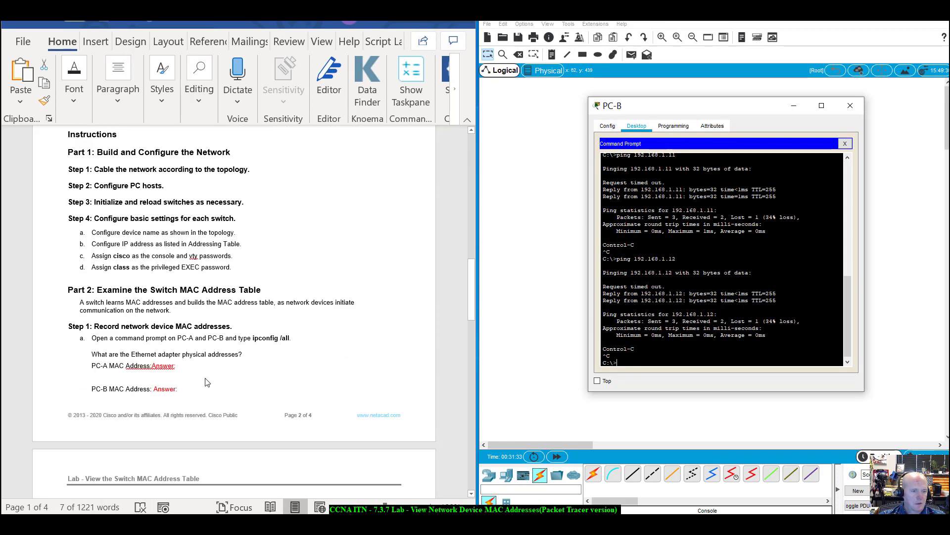
scroll(207, 382, "down", 14)
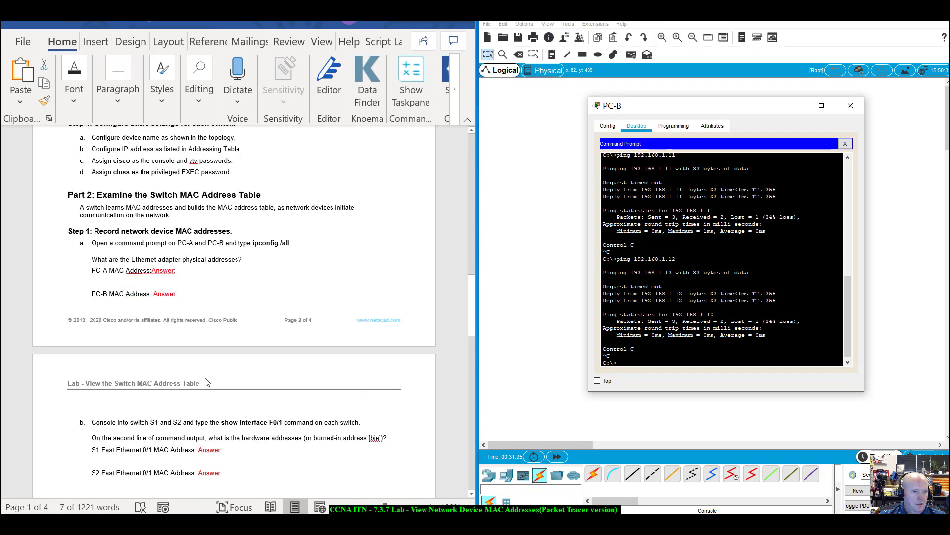
scroll(207, 383, "down", 12)
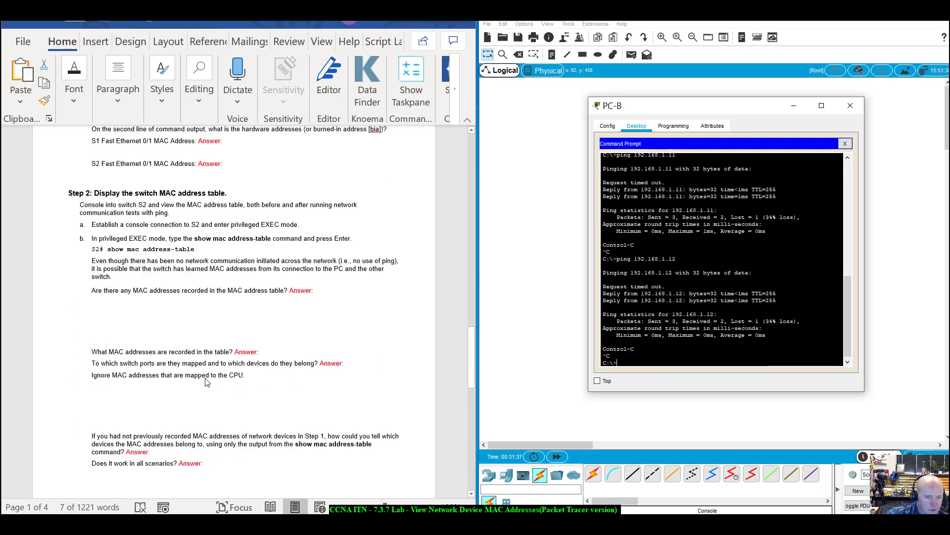
scroll(207, 382, "down", 3)
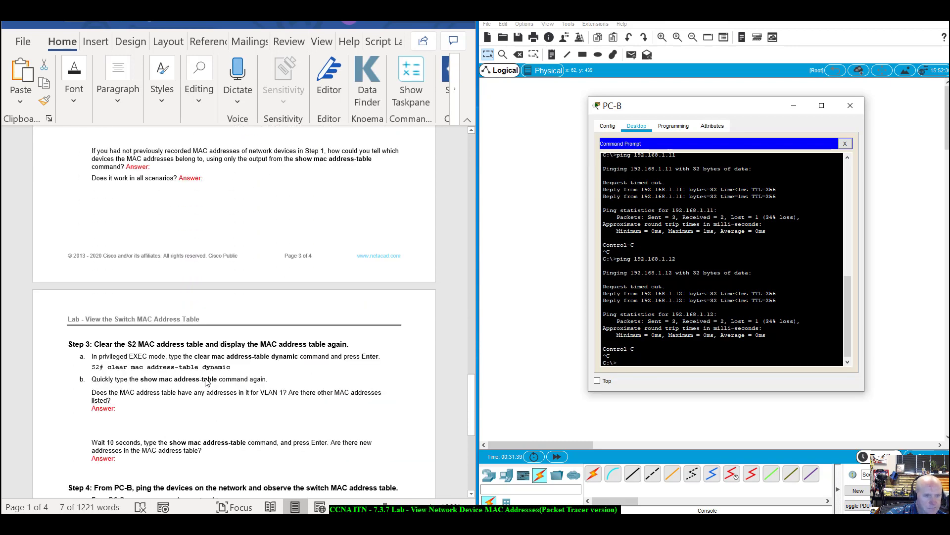
scroll(207, 382, "down", 9)
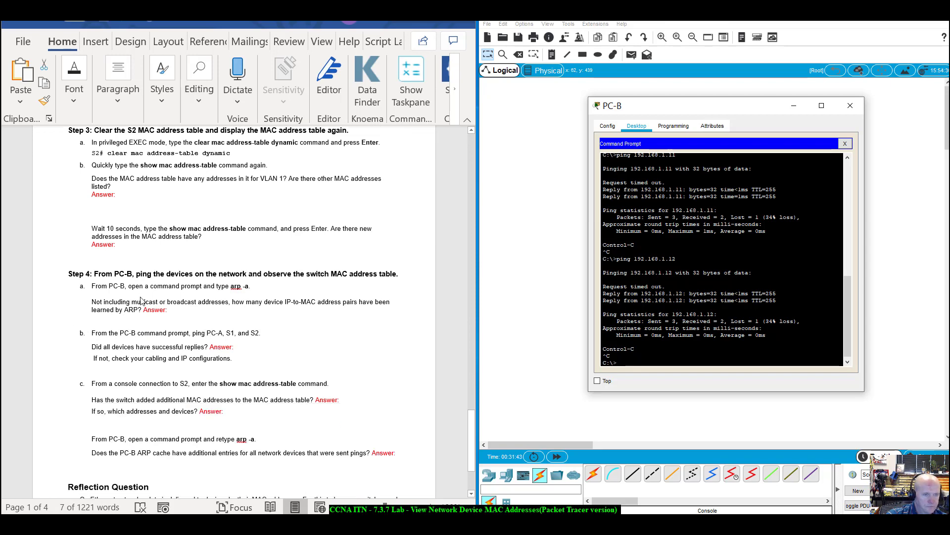
scroll(157, 266, "down", 3)
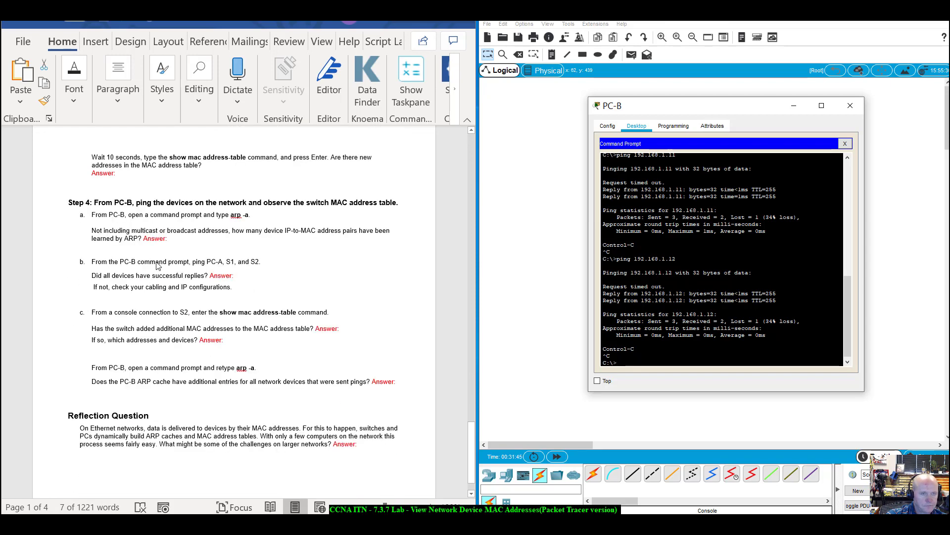
scroll(156, 266, "up", 1)
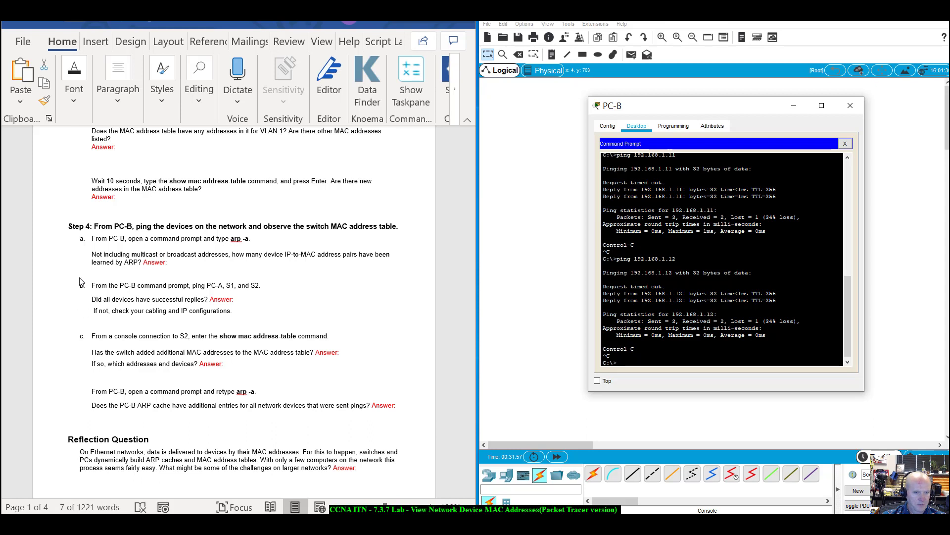
left_click(122, 291)
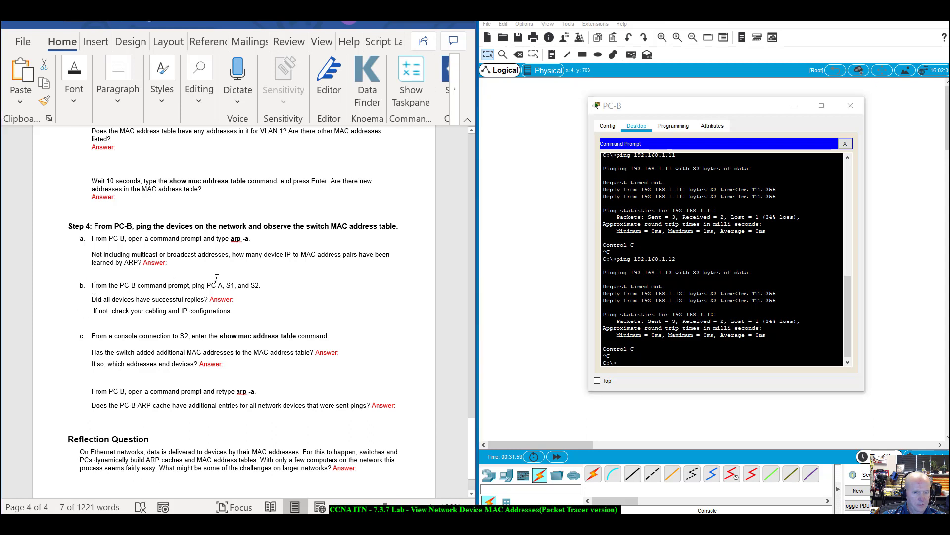
left_click_drag(262, 288, 98, 298)
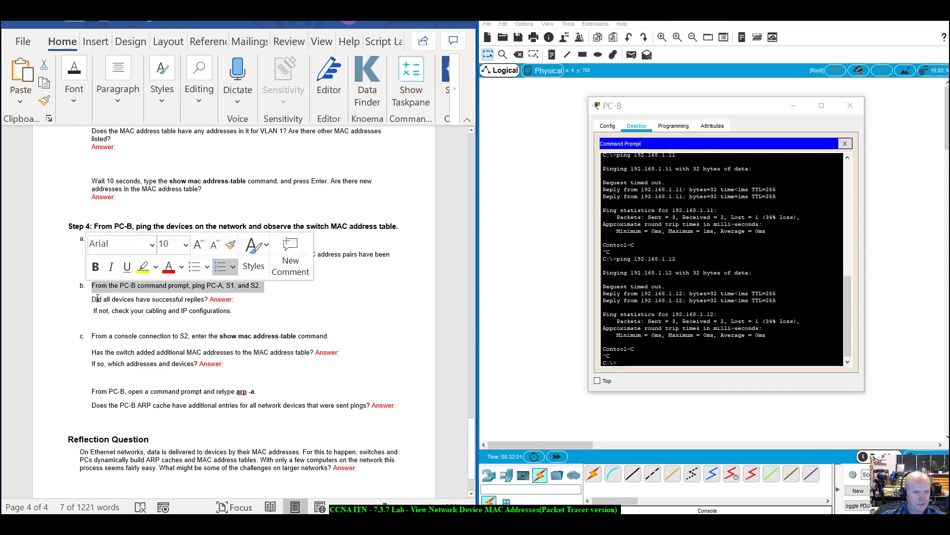
left_click(98, 299)
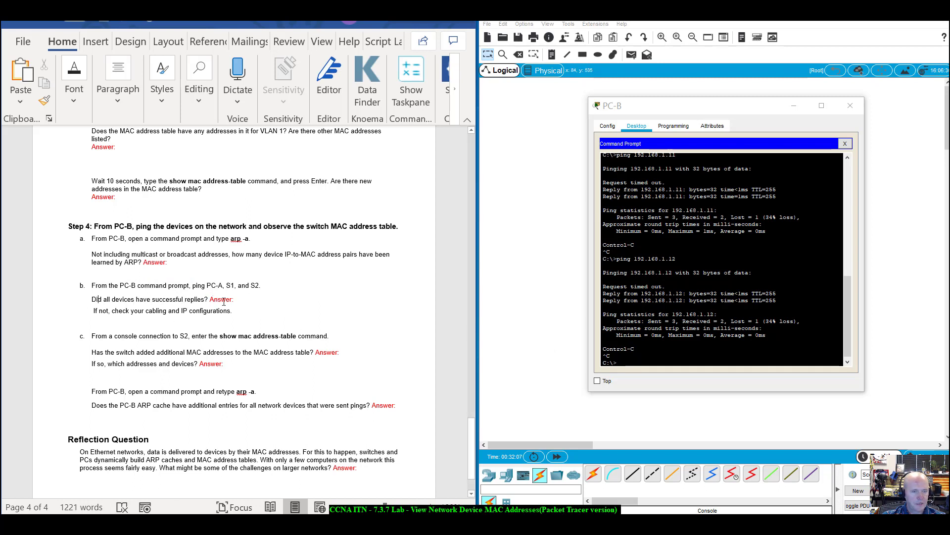
scroll(101, 340, "down", 2)
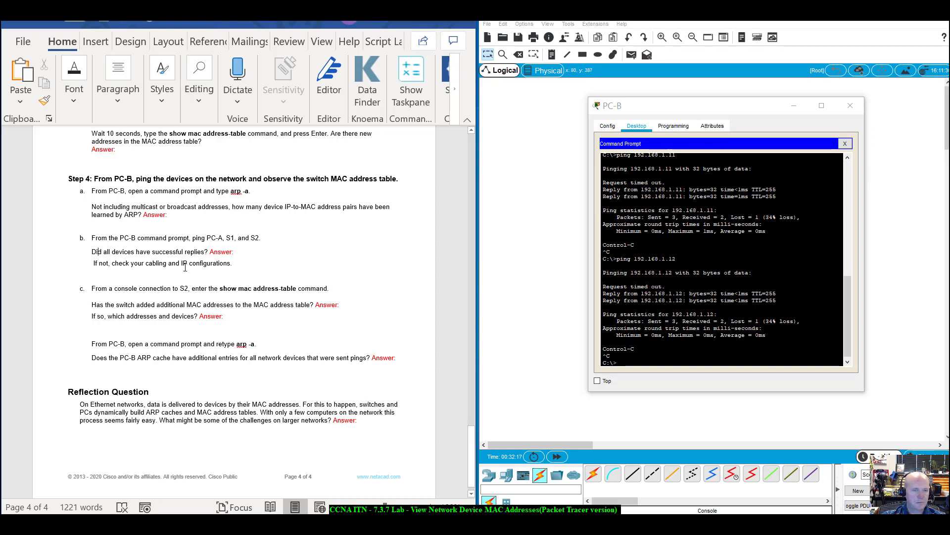
Close PC-B's Command Prompt and connect its Terminal to S2's console.
left_click(846, 144)
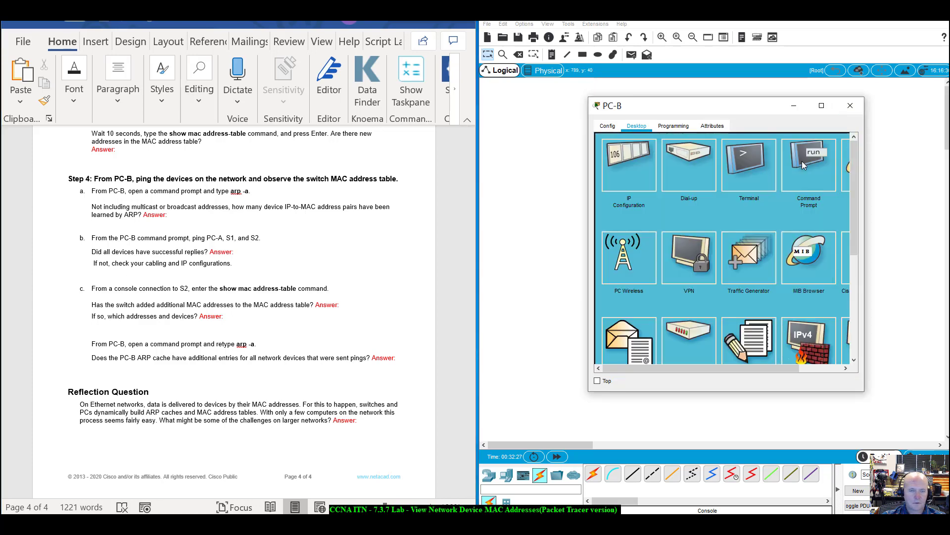
left_click_drag(728, 111, 739, 146)
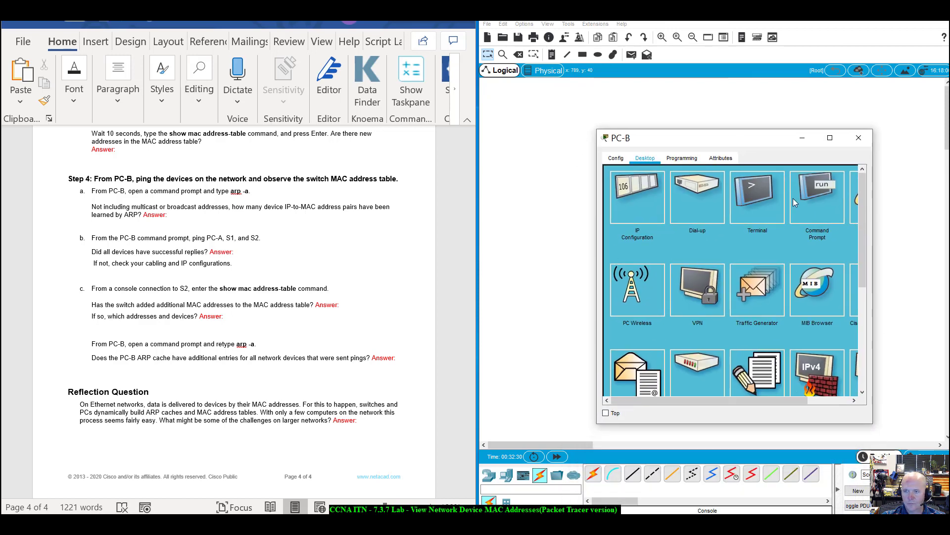
left_click(758, 200)
left_click(839, 269)
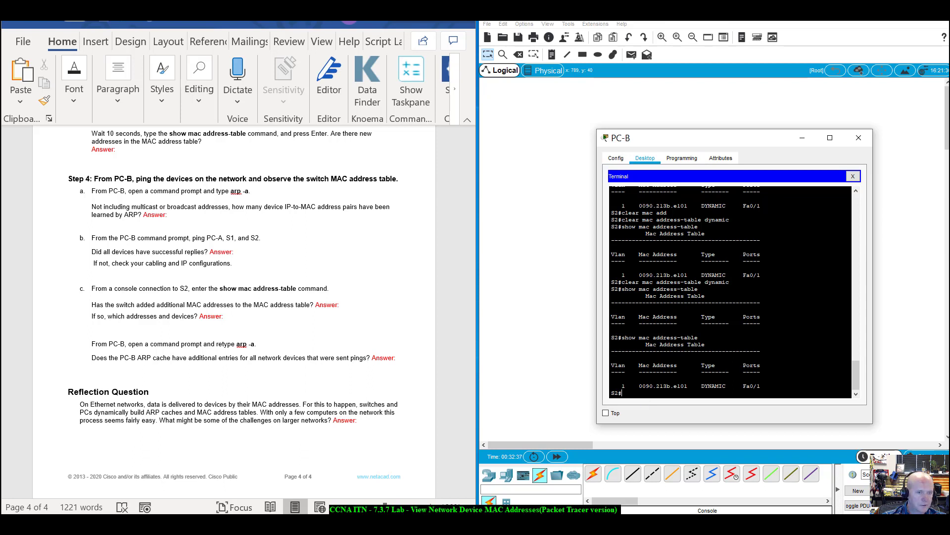
Run show mac address-table on S2, highlighting four entries including 0090.2bd1.57ab on Fa0/18.
type("show ")
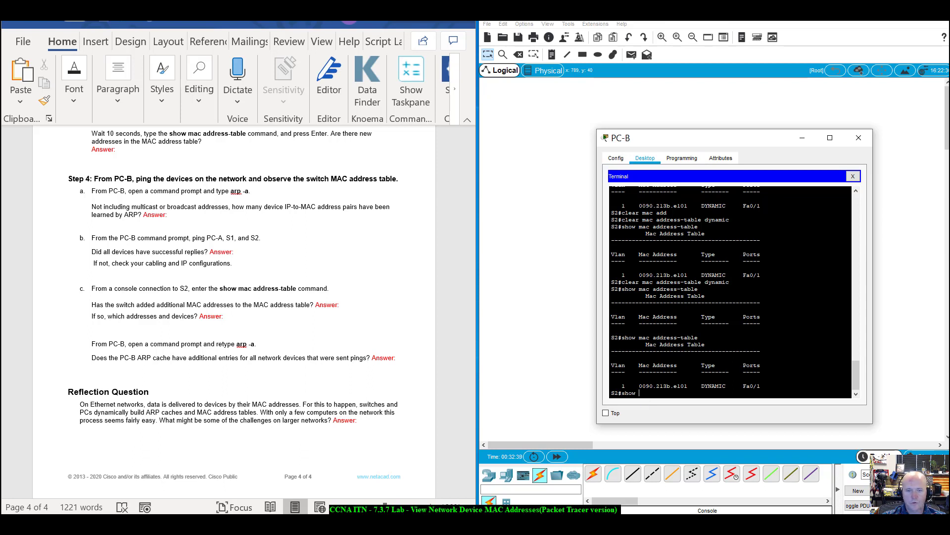
type("mac address-table")
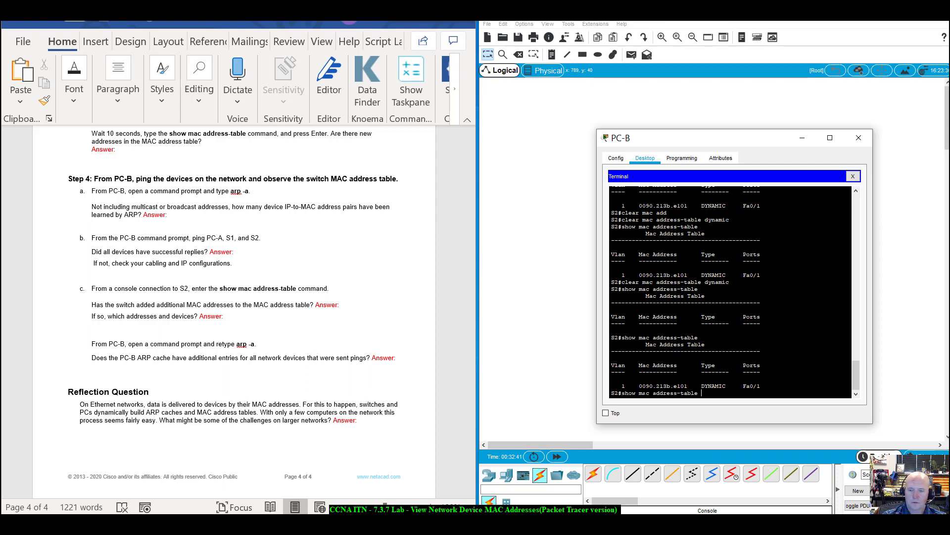
key("Return")
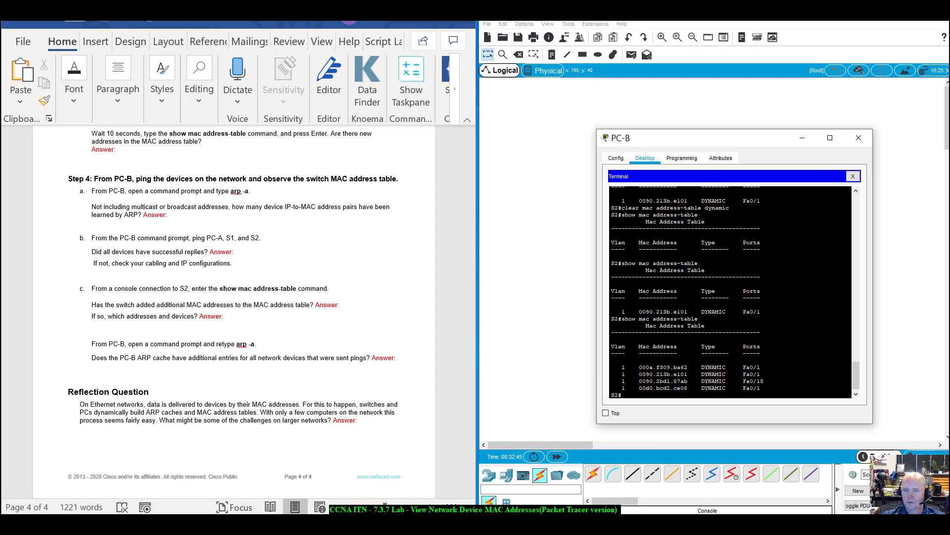
left_click_drag(639, 368, 761, 389)
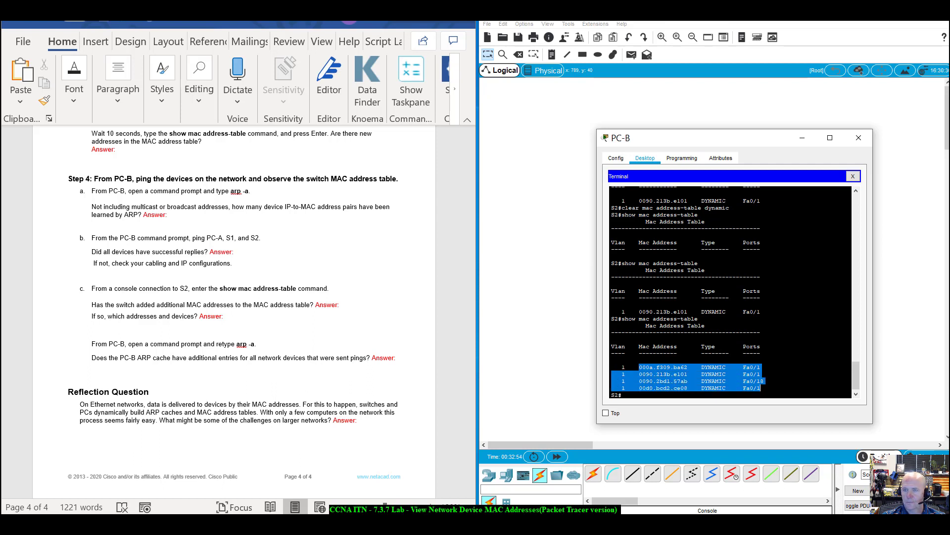
left_click_drag(736, 138, 556, 132)
Reposition the PC-B window, select S2's four MAC table rows, and close the Terminal session.
left_click(823, 342)
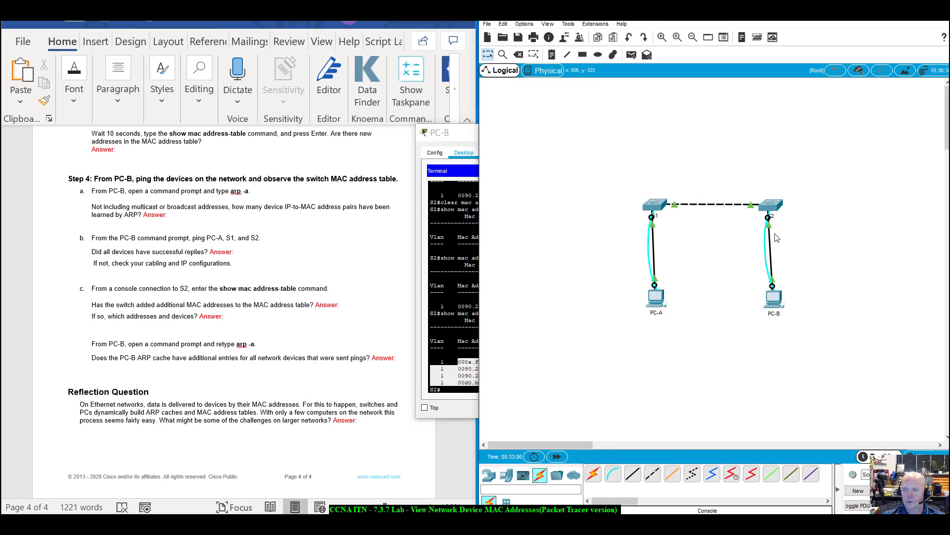
mouse_move(769, 227)
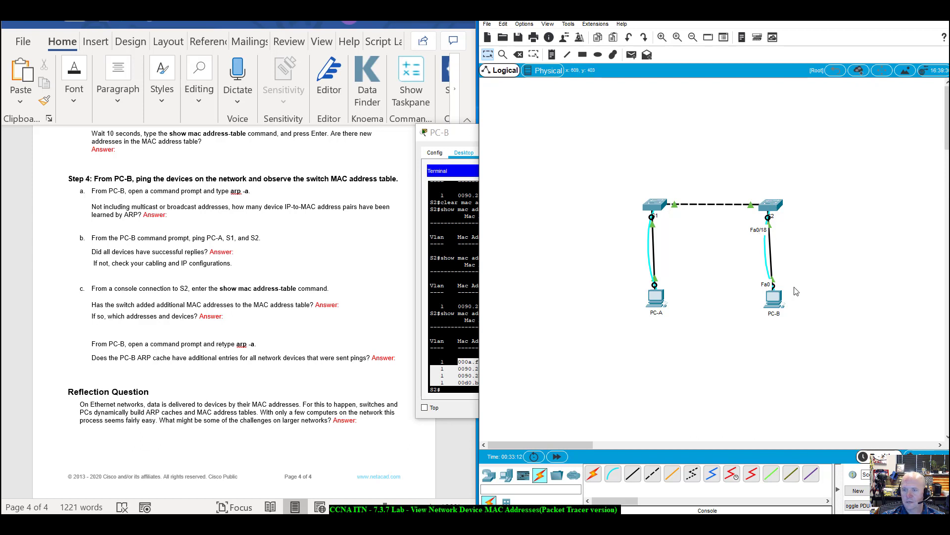
left_click_drag(460, 131, 498, 141)
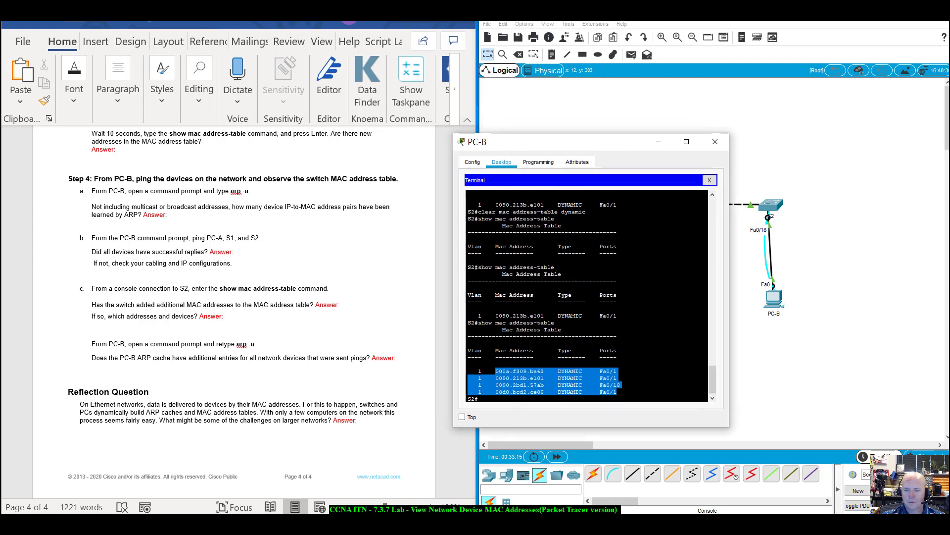
left_click(498, 384)
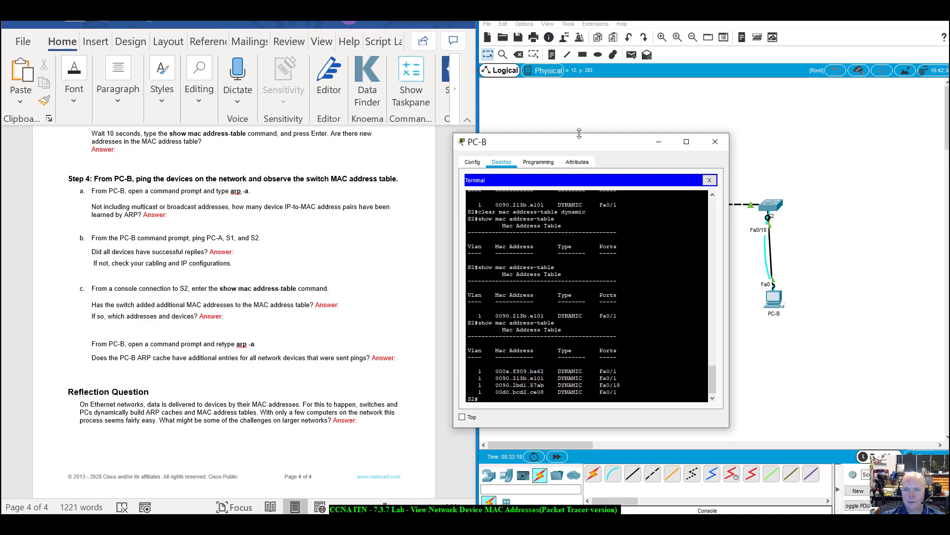
left_click_drag(577, 143, 706, 245)
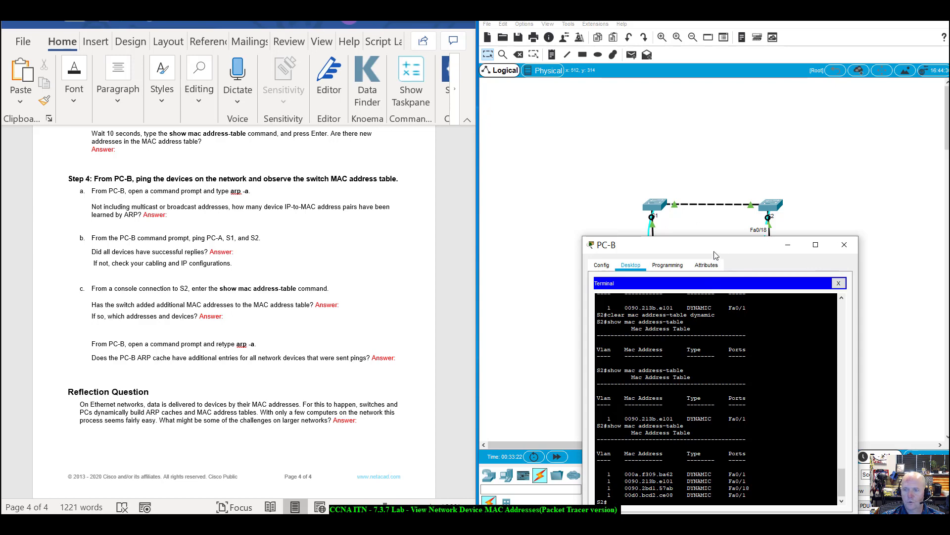
left_click_drag(713, 253, 779, 318)
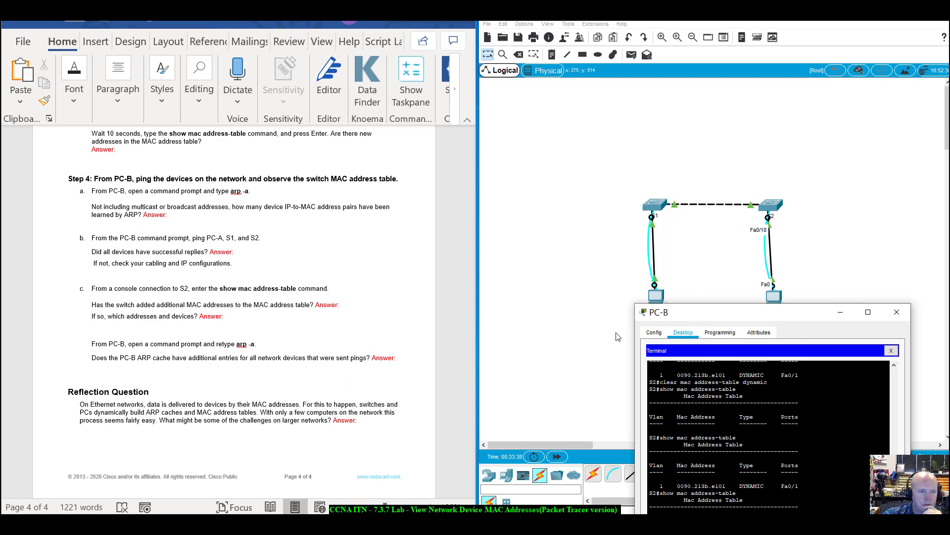
left_click_drag(715, 318, 578, 72)
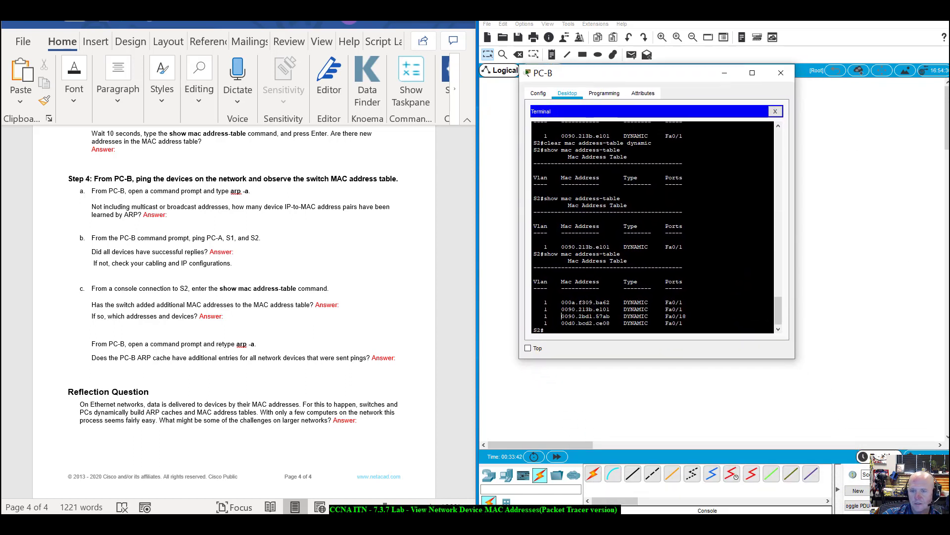
left_click_drag(545, 302, 684, 323)
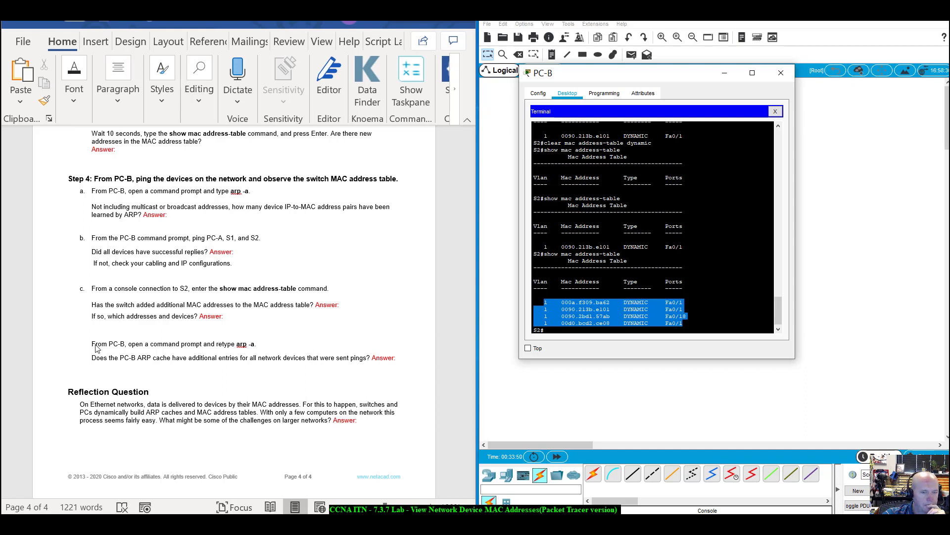
left_click(775, 111)
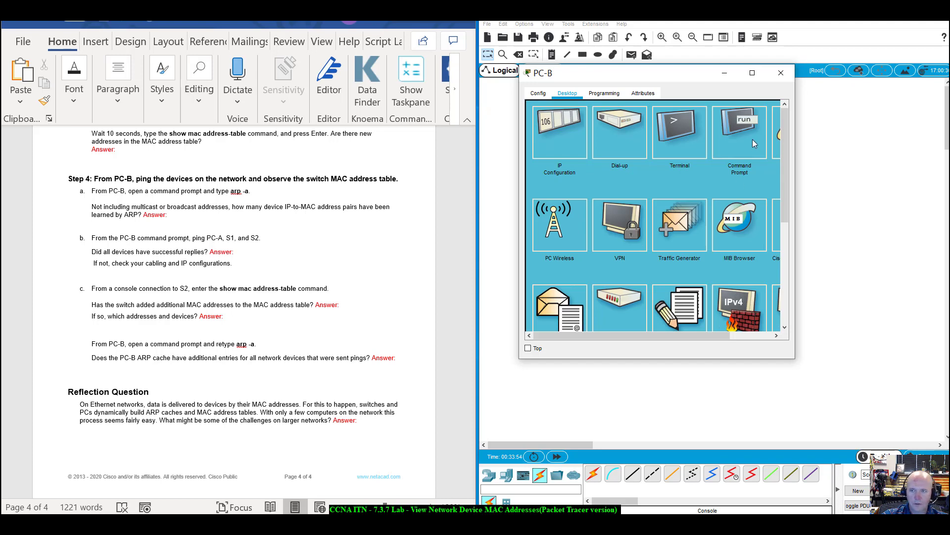
Rerun arp -a on PC-B, listing dynamic entries for 192.168.1.1, 192.168.1.11 and 192.168.1.12.
left_click(749, 124)
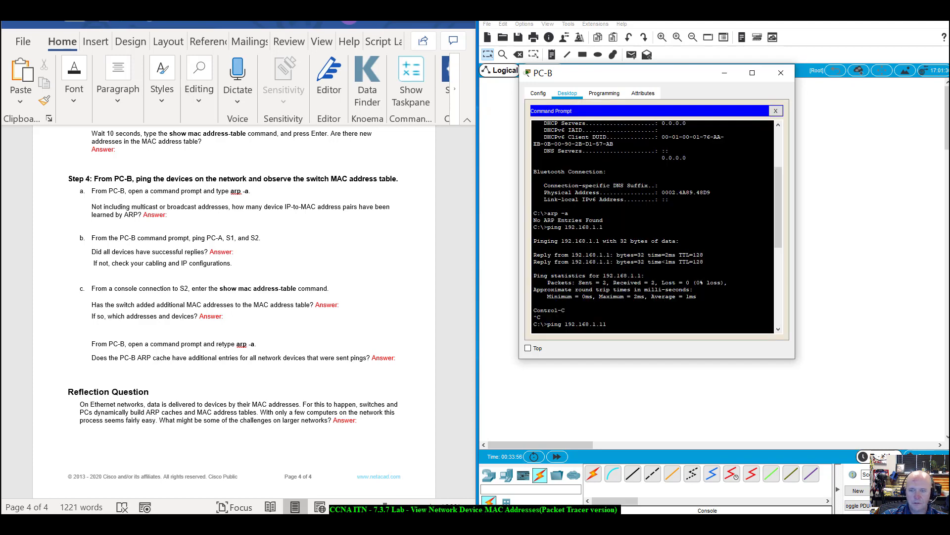
triple_click(602, 325)
left_click(603, 324)
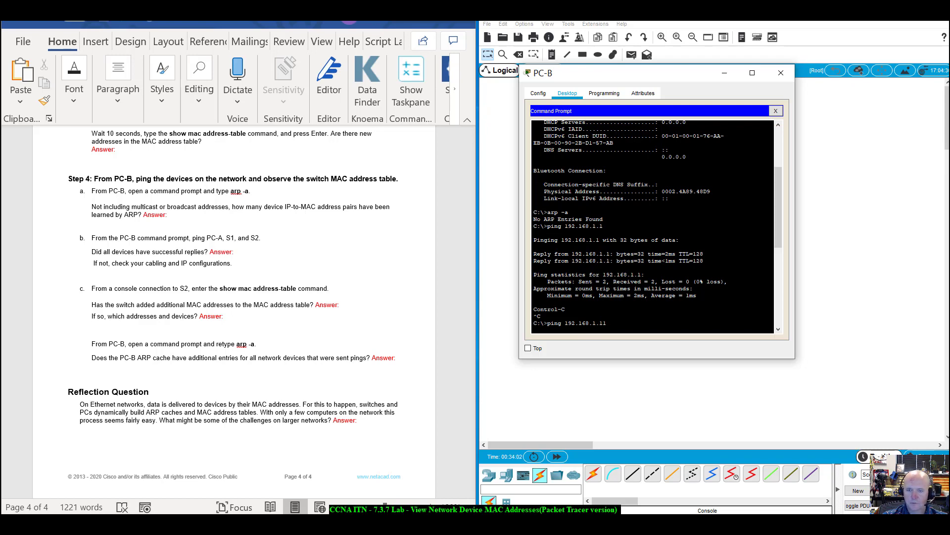
scroll(603, 324, "down", 7)
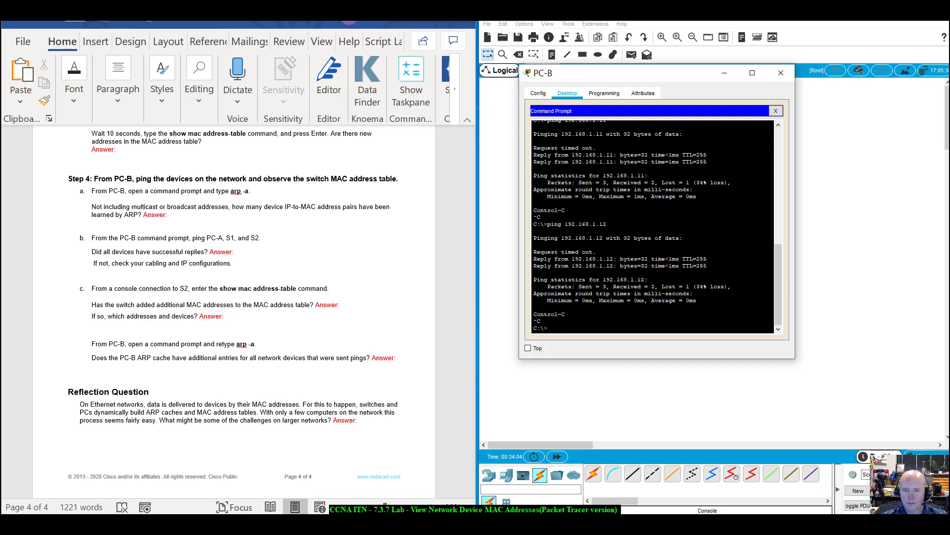
key("Up")
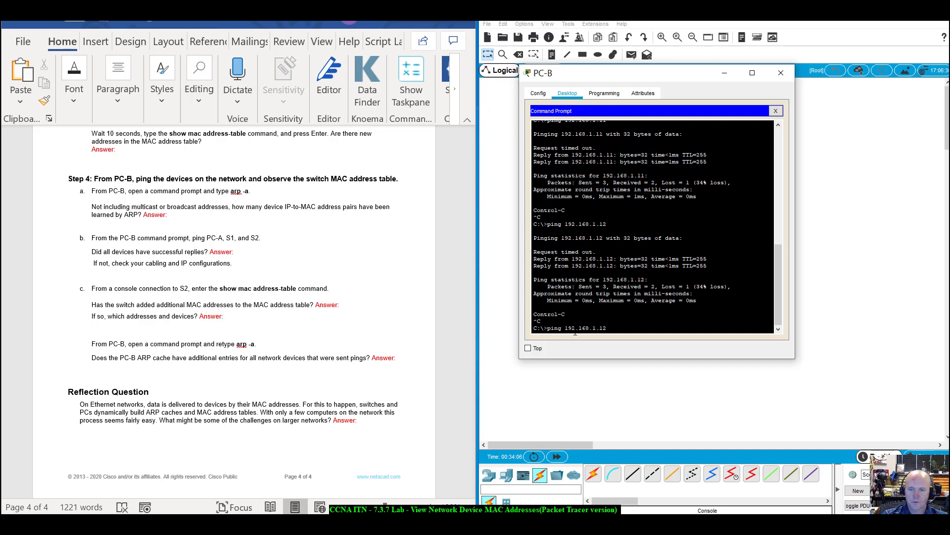
key("Up")
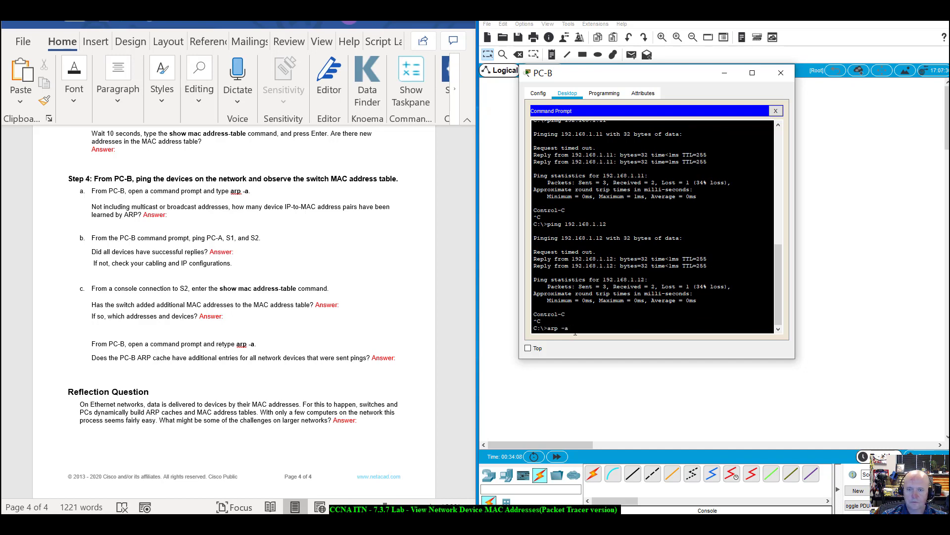
key("Return")
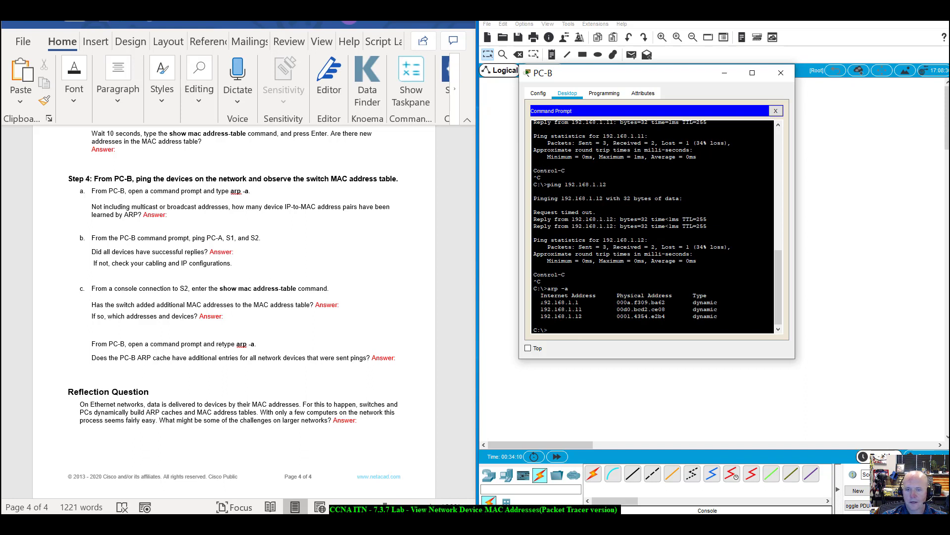
left_click_drag(541, 302, 718, 316)
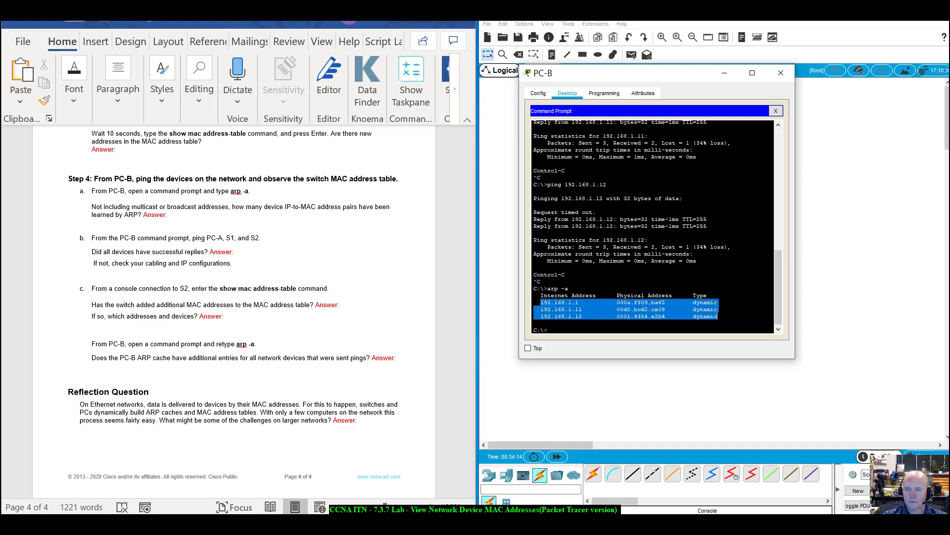
left_click(563, 333)
type("ip")
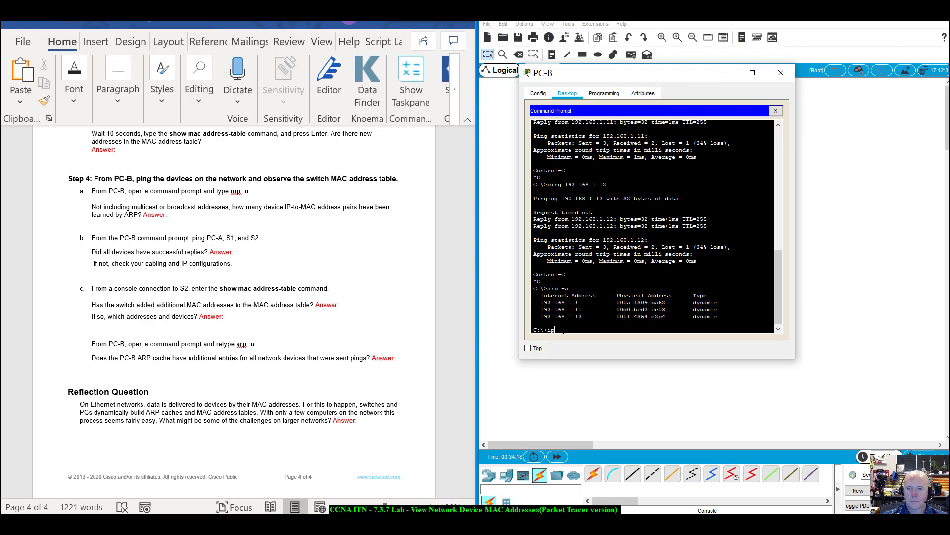
type("conf")
key("BackSpace")
key("BackSpace")
key("BackSpace")
key("BackSpace")
key("BackSpace")
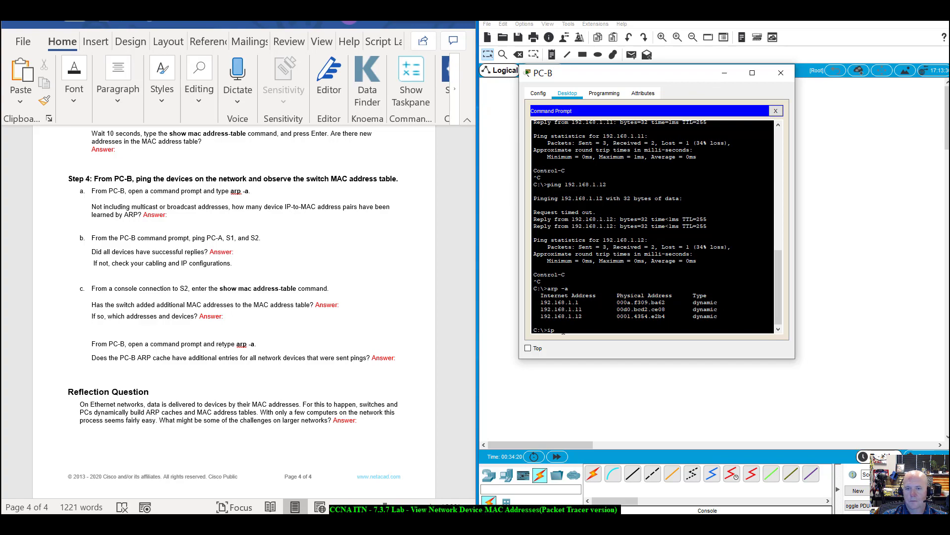
scroll(459, 290, "up", 3)
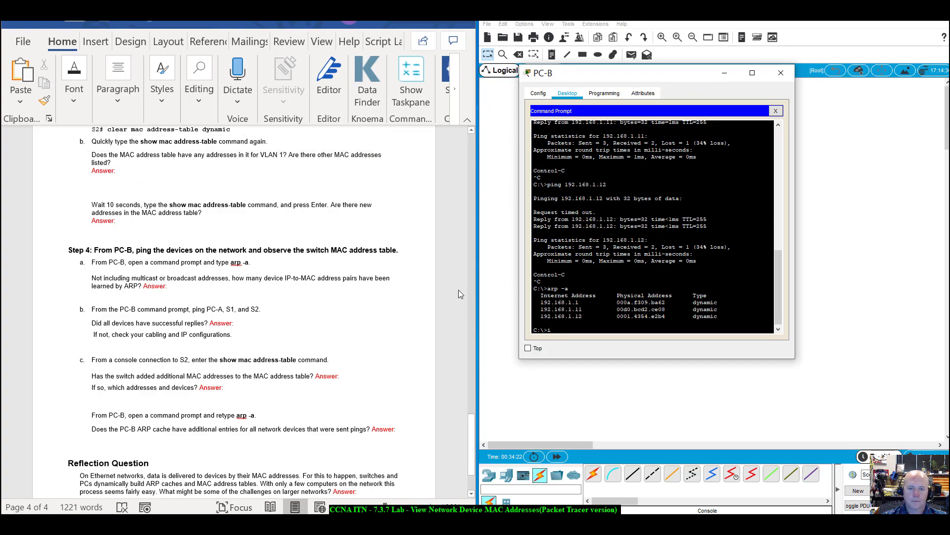
left_click_drag(473, 451, 472, 186)
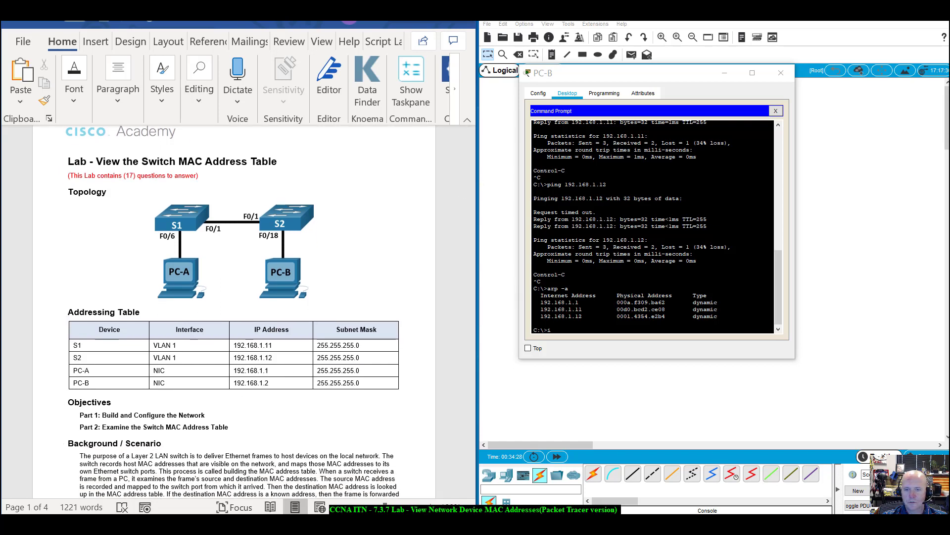
left_click_drag(535, 300, 718, 316)
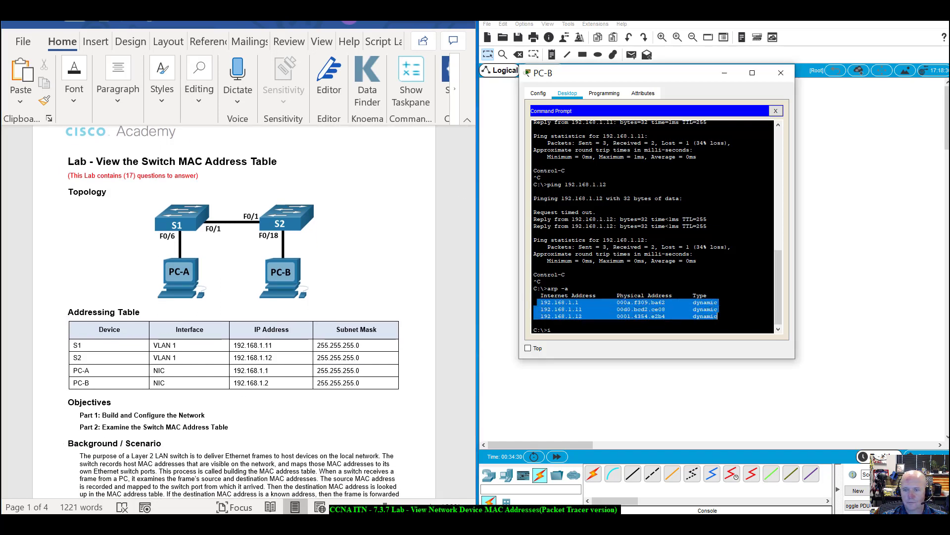
scroll(462, 242, "down", 1)
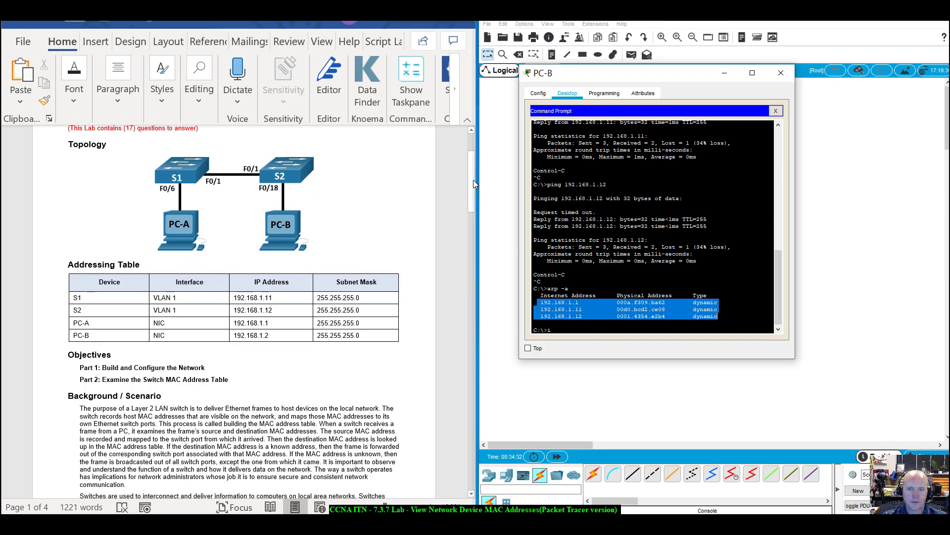
left_click_drag(473, 184, 464, 470)
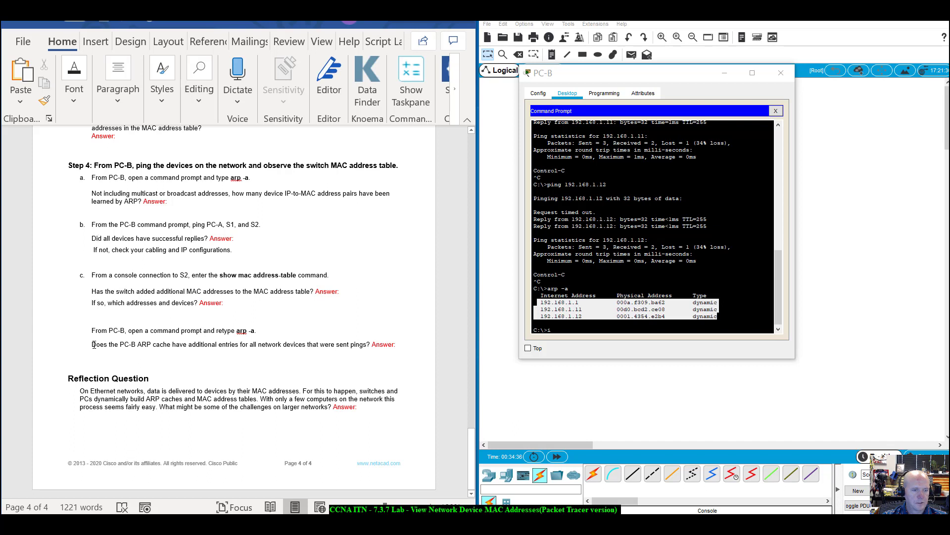
left_click_drag(93, 345, 372, 346)
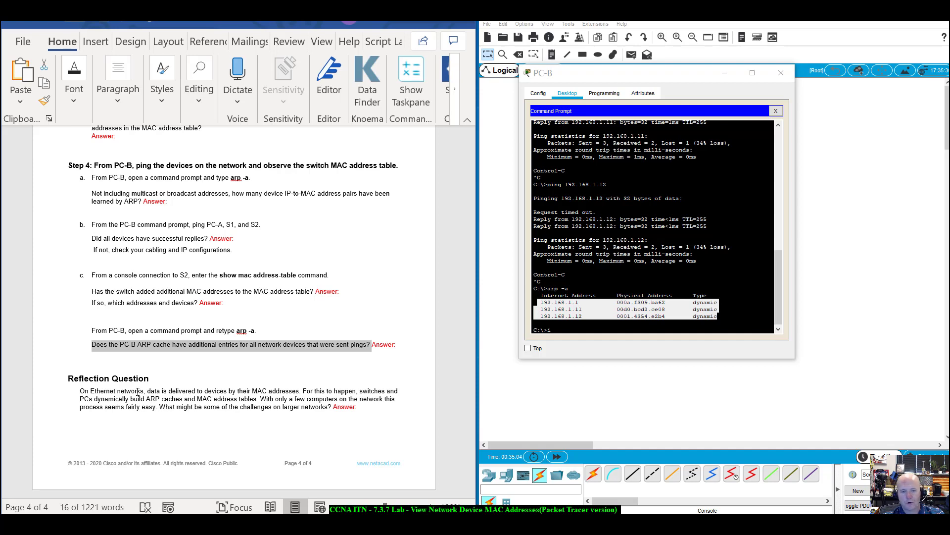
scroll(138, 392, "up", 1)
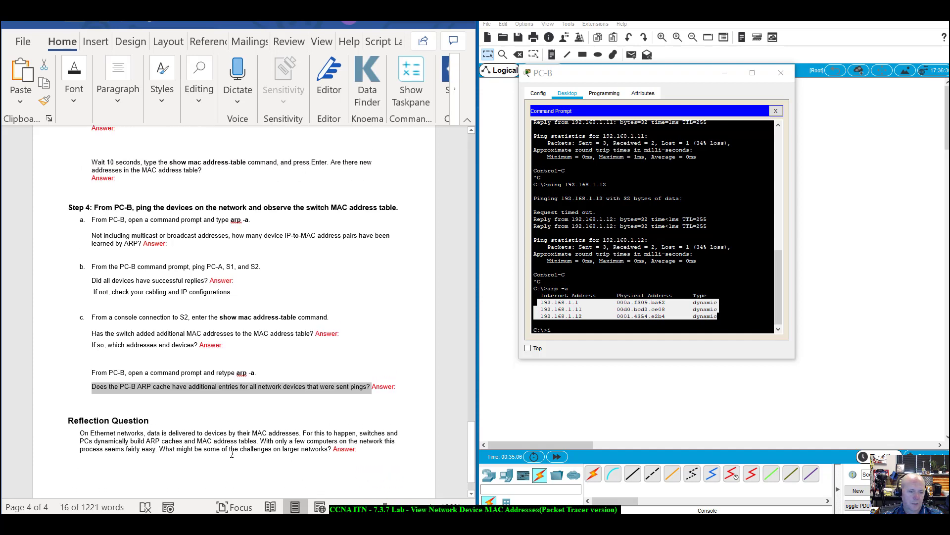
scroll(232, 453, "down", 1)
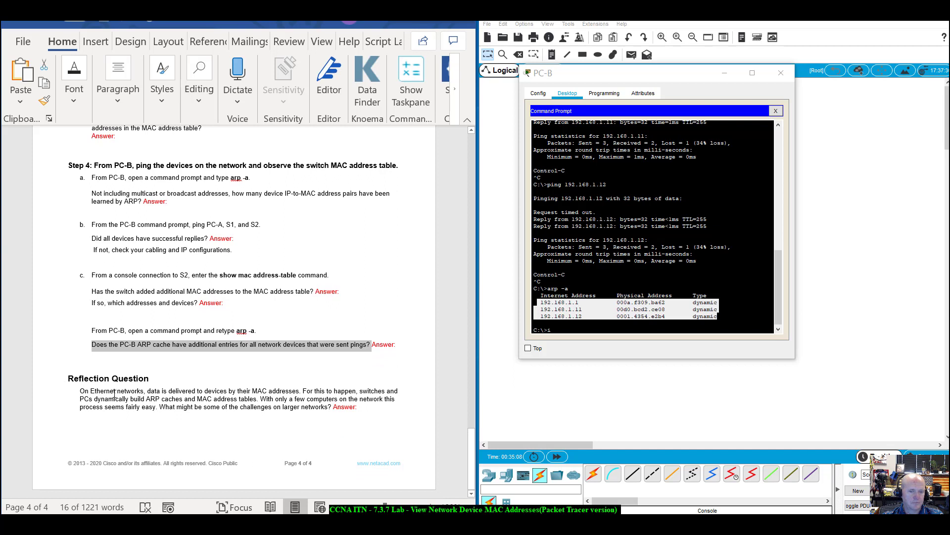
triple_click(114, 395)
left_click(383, 415)
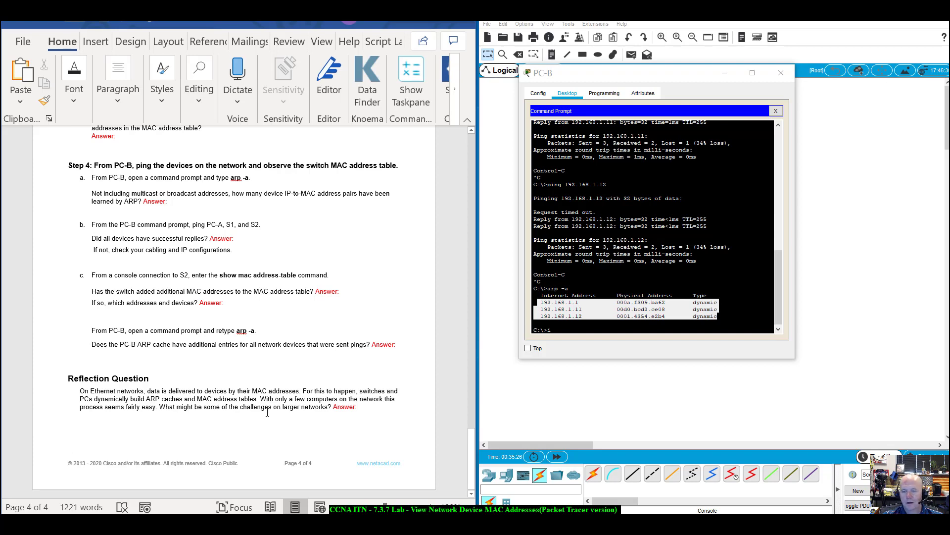
left_click_drag(708, 74, 359, 119)
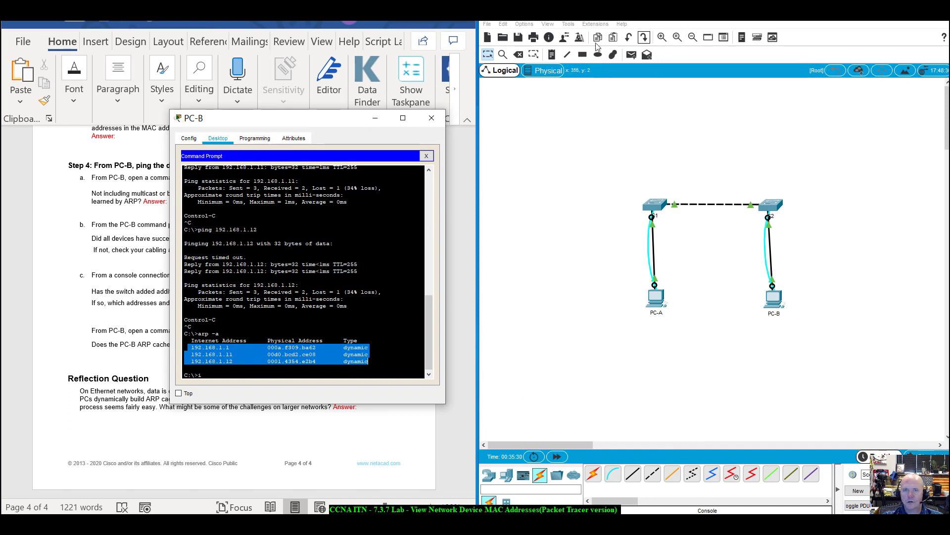
Exit Packet Tracer from the File menu, declining to save the changes.
left_click(487, 24)
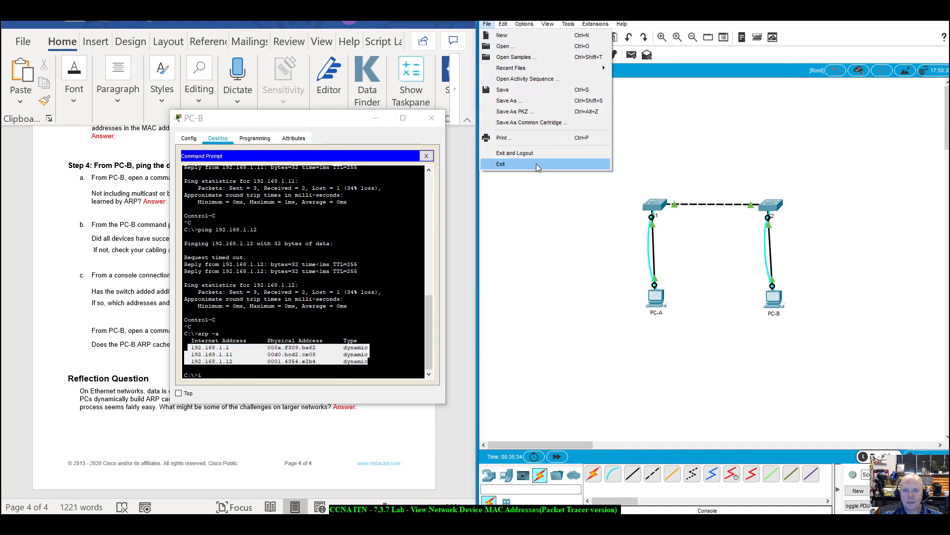
left_click(501, 164)
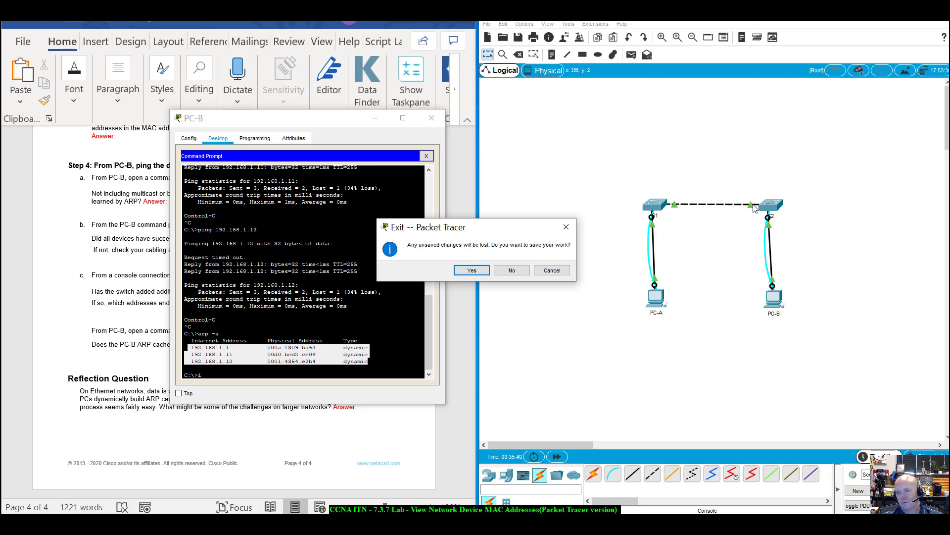
left_click(525, 270)
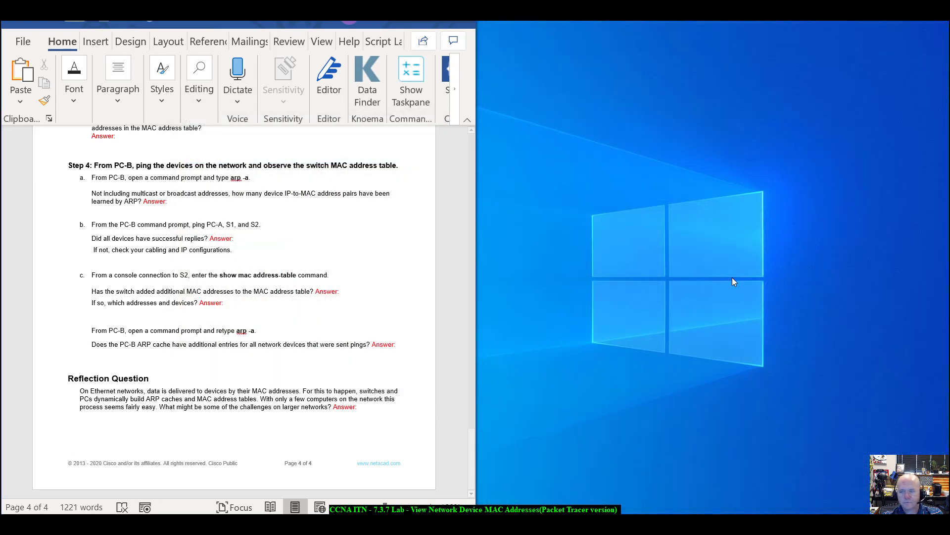